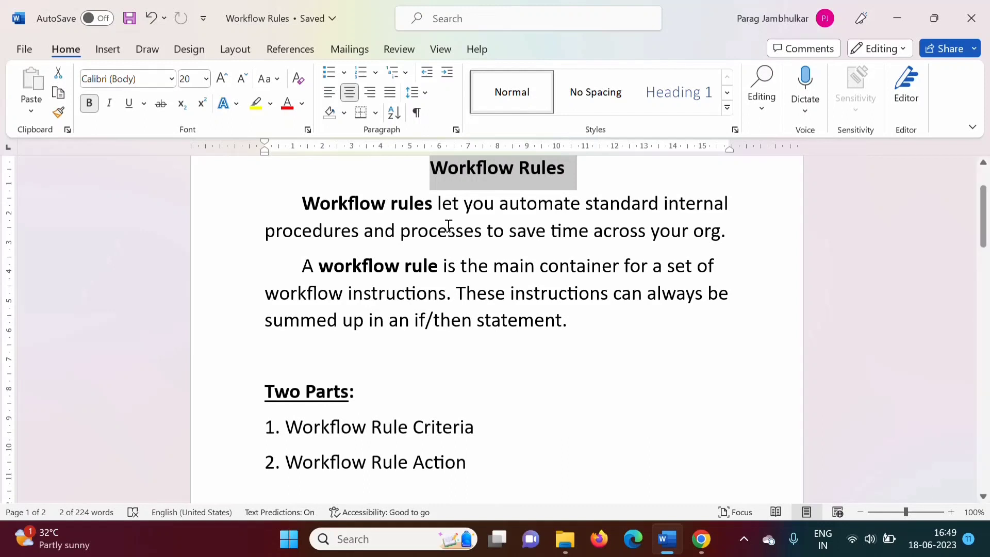
Select the two introductory paragraphs in turn to read the definition of workflow rules
{"action": "left_click", "coordinate": [303, 203]}
{"action": "left_click_drag", "start_coordinate": [350, 201], "coordinate": [734, 241]}
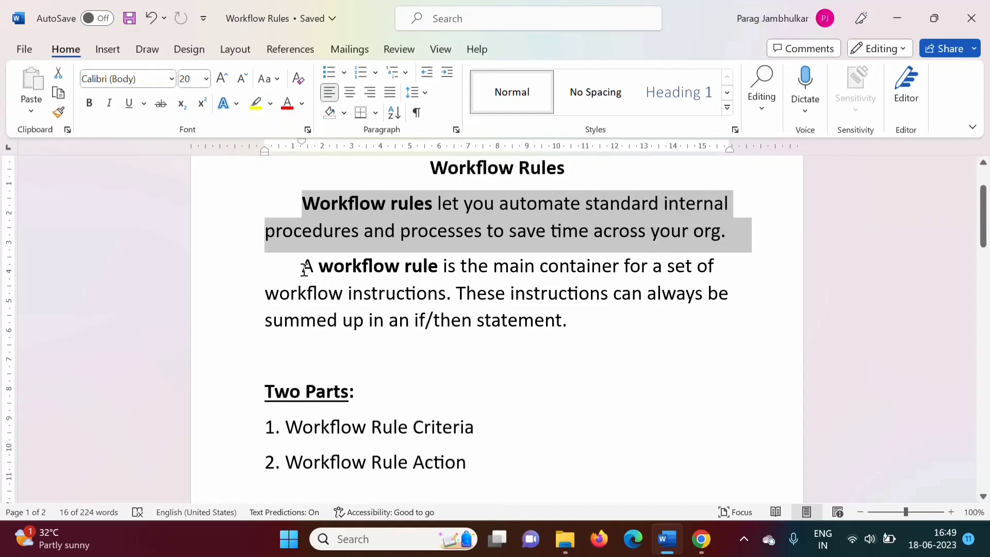
{"action": "left_click_drag", "start_coordinate": [305, 266], "coordinate": [632, 334]}
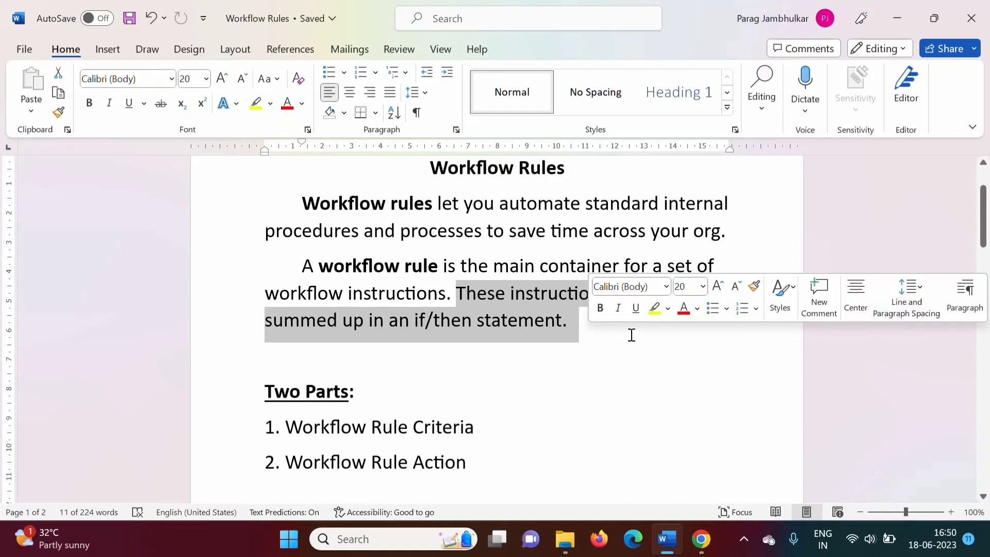
Select the key terms "Workflow rules", "if/then statement" and "Criteria" one after another to emphasize them
{"action": "left_click_drag", "start_coordinate": [302, 203], "coordinate": [427, 205]}
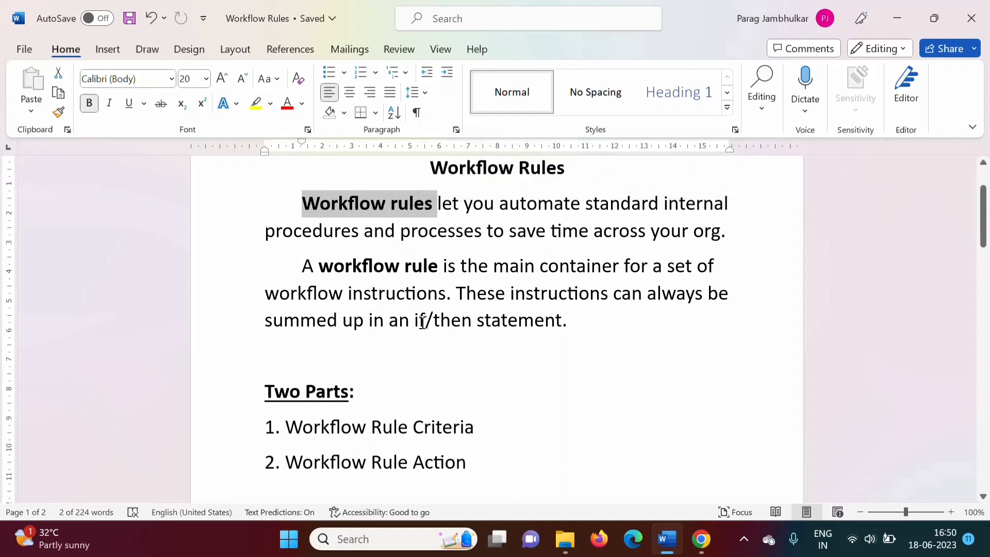
{"action": "left_click_drag", "start_coordinate": [416, 320], "coordinate": [523, 322]}
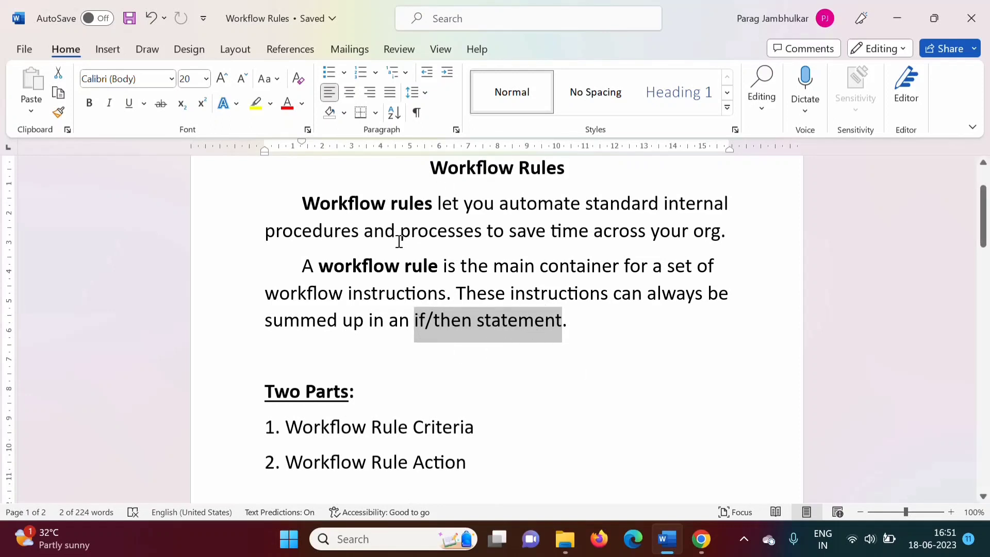
{"action": "left_click_drag", "start_coordinate": [303, 201], "coordinate": [436, 204]}
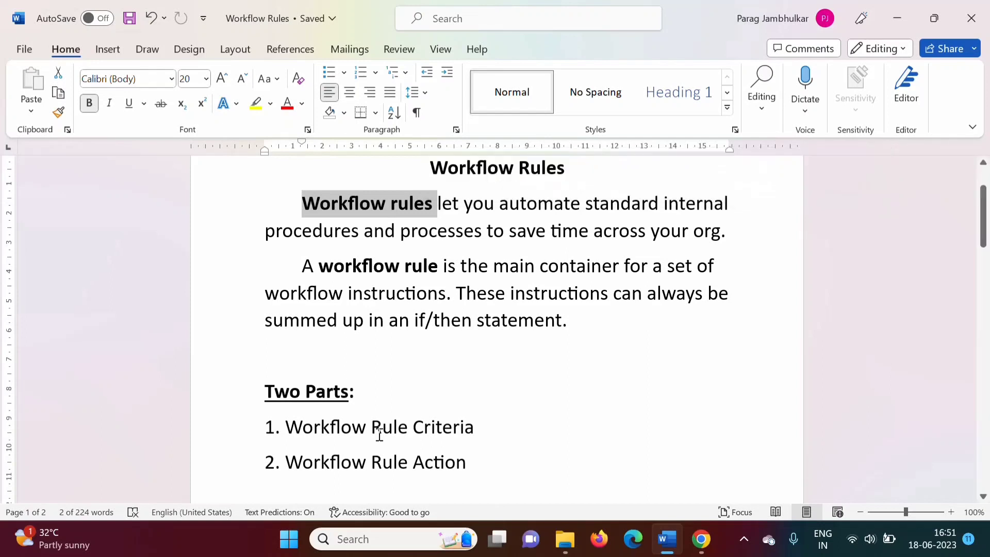
{"action": "left_click_drag", "start_coordinate": [413, 427], "coordinate": [475, 429]}
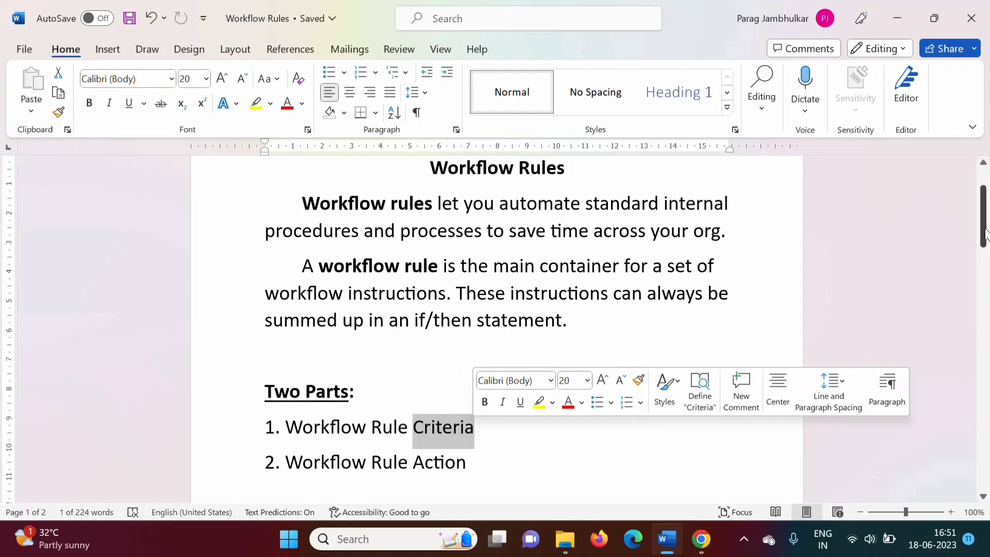
Scroll through the Two Parts list and select "Action" in the second item to emphasize it
{"action": "left_click_drag", "start_coordinate": [985, 235], "coordinate": [985, 259]}
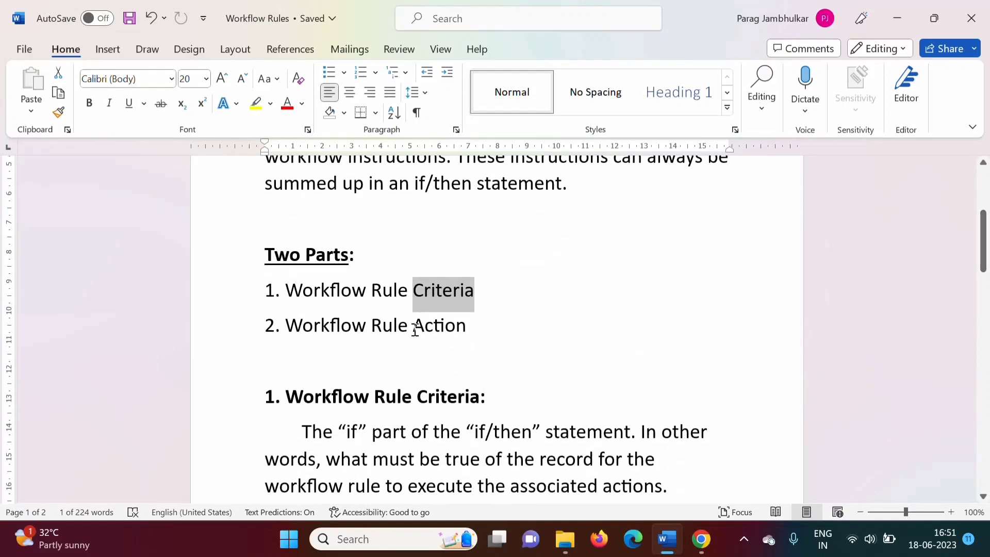
{"action": "left_click_drag", "start_coordinate": [415, 330], "coordinate": [478, 327]}
{"action": "left_click", "coordinate": [603, 365]}
{"action": "scroll", "coordinate": [603, 365], "scroll_direction": "up", "scroll_amount": 1}
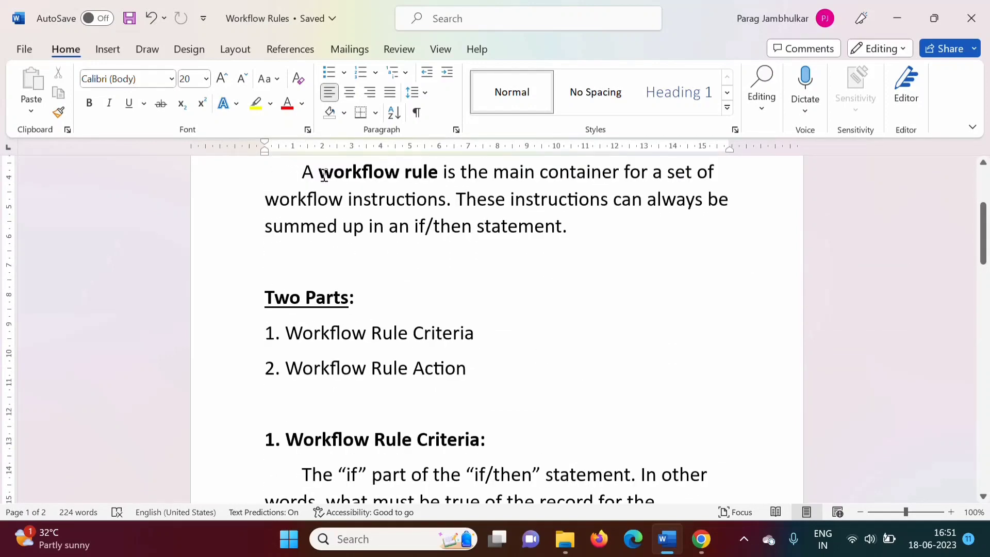
Select "workflow rule", then alternate selecting "Criteria" and "Action" in the Two Parts list to compare them
{"action": "left_click_drag", "start_coordinate": [319, 172], "coordinate": [441, 171]}
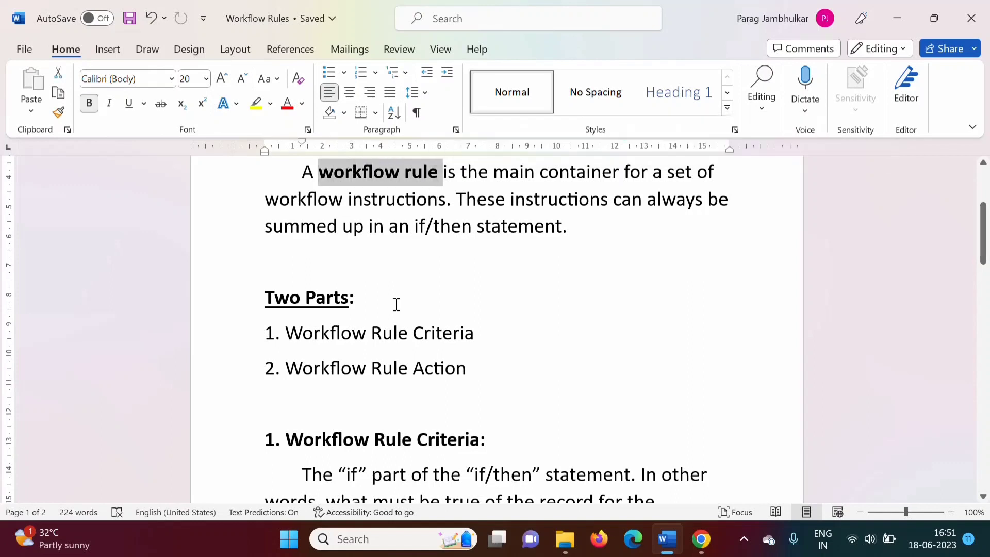
{"action": "left_click", "coordinate": [285, 334]}
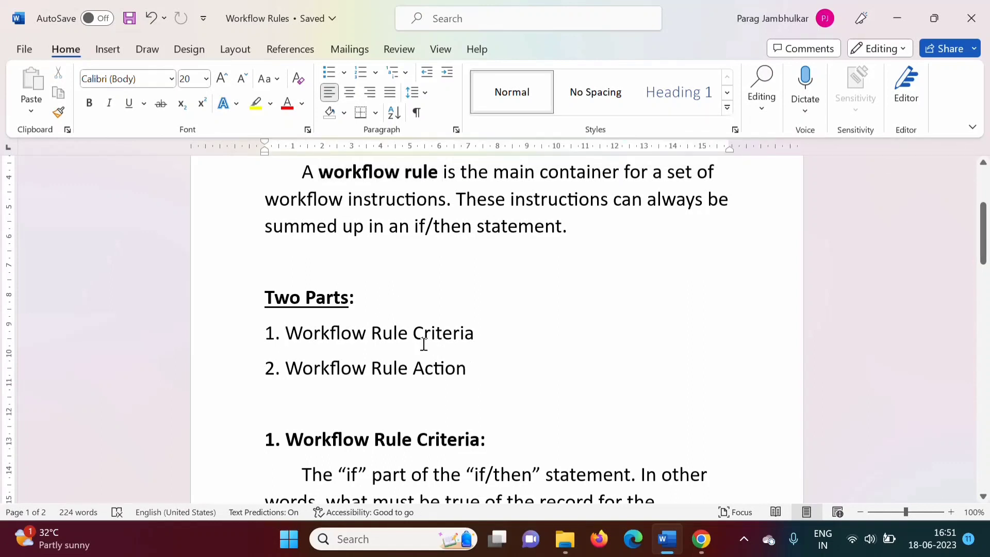
{"action": "left_click_drag", "start_coordinate": [412, 335], "coordinate": [470, 341]}
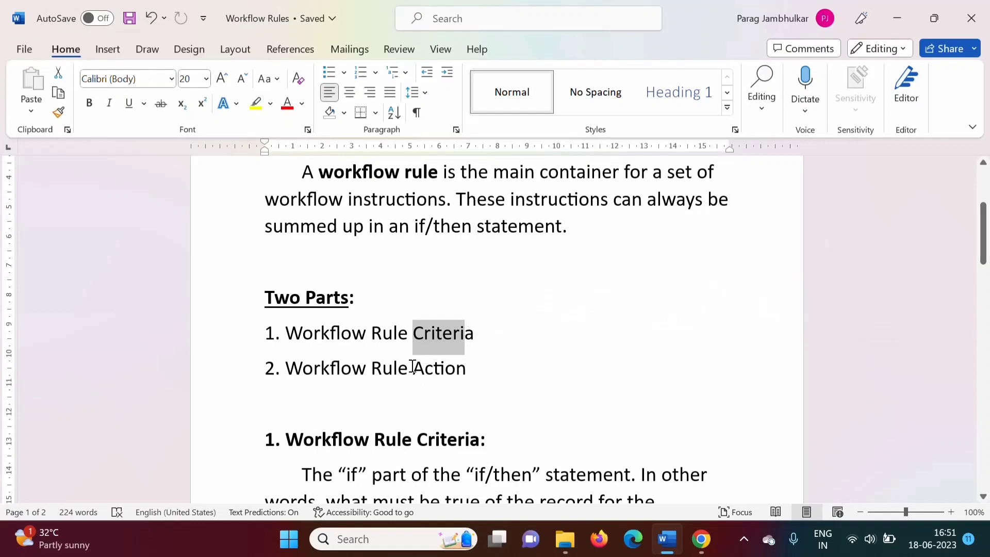
{"action": "left_click_drag", "start_coordinate": [411, 369], "coordinate": [477, 372]}
{"action": "left_click_drag", "start_coordinate": [413, 333], "coordinate": [482, 333]}
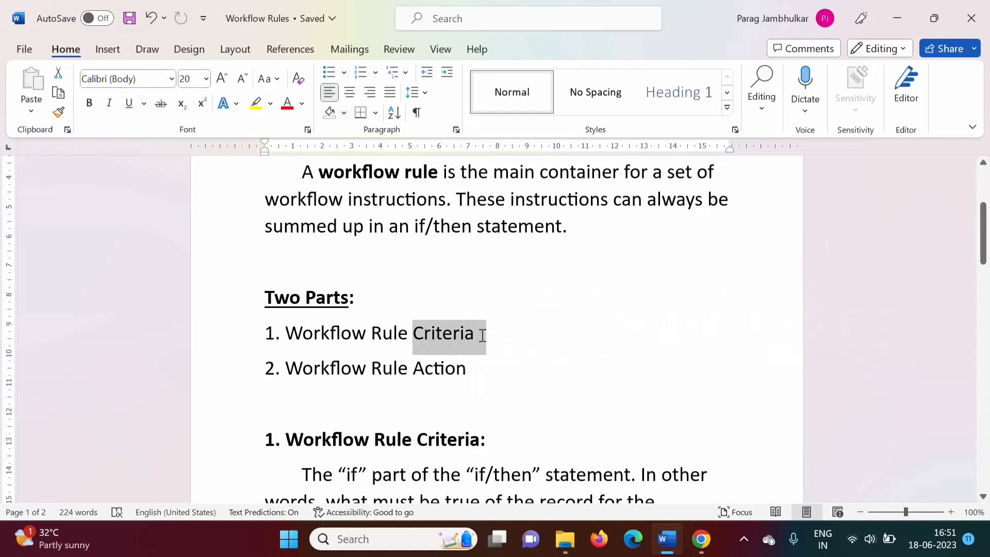
{"action": "left_click_drag", "start_coordinate": [416, 368], "coordinate": [470, 378]}
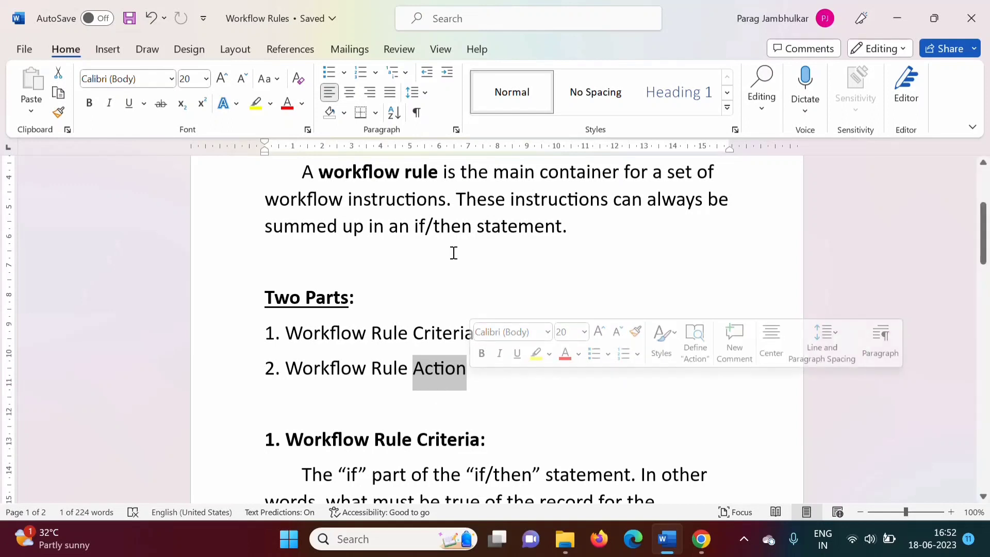
Select "if/then statement", the two list terms, and "Criteria" in the Workflow Rule Criteria heading to relate them
{"action": "left_click", "coordinate": [417, 234]}
{"action": "left_click_drag", "start_coordinate": [417, 235], "coordinate": [553, 234]}
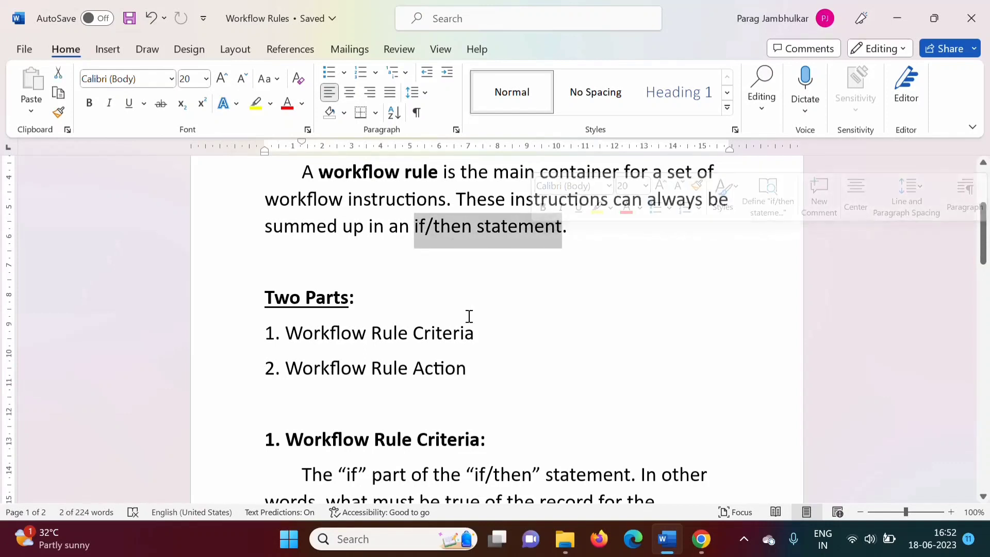
{"action": "left_click_drag", "start_coordinate": [413, 332], "coordinate": [485, 339]}
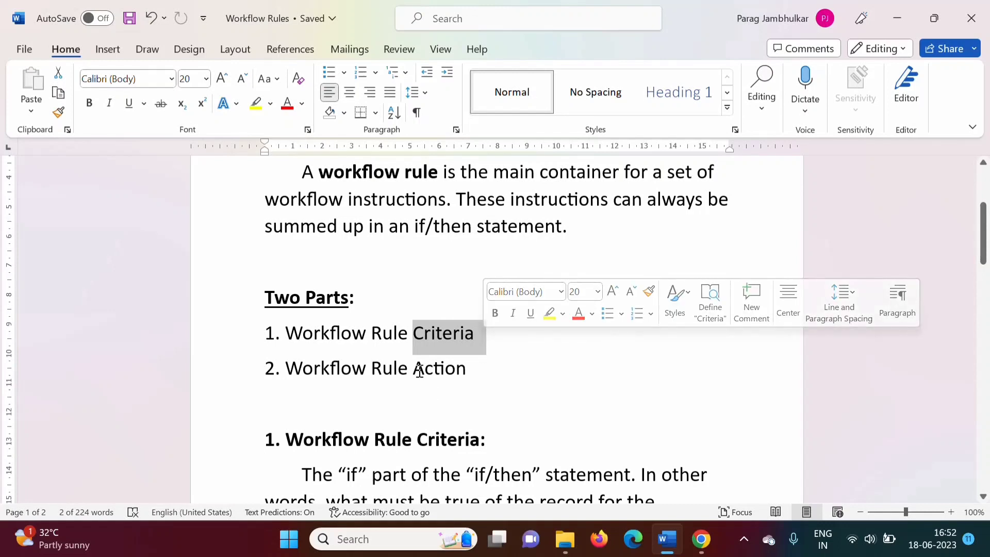
{"action": "left_click_drag", "start_coordinate": [414, 369], "coordinate": [466, 369]}
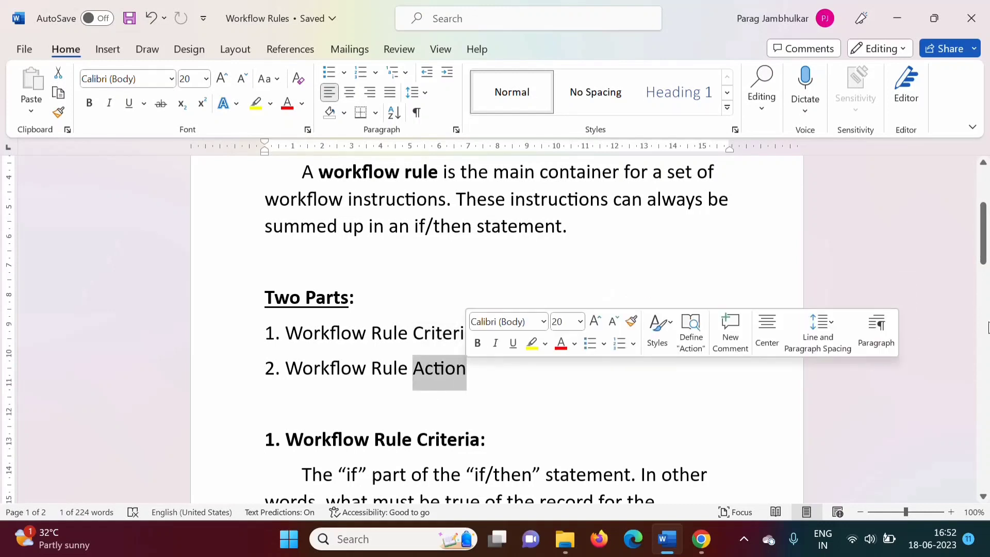
{"action": "scroll", "coordinate": [982, 275], "scroll_direction": "down", "scroll_amount": 4}
{"action": "left_click", "coordinate": [422, 246]}
{"action": "left_click_drag", "start_coordinate": [422, 246], "coordinate": [485, 247]}
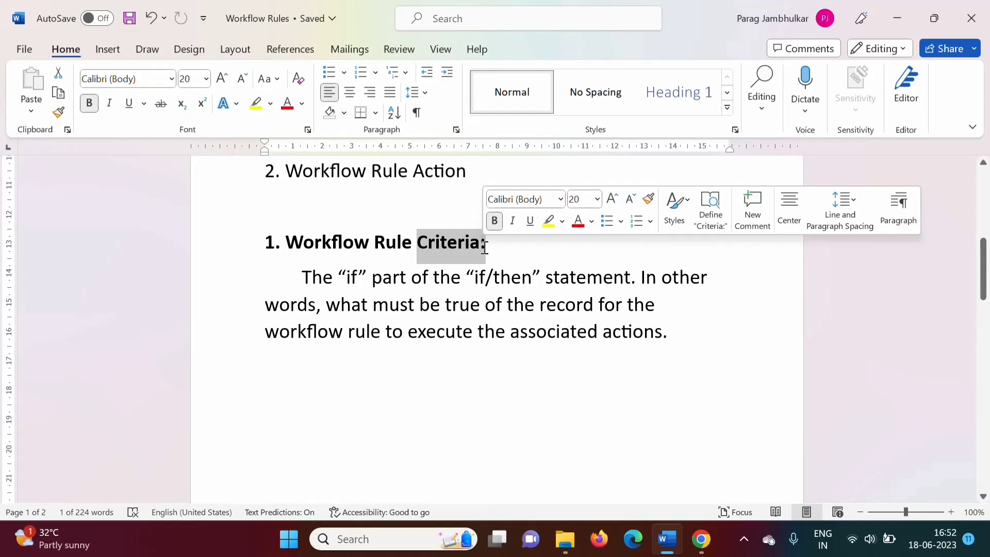
Move to the Workflow Rule Action section on page 2 and select "Rule Action" in its heading
{"action": "left_click_drag", "start_coordinate": [983, 268], "coordinate": [987, 364]}
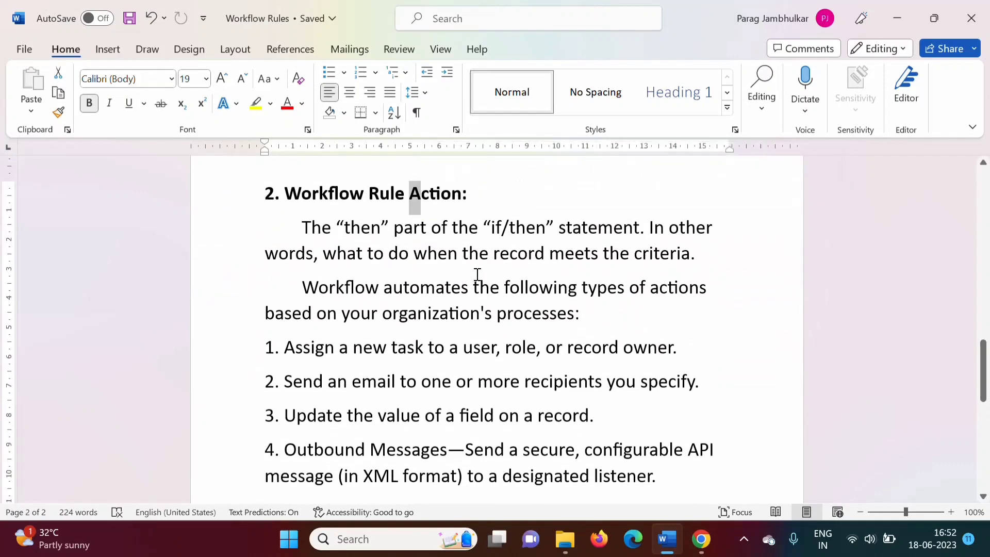
{"action": "left_click", "coordinate": [477, 274]}
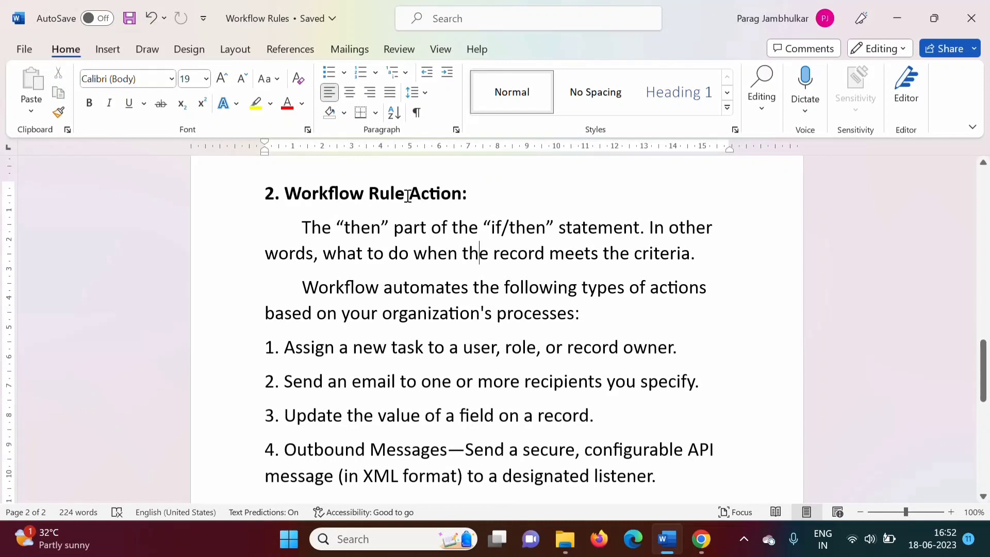
{"action": "left_click_drag", "start_coordinate": [408, 196], "coordinate": [453, 203]}
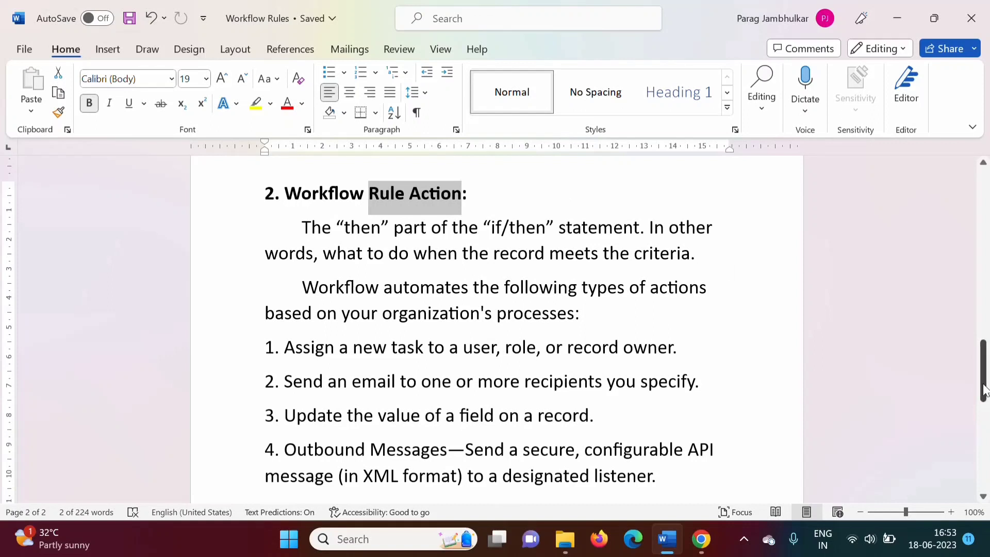
{"action": "left_click_drag", "start_coordinate": [983, 390], "coordinate": [983, 395]}
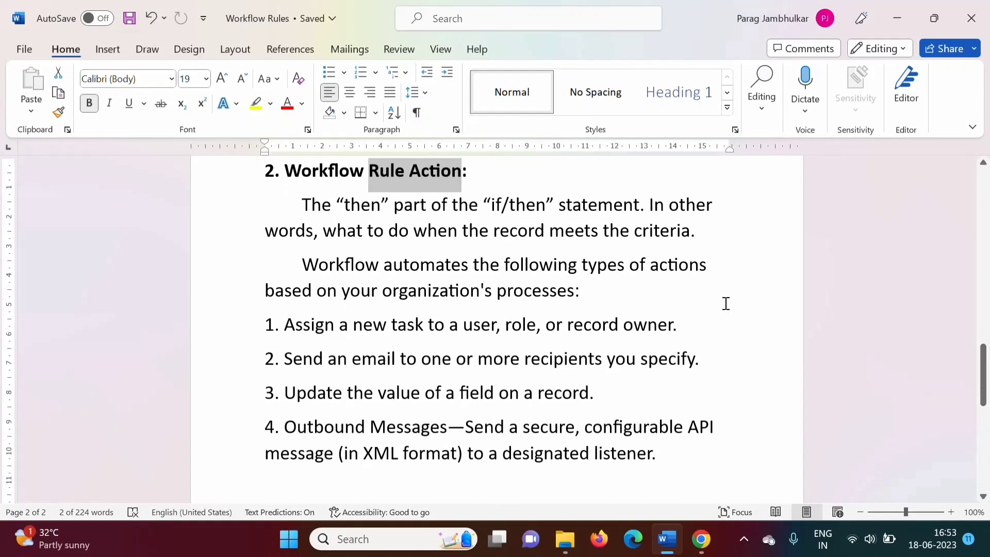
Select the list of workflow action types, then each of the first three action items in turn
{"action": "left_click_drag", "start_coordinate": [267, 324], "coordinate": [661, 459]}
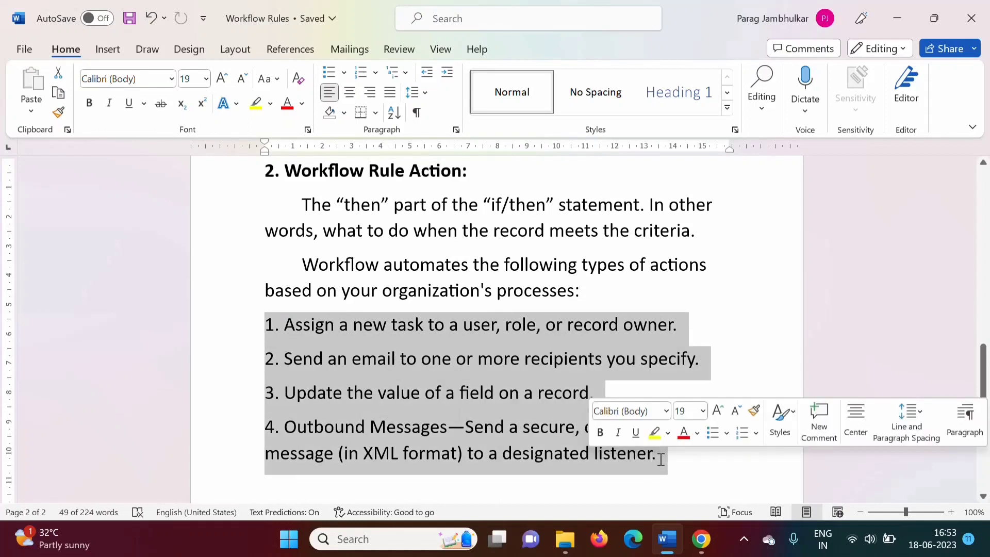
{"action": "left_click", "coordinate": [346, 358]}
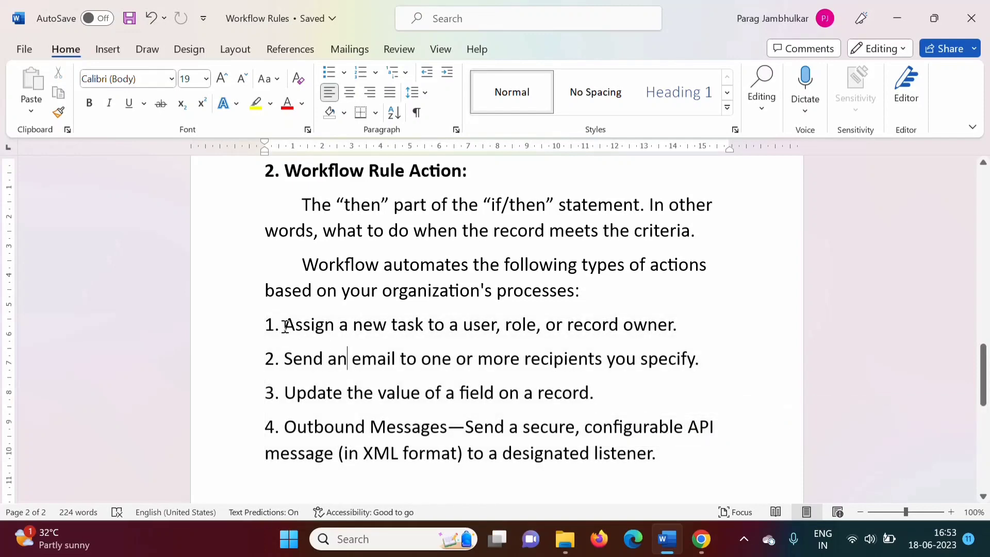
{"action": "left_click_drag", "start_coordinate": [285, 326], "coordinate": [696, 329]}
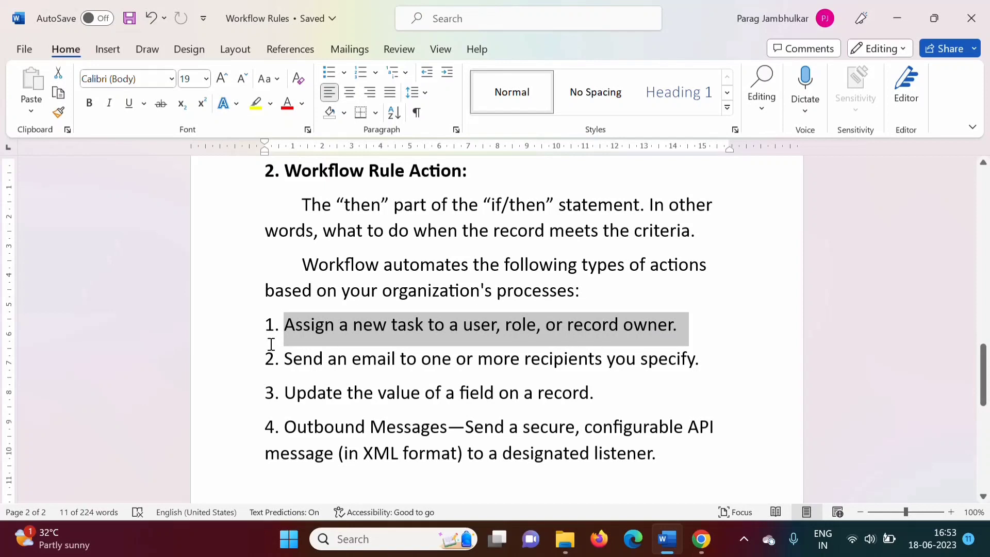
{"action": "left_click_drag", "start_coordinate": [286, 360], "coordinate": [690, 372]}
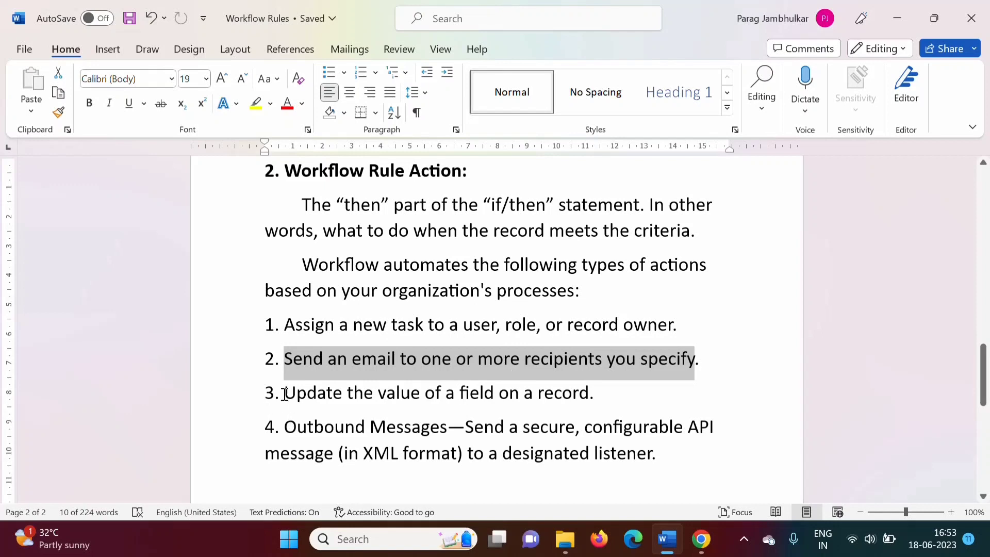
{"action": "left_click_drag", "start_coordinate": [285, 394], "coordinate": [587, 394]}
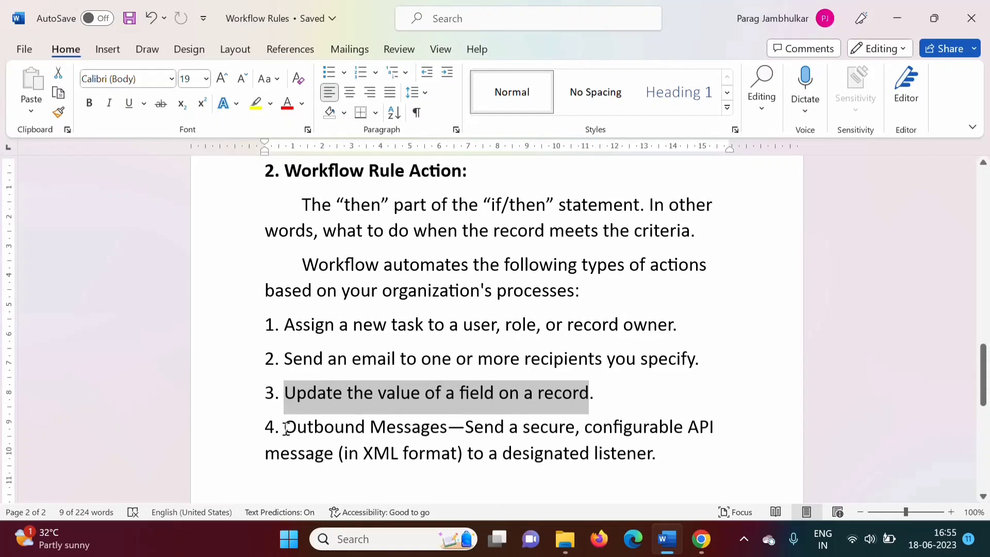
Select the Outbound Messages item, then add an empty paragraph after its end
{"action": "left_click_drag", "start_coordinate": [286, 429], "coordinate": [662, 461]}
{"action": "left_click", "coordinate": [661, 460]}
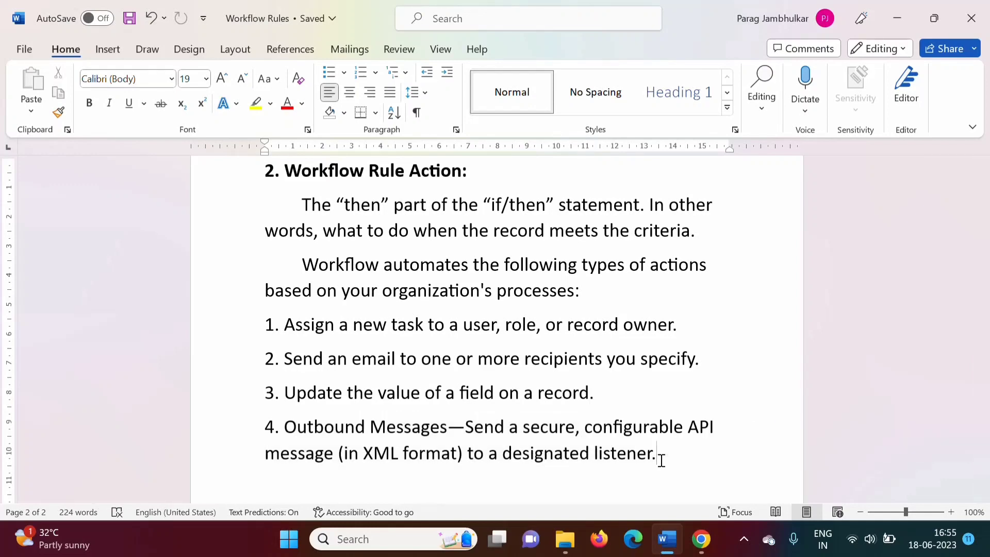
{"action": "key", "text": "Return"}
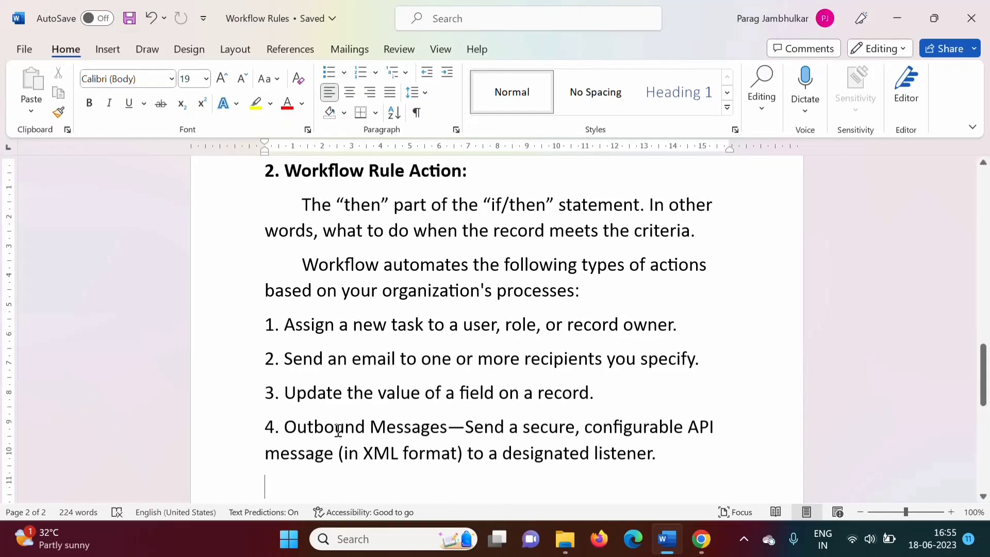
Select "Outbound Messages", "XML", and then the whole list of action types to emphasize them
{"action": "left_click_drag", "start_coordinate": [285, 426], "coordinate": [420, 427]}
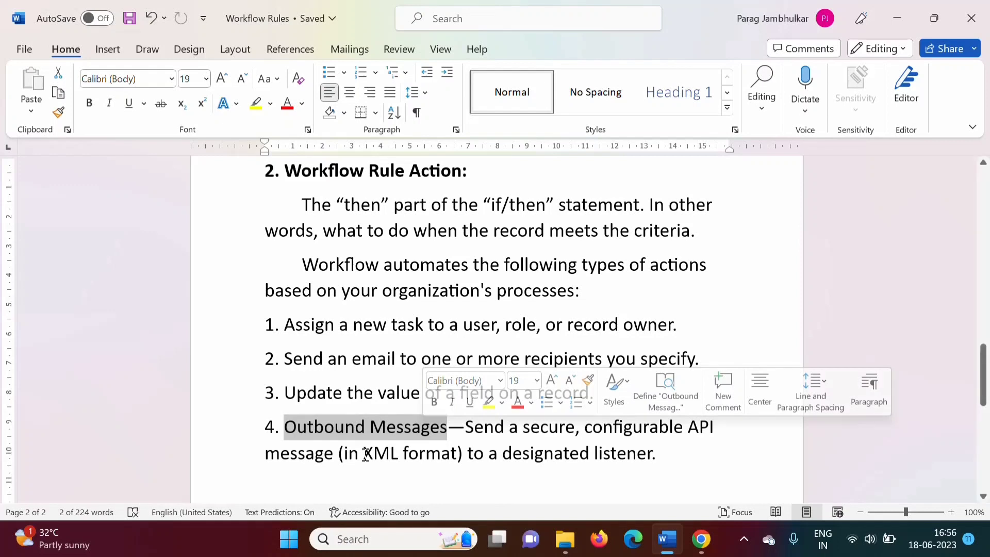
{"action": "left_click_drag", "start_coordinate": [363, 454], "coordinate": [393, 456]}
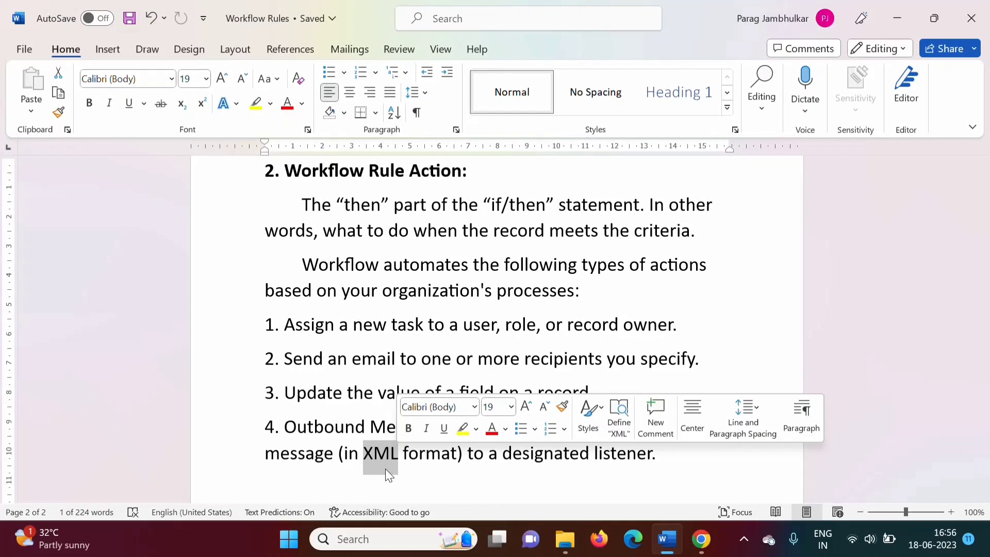
{"action": "left_click_drag", "start_coordinate": [261, 325], "coordinate": [673, 451]}
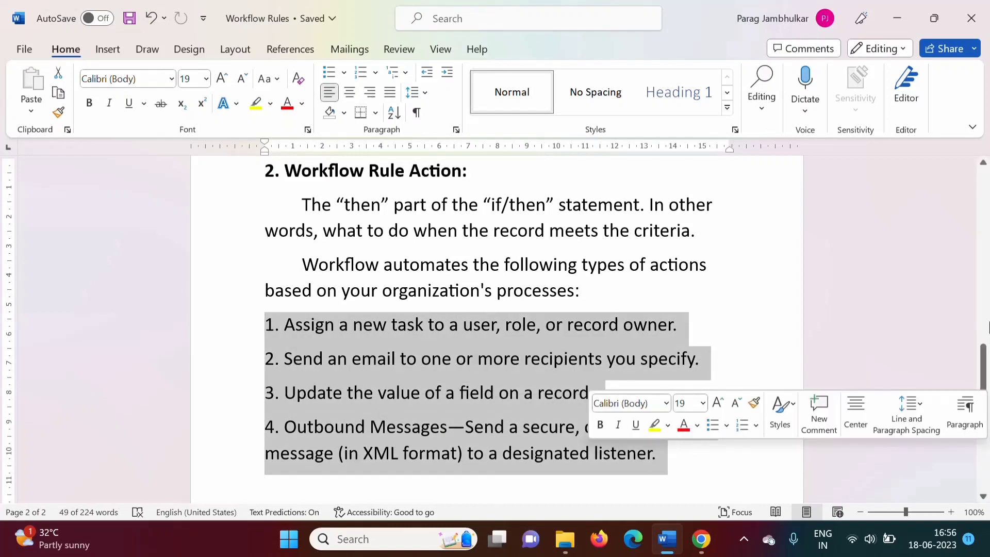
Review the Workflow Rule Criteria heading and return to the selected list of action types
{"action": "left_click_drag", "start_coordinate": [982, 361], "coordinate": [982, 242]}
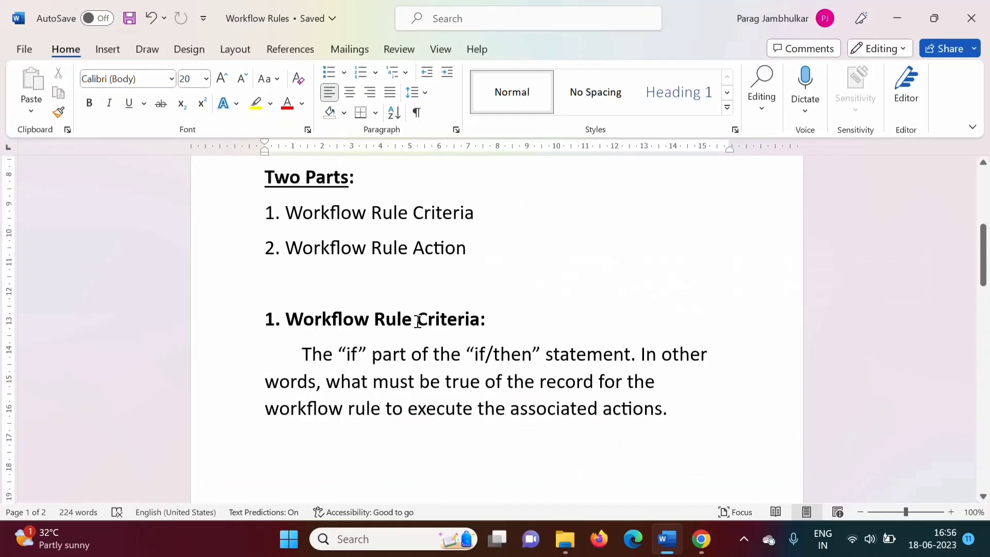
{"action": "left_click_drag", "start_coordinate": [417, 320], "coordinate": [481, 320]}
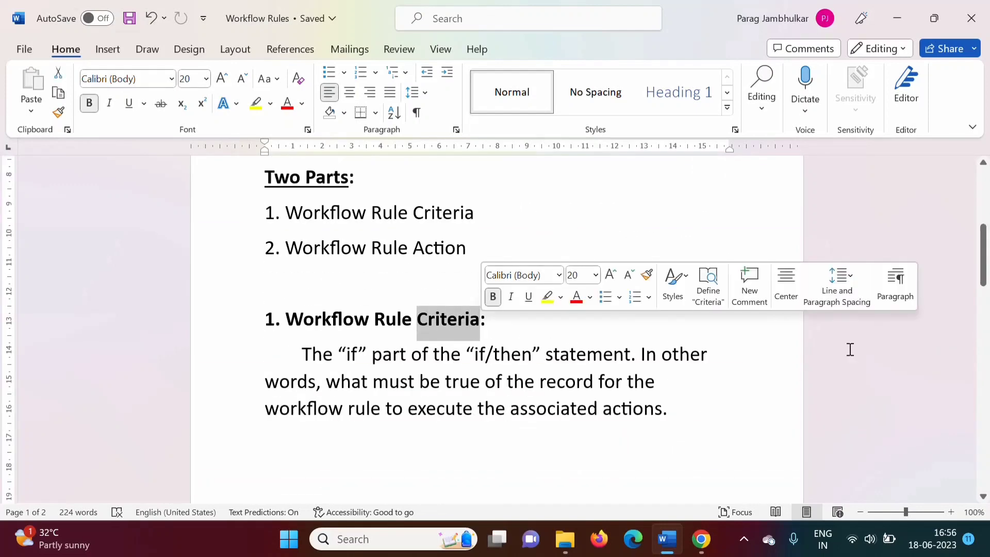
{"action": "left_click_drag", "start_coordinate": [984, 291], "coordinate": [984, 407]}
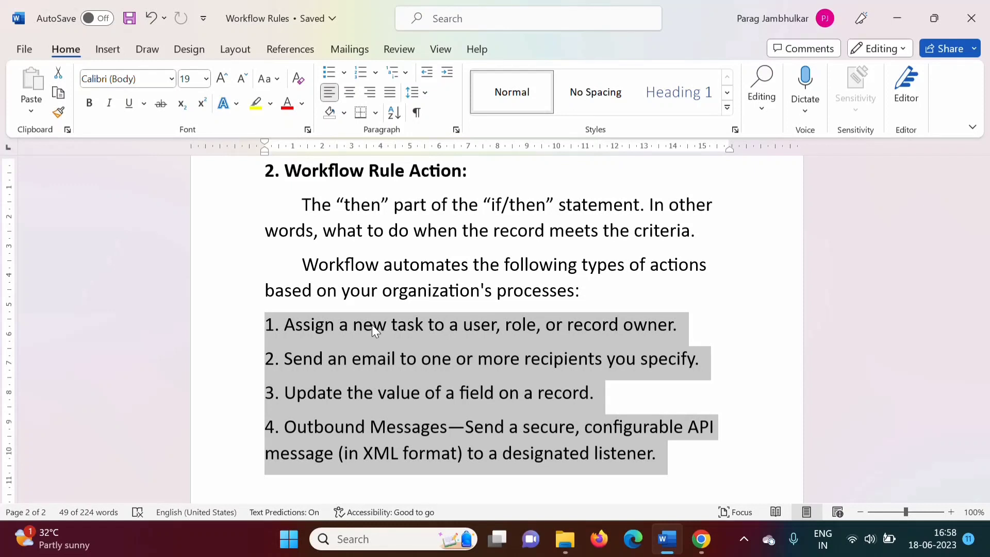
{"action": "left_click_drag", "start_coordinate": [988, 373], "coordinate": [988, 371]}
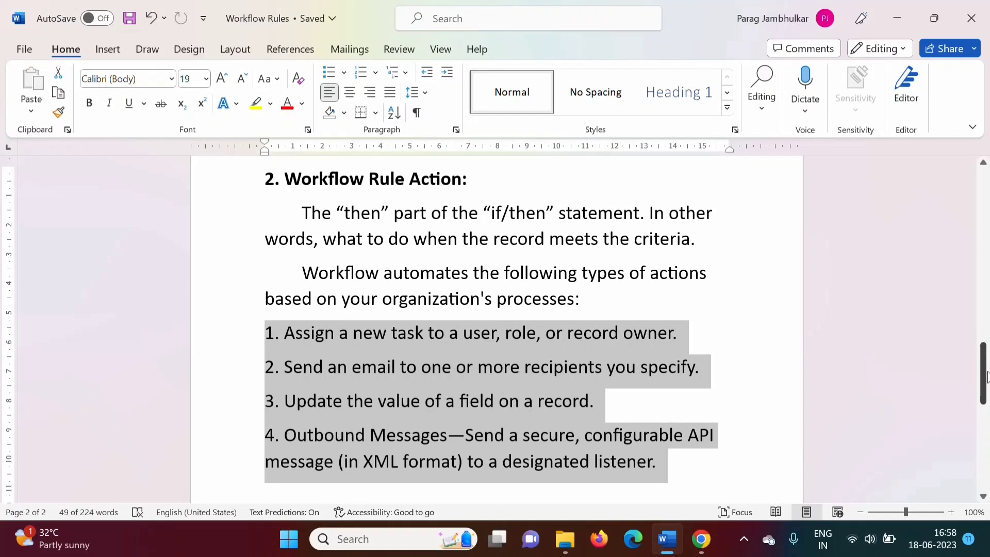
Highlight the Problem Statement's Criteria heading and its "(Student Object) Score >= 40" condition line
{"action": "left_click_drag", "start_coordinate": [987, 376], "coordinate": [987, 436]}
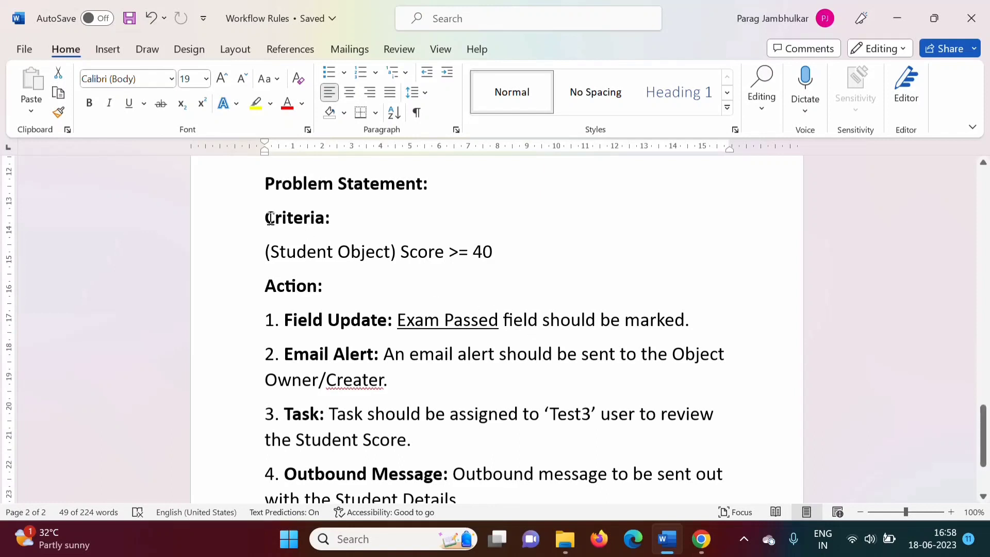
{"action": "left_click_drag", "start_coordinate": [268, 218], "coordinate": [331, 222]}
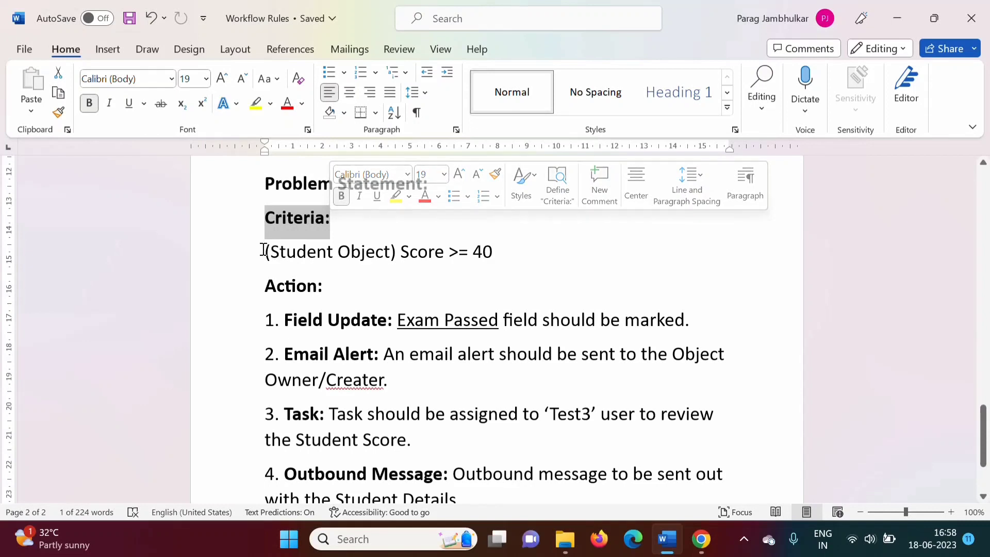
{"action": "left_click_drag", "start_coordinate": [265, 251], "coordinate": [527, 248]}
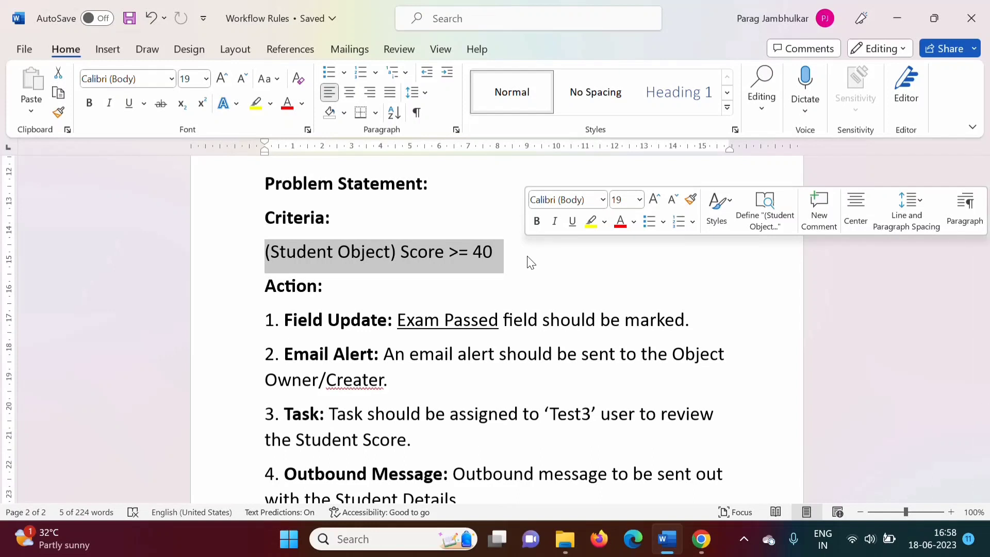
{"action": "left_click", "coordinate": [528, 261]}
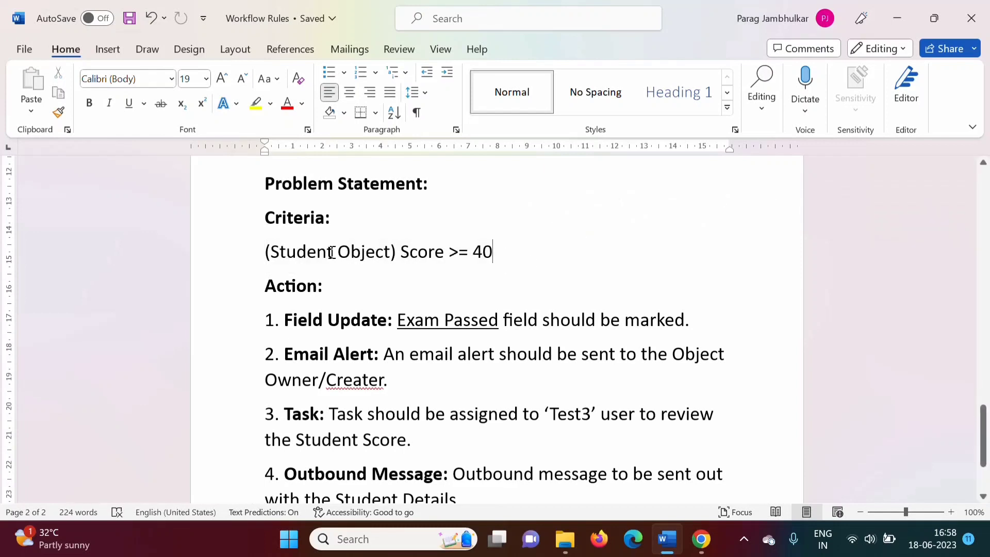
Select "Student", then "Score", then "Score >= 40" within the criteria line to emphasize them
{"action": "left_click_drag", "start_coordinate": [335, 253], "coordinate": [274, 253]}
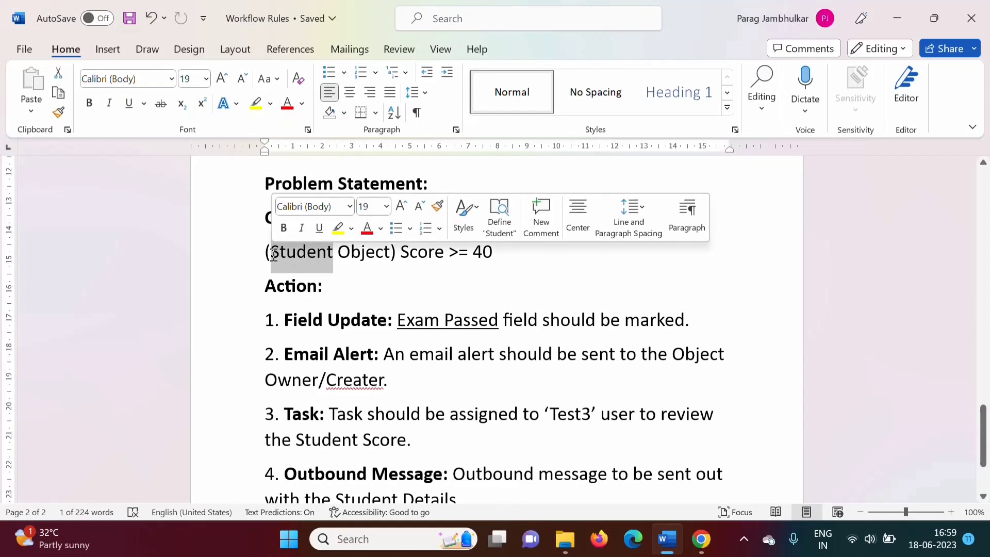
{"action": "left_click", "coordinate": [388, 319]}
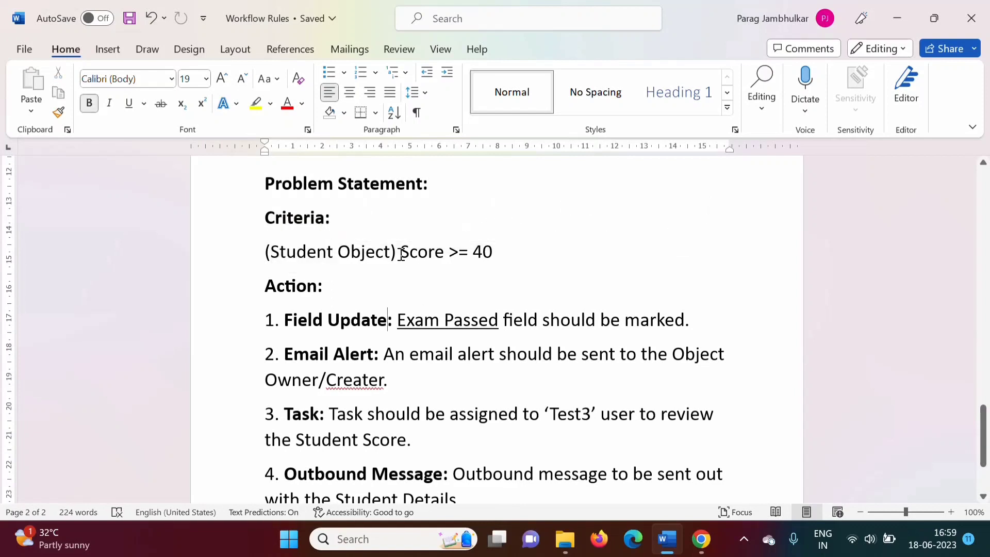
{"action": "left_click_drag", "start_coordinate": [401, 254], "coordinate": [443, 255]}
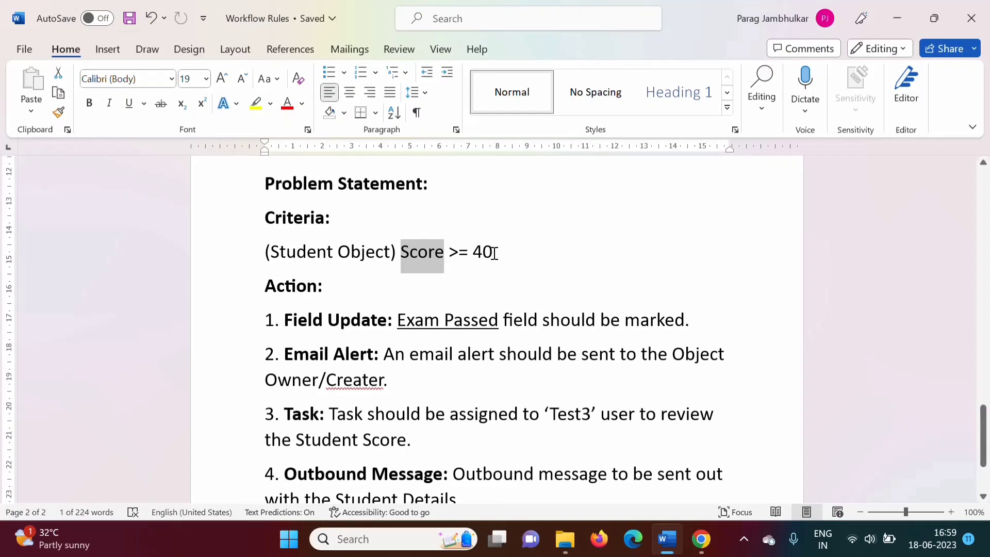
{"action": "left_click_drag", "start_coordinate": [495, 250], "coordinate": [421, 251]}
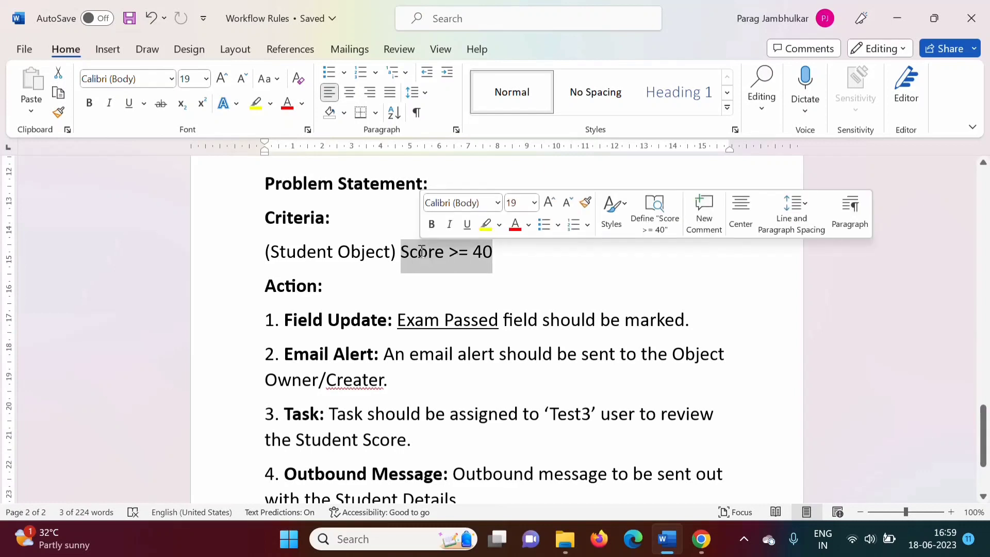
Select the Action heading, then the "Exam Passed" field name and the Field Update label
{"action": "left_click_drag", "start_coordinate": [261, 287], "coordinate": [343, 296]}
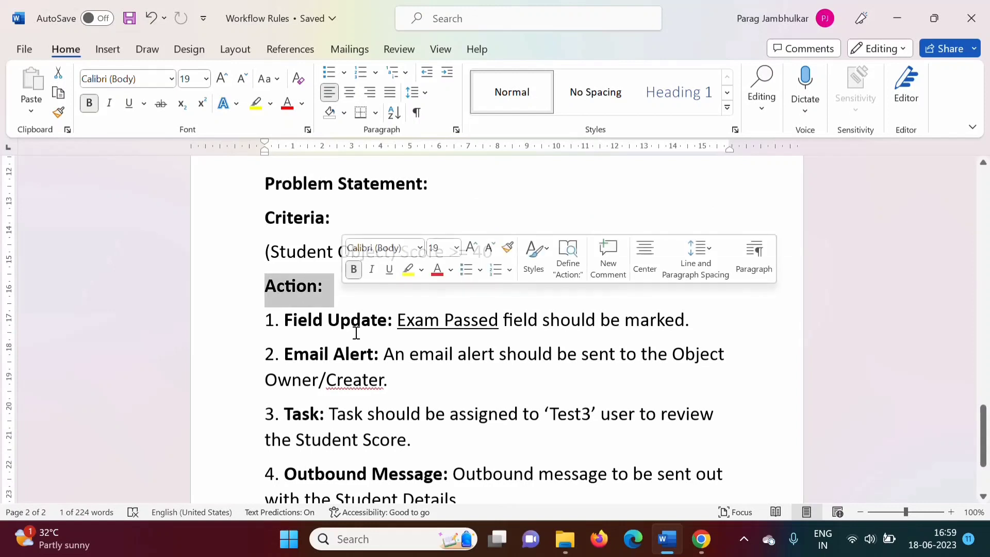
{"action": "scroll", "coordinate": [542, 353], "scroll_direction": "down", "scroll_amount": 1}
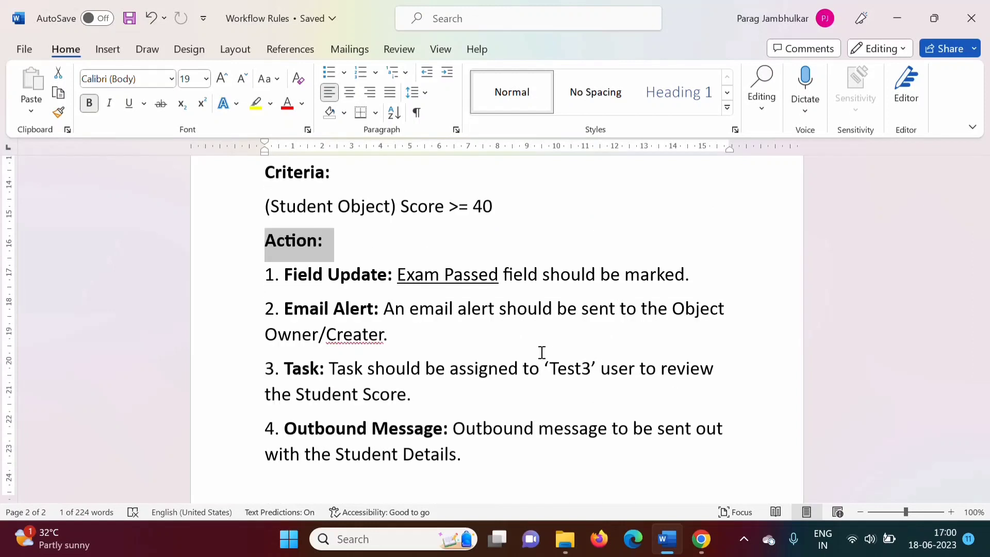
{"action": "left_click_drag", "start_coordinate": [285, 276], "coordinate": [487, 281]}
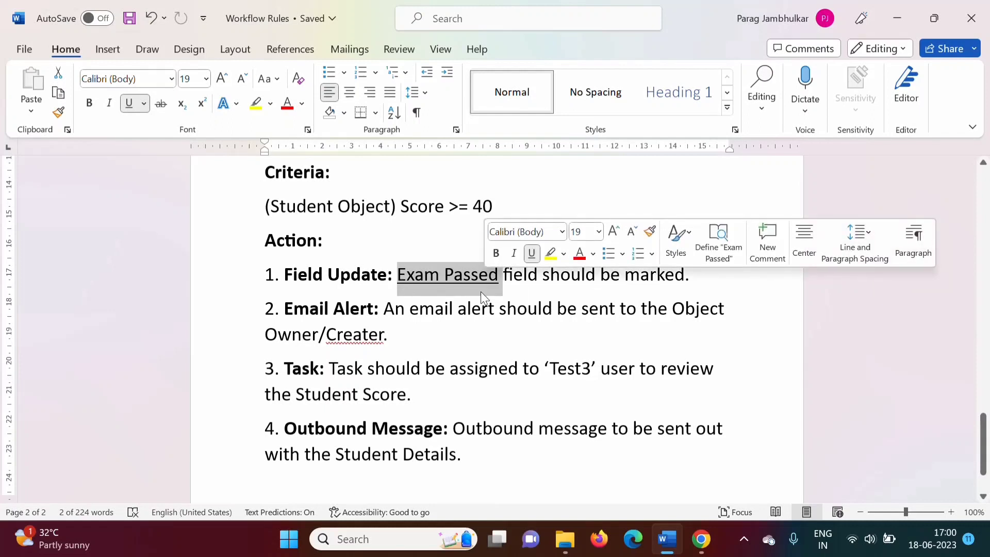
{"action": "left_click_drag", "start_coordinate": [287, 276], "coordinate": [369, 277]}
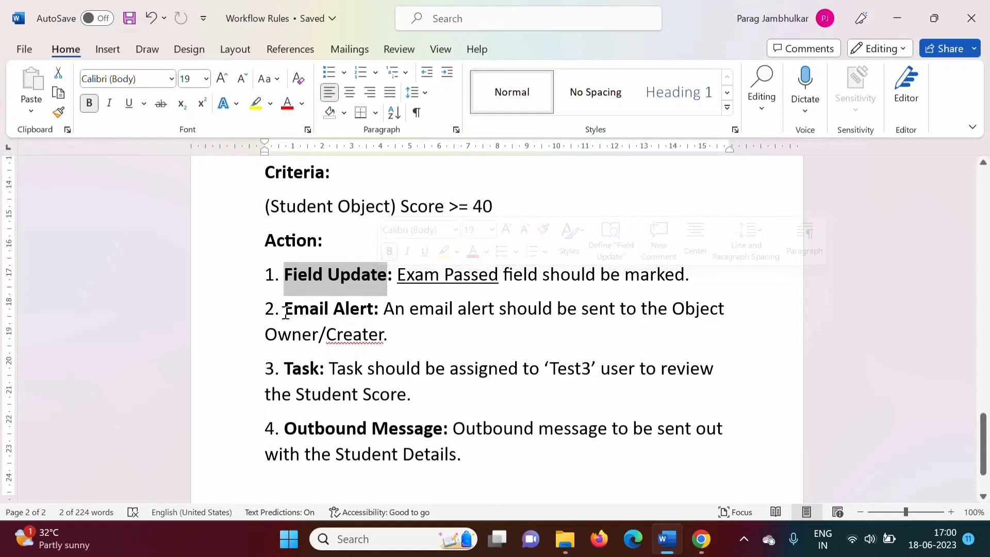
Select the email alert description, then the Task label and the task assignment description
{"action": "left_click_drag", "start_coordinate": [285, 312], "coordinate": [404, 342]}
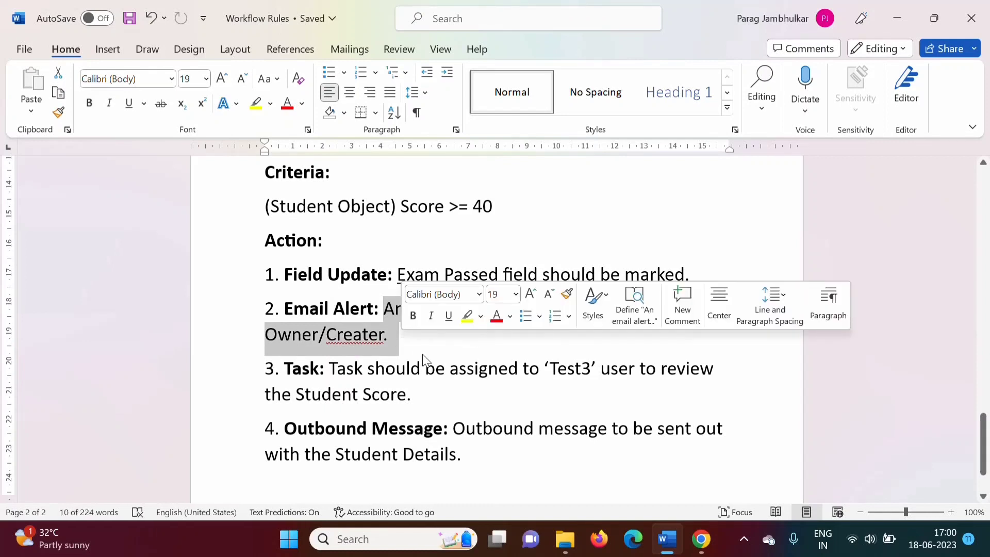
{"action": "left_click", "coordinate": [361, 453]}
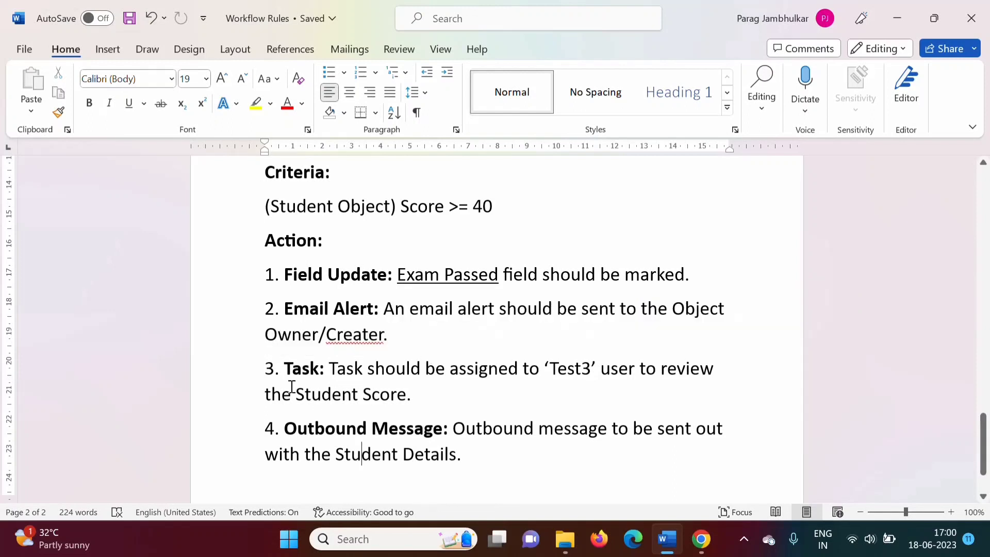
{"action": "left_click_drag", "start_coordinate": [283, 370], "coordinate": [327, 375]}
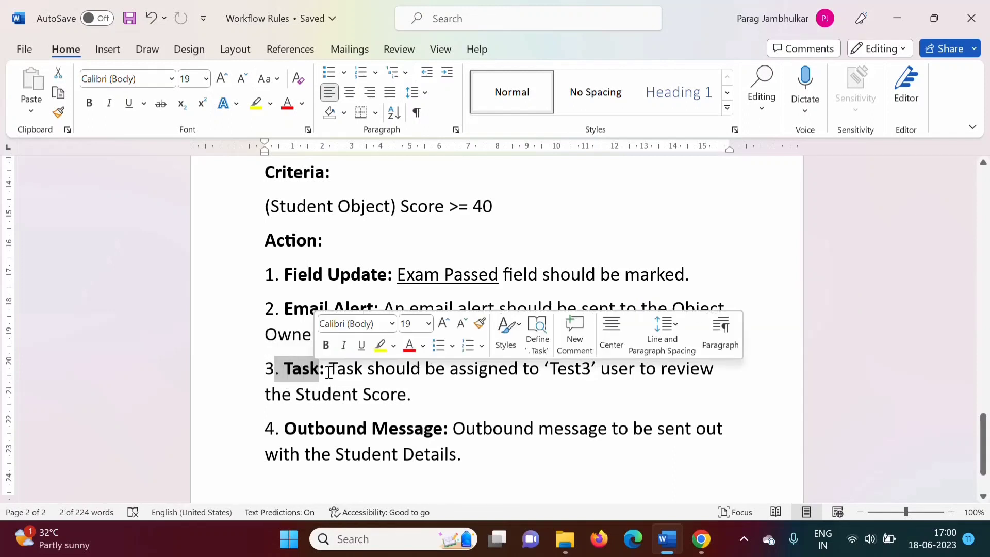
{"action": "left_click_drag", "start_coordinate": [329, 371], "coordinate": [441, 397]}
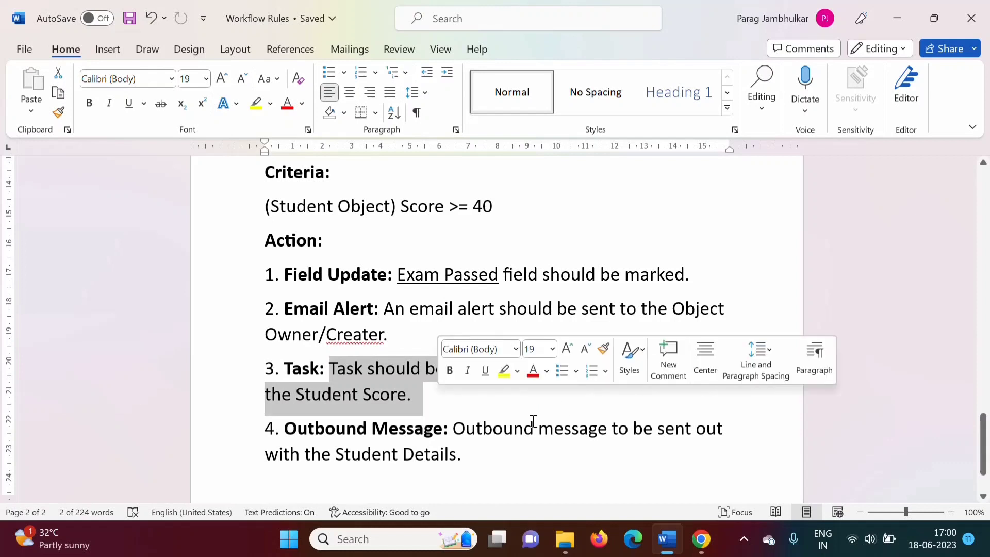
{"action": "left_click", "coordinate": [591, 417]}
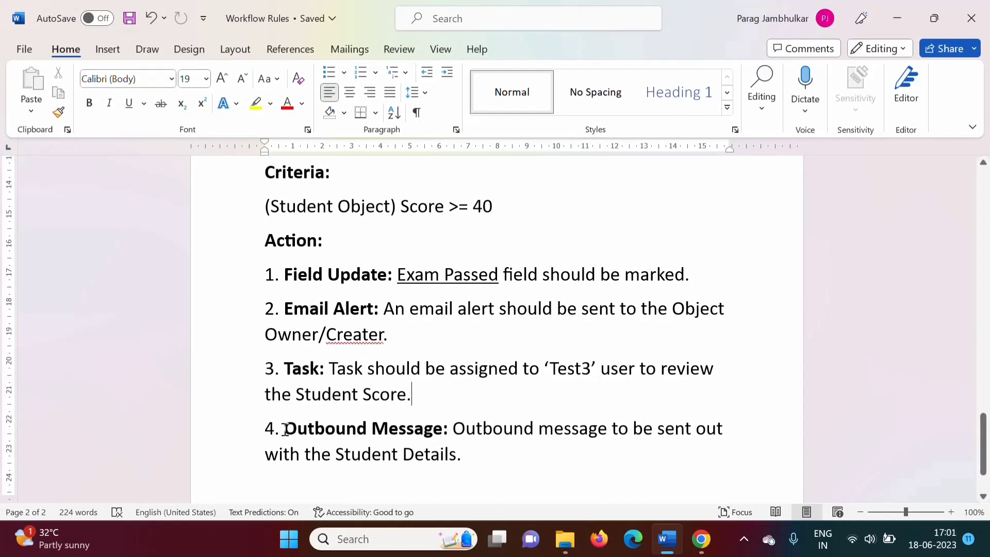
Select the Outbound Message label, compare it with the Outbound Messages action type, then select "Student Details"
{"action": "left_click_drag", "start_coordinate": [285, 429], "coordinate": [443, 436]}
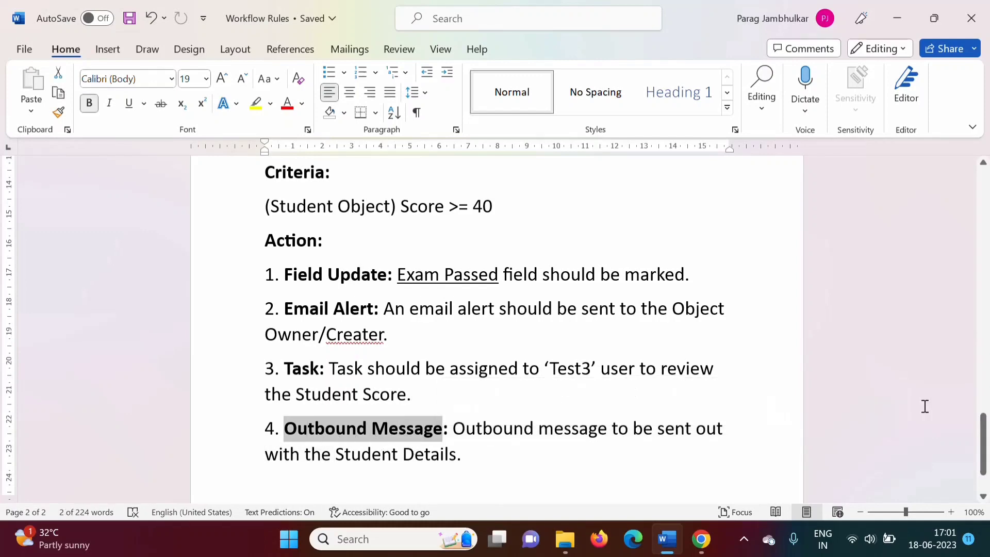
{"action": "left_click_drag", "start_coordinate": [976, 446], "coordinate": [974, 390]}
{"action": "left_click_drag", "start_coordinate": [286, 367], "coordinate": [423, 368]}
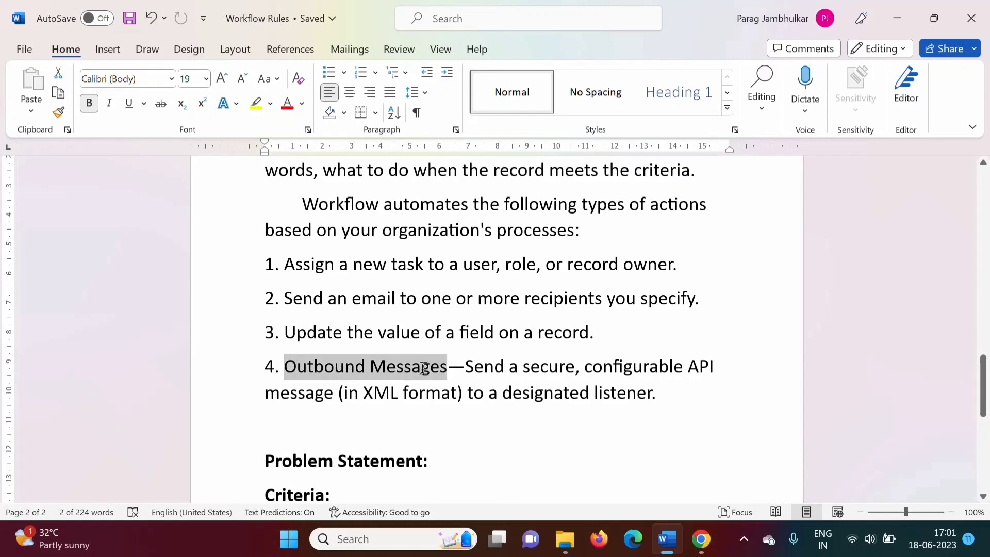
{"action": "left_click_drag", "start_coordinate": [983, 387], "coordinate": [986, 456]}
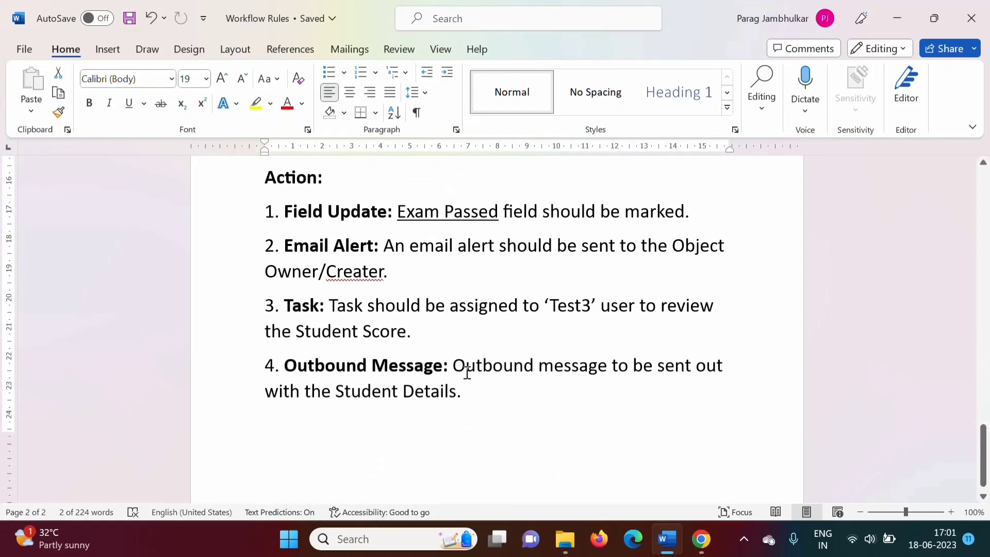
{"action": "left_click_drag", "start_coordinate": [452, 365], "coordinate": [460, 395]}
{"action": "left_click_drag", "start_coordinate": [336, 392], "coordinate": [450, 394]}
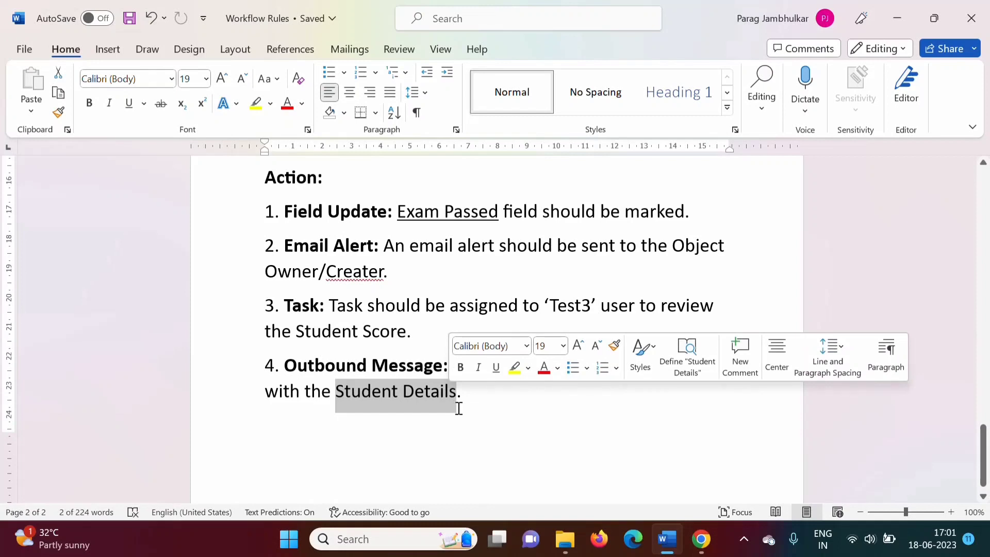
Select the criteria line, then the full list of four actions in the problem statement
{"action": "scroll", "coordinate": [458, 408], "scroll_direction": "up", "scroll_amount": 2}
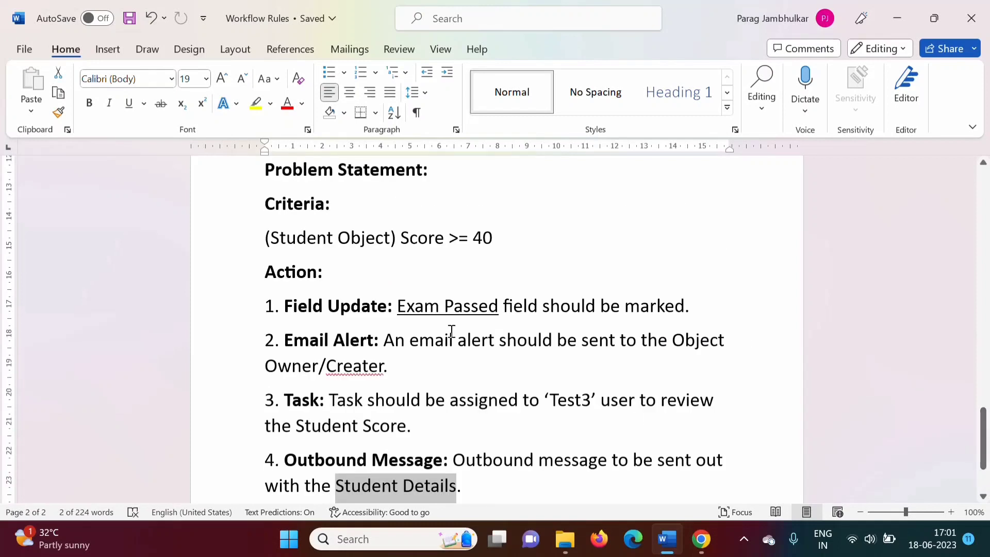
{"action": "left_click_drag", "start_coordinate": [265, 237], "coordinate": [534, 247]}
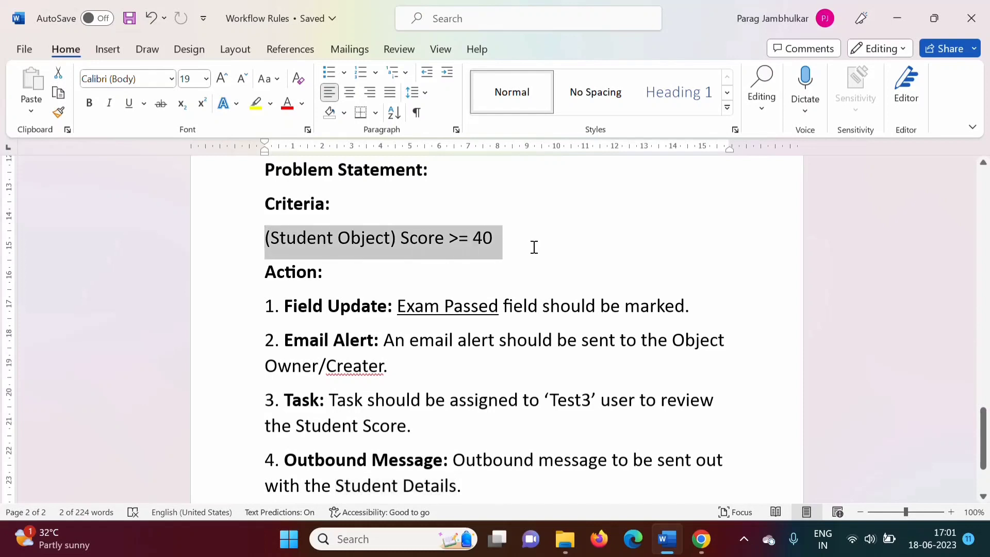
{"action": "left_click_drag", "start_coordinate": [267, 302], "coordinate": [464, 479]}
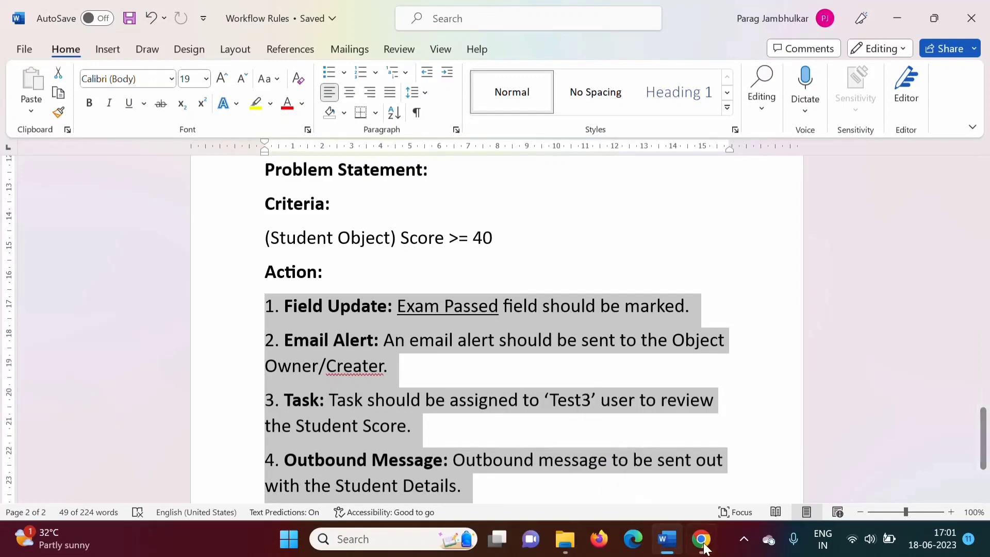
Switch to Salesforce in the browser, open Setup and search Quick Find for "workflow rule"
{"action": "left_click", "coordinate": [703, 547]}
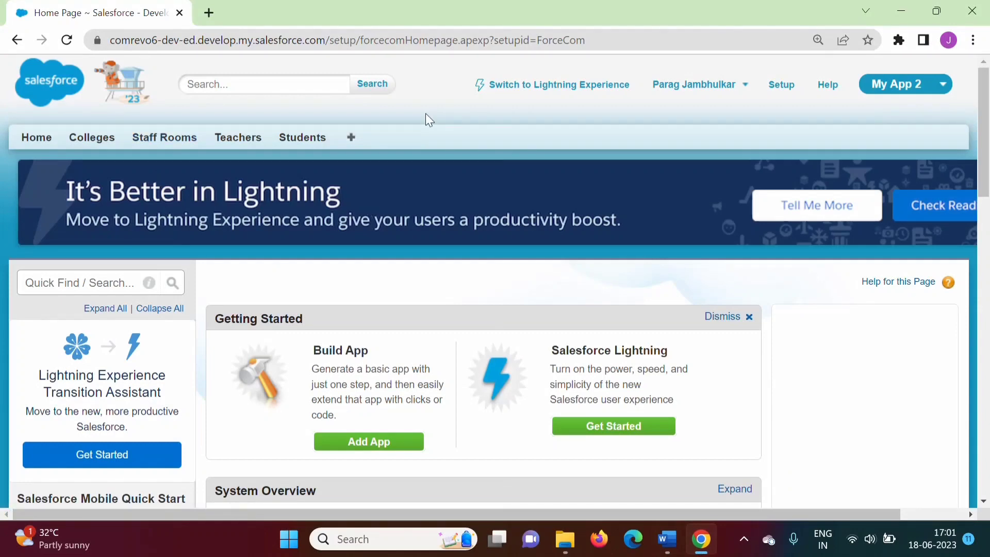
{"action": "left_click", "coordinate": [781, 86]}
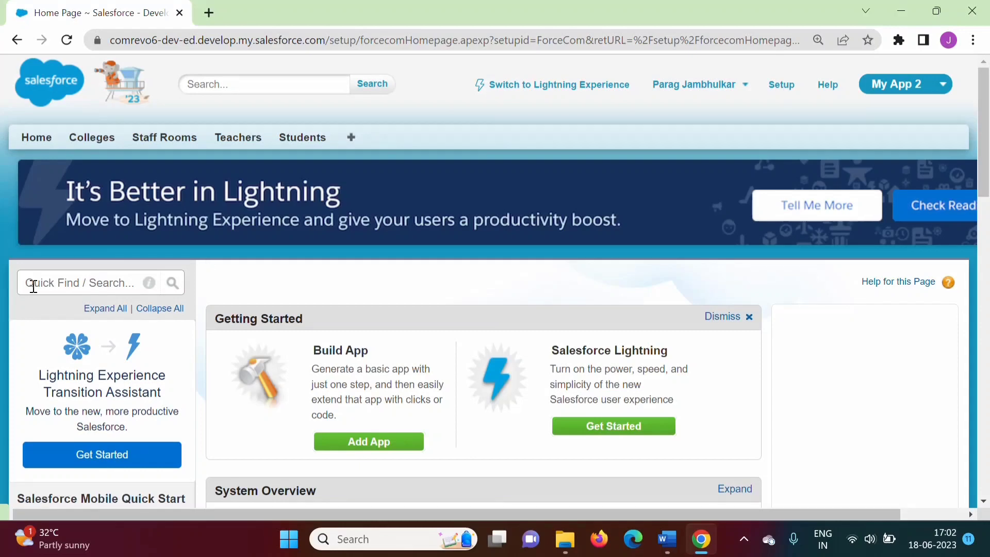
{"action": "left_click", "coordinate": [54, 285]}
{"action": "type", "text": "wor"}
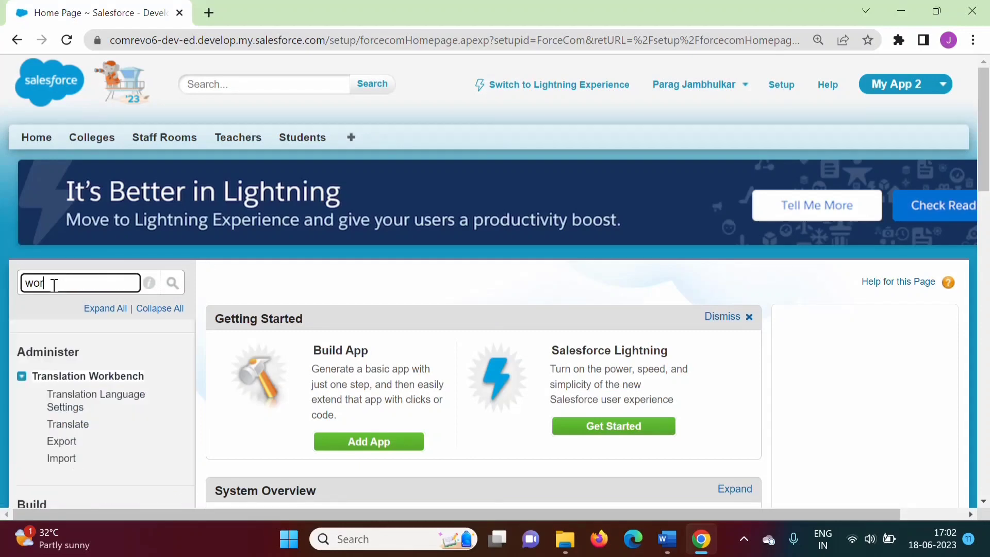
{"action": "type", "text": "kflo"}
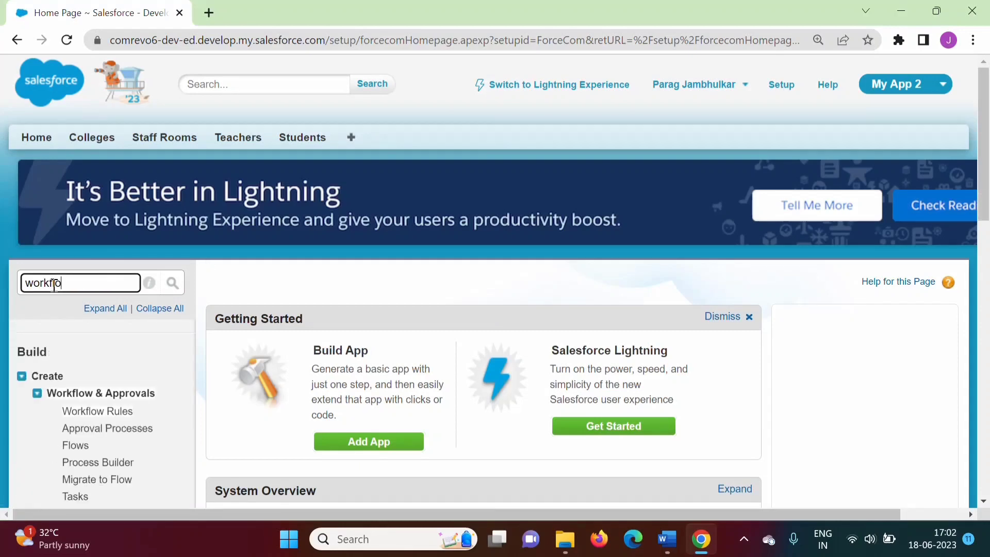
{"action": "type", "text": "w rule"}
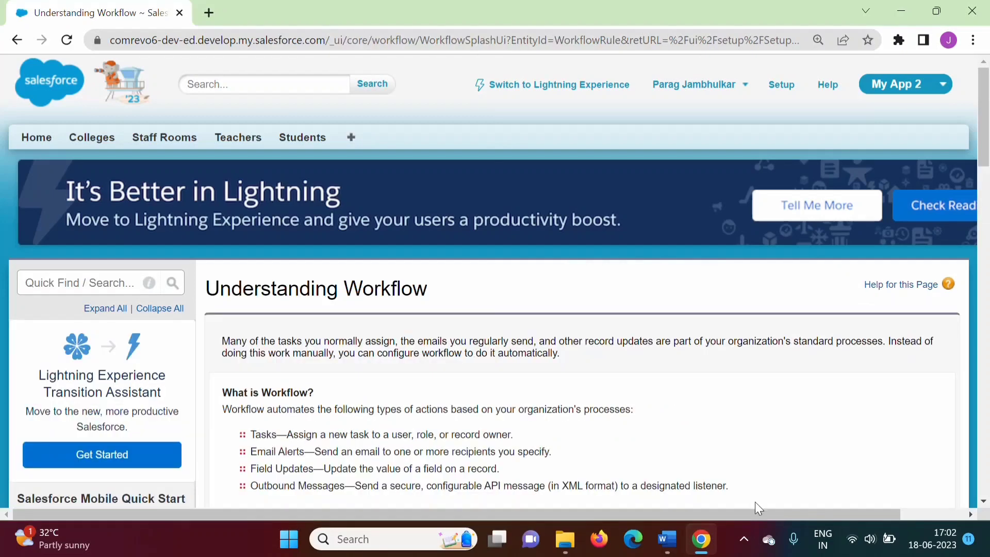
Continue past the Understanding Workflow page and start a new rule, choosing to continue with Workflow Rules
{"action": "left_click_drag", "start_coordinate": [985, 130], "coordinate": [986, 209]}
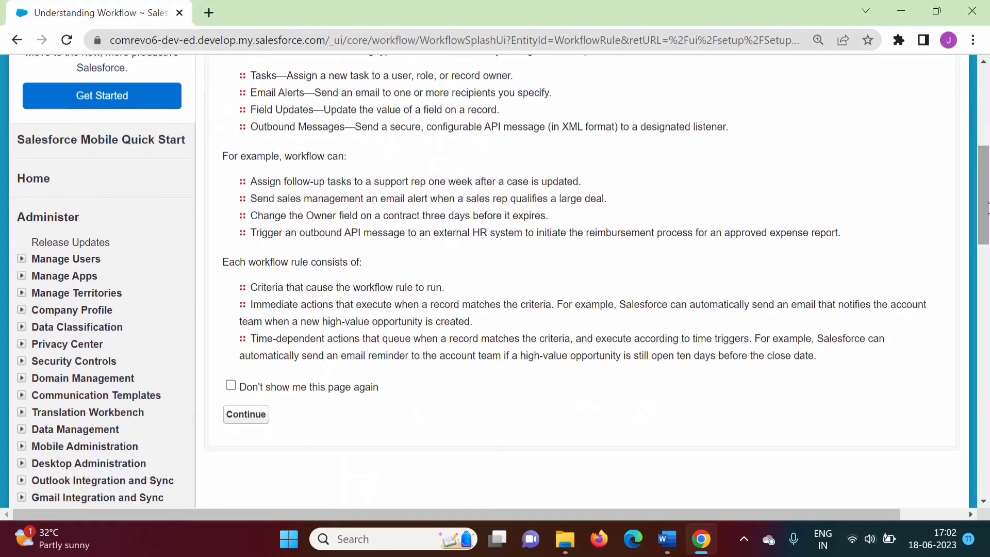
{"action": "left_click", "coordinate": [245, 415]}
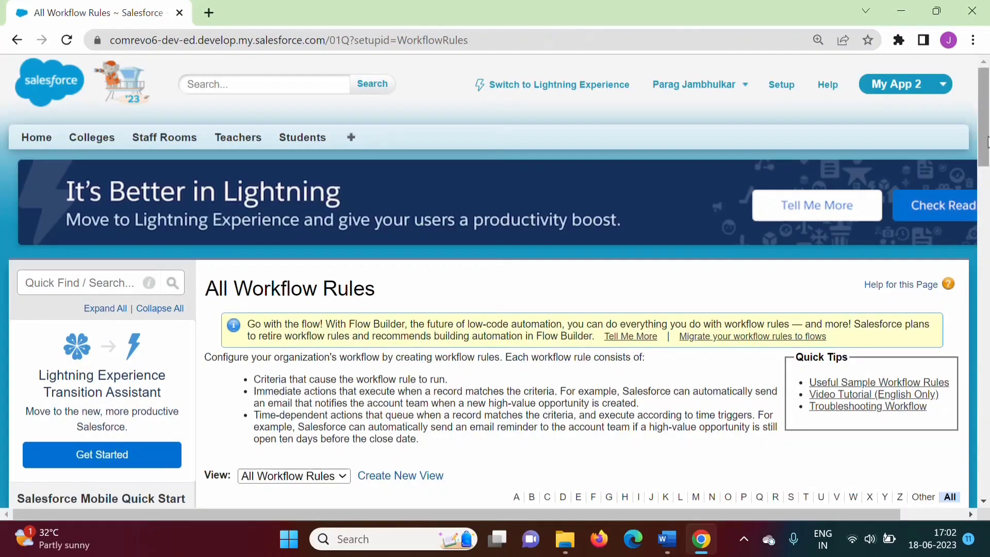
{"action": "left_click_drag", "start_coordinate": [986, 144], "coordinate": [987, 195]}
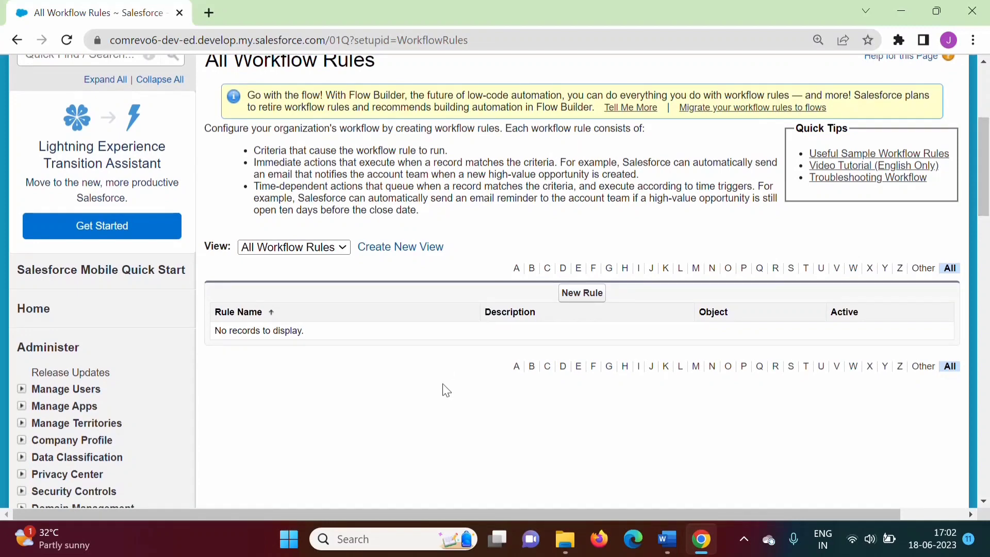
{"action": "left_click", "coordinate": [582, 293]}
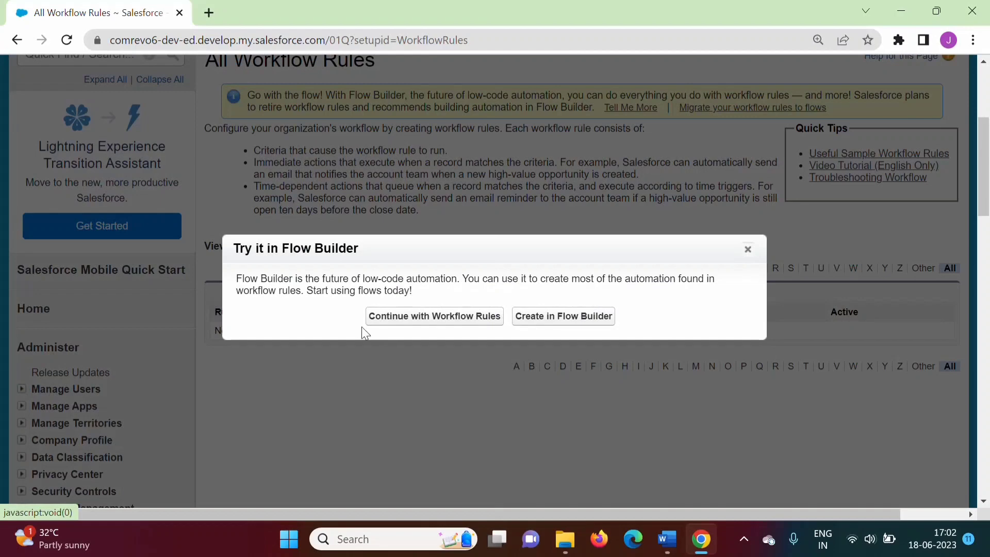
{"action": "left_click", "coordinate": [401, 324]}
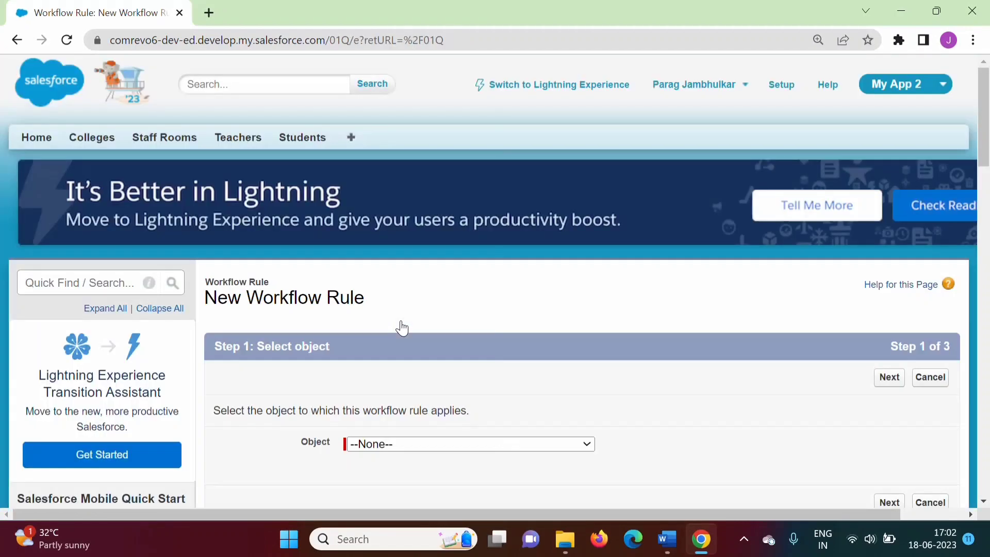
{"action": "scroll", "coordinate": [461, 216], "scroll_direction": "down", "scroll_amount": 2}
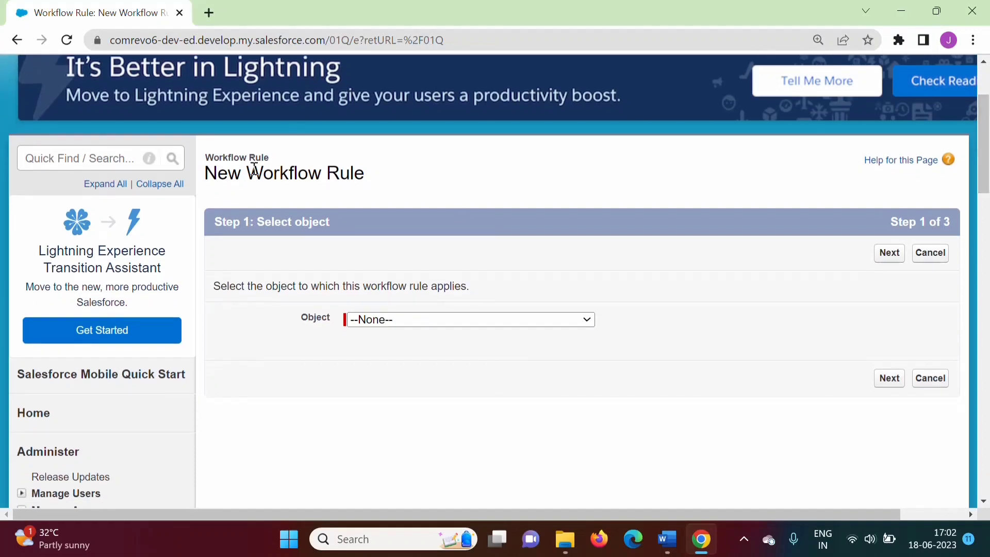
Choose Student as the object for the new workflow rule
{"action": "left_click_drag", "start_coordinate": [246, 172], "coordinate": [365, 177]}
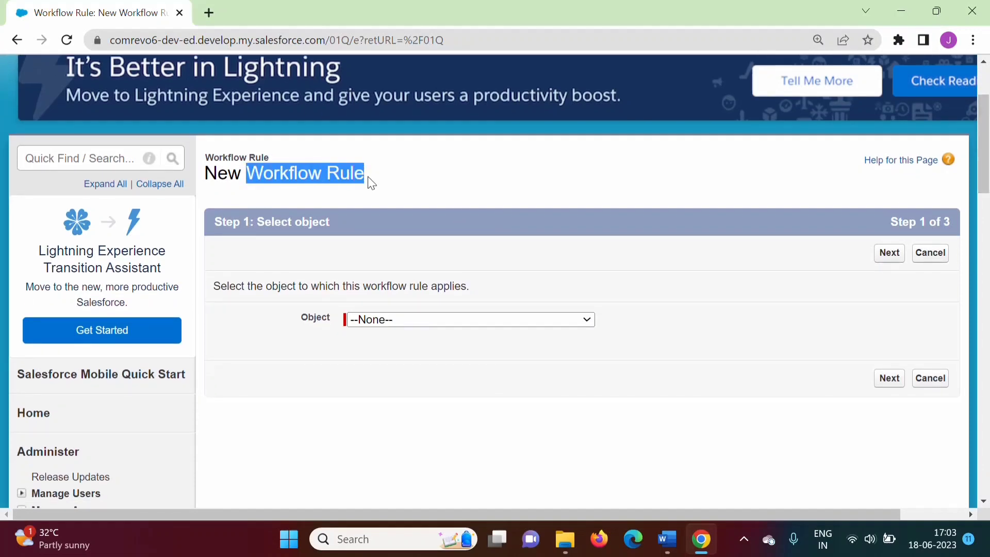
{"action": "left_click", "coordinate": [372, 322]}
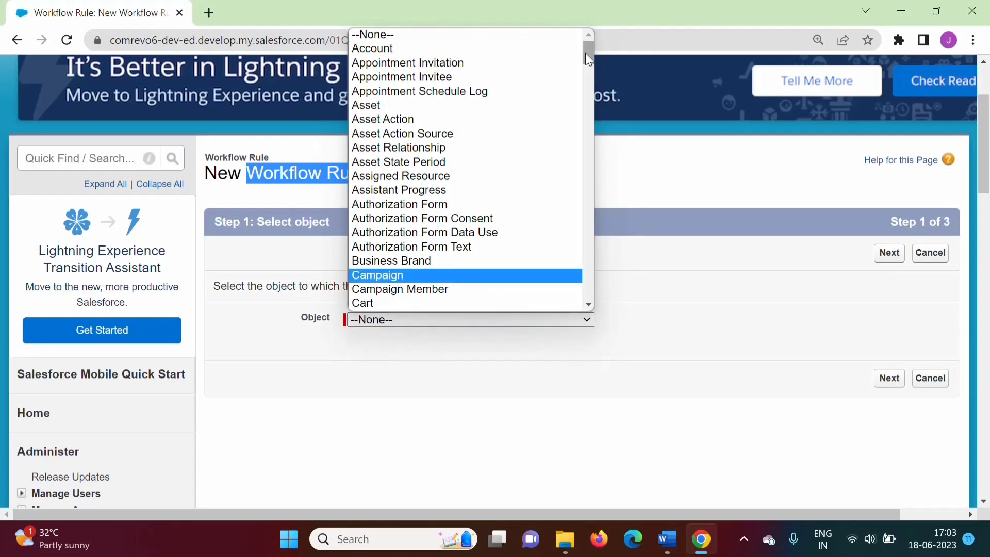
{"action": "left_click_drag", "start_coordinate": [588, 59], "coordinate": [588, 270]}
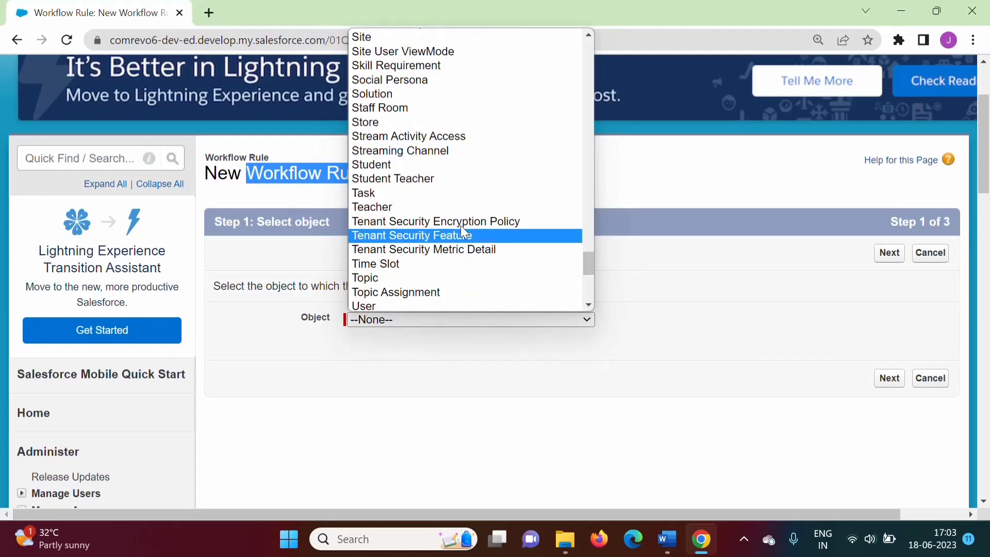
{"action": "left_click", "coordinate": [372, 164]}
{"action": "left_click", "coordinate": [796, 431]}
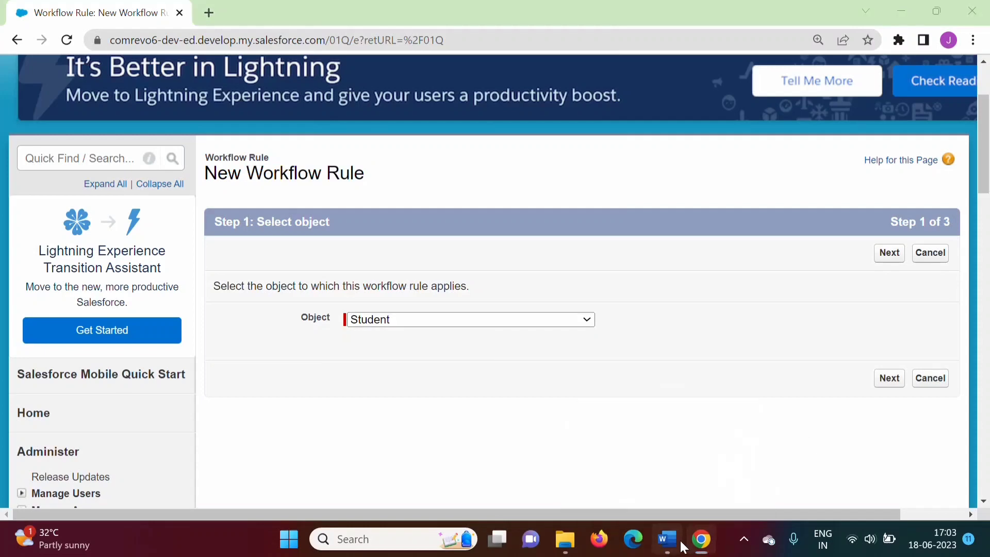
Check the word "Student" in the document's criteria line, return to the browser and advance to rule configuration
{"action": "left_click", "coordinate": [680, 540]}
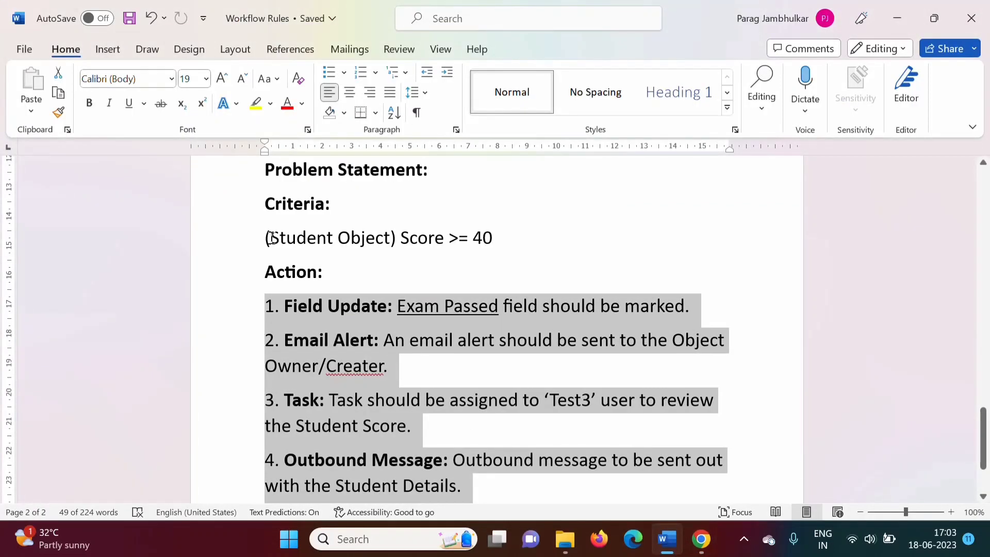
{"action": "left_click_drag", "start_coordinate": [272, 237], "coordinate": [334, 243]}
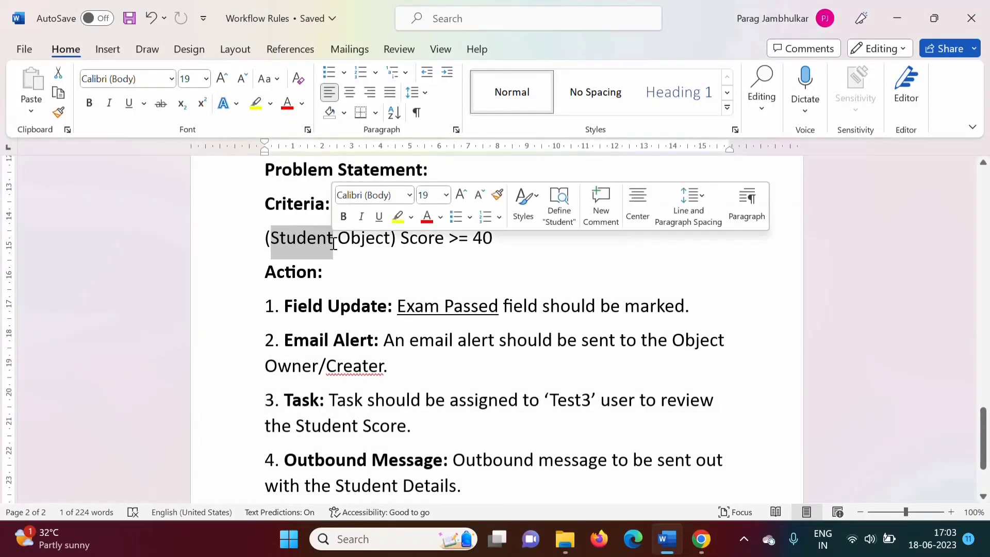
{"action": "left_click", "coordinate": [701, 539]}
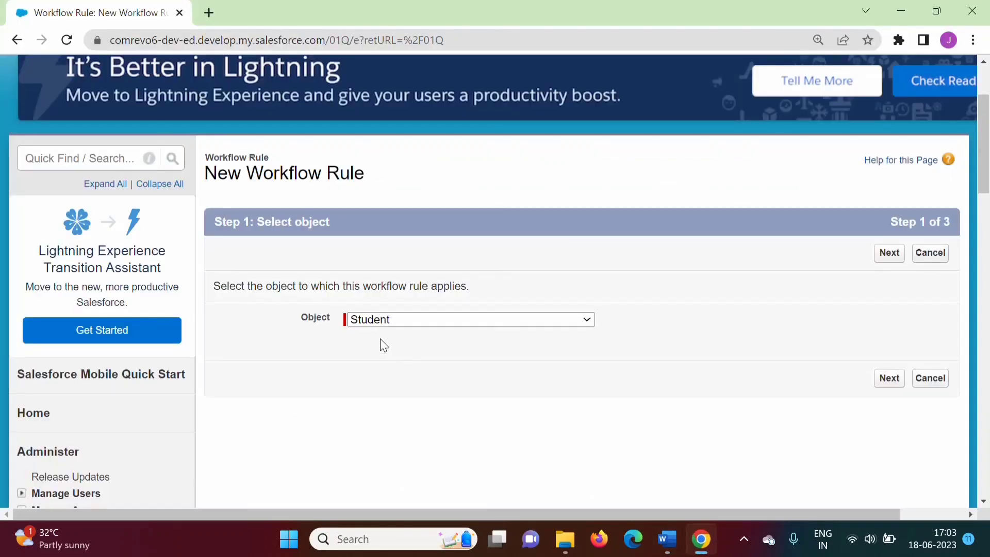
{"action": "left_click", "coordinate": [889, 381]}
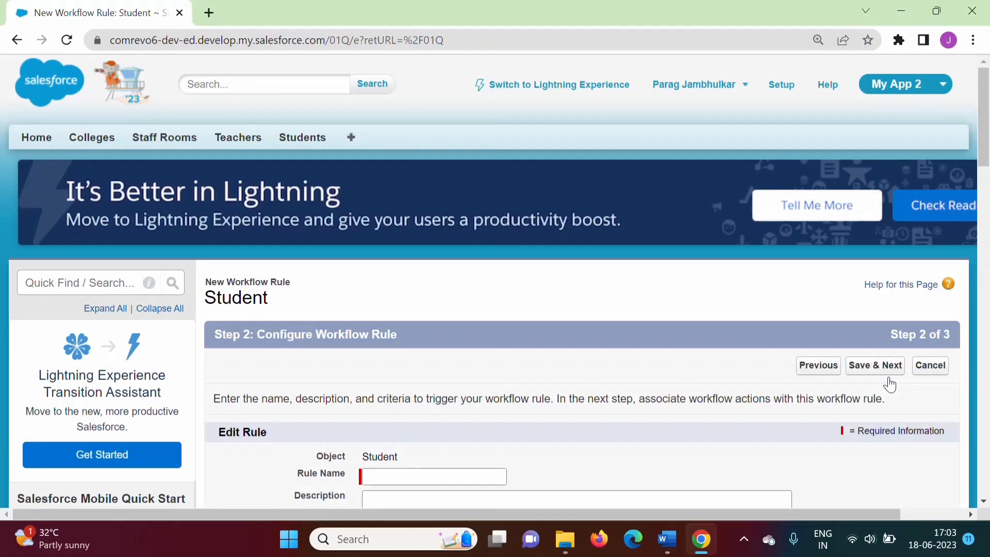
Name the rule "Score greater than or equal to 40"
{"action": "left_click_drag", "start_coordinate": [986, 125], "coordinate": [984, 165]}
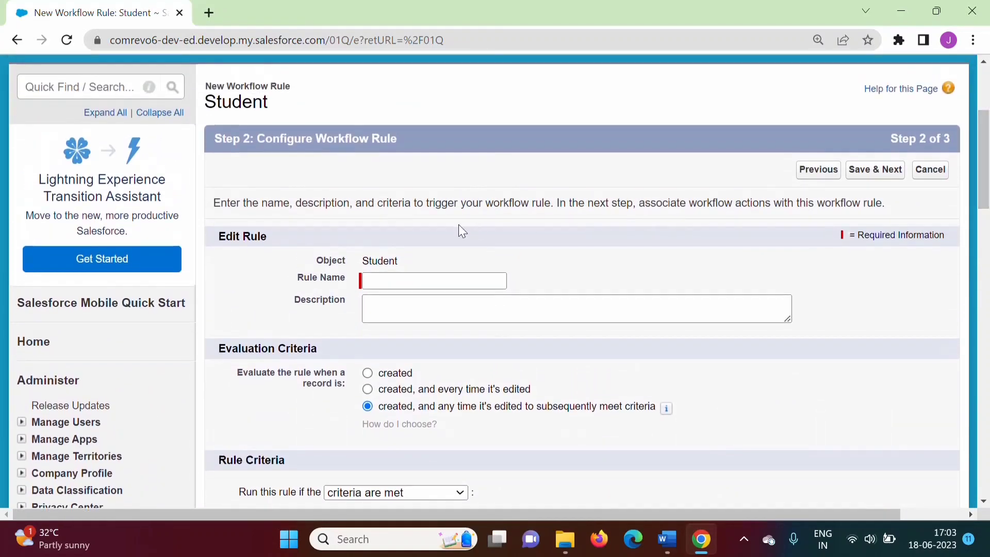
{"action": "left_click", "coordinate": [381, 280]}
{"action": "type", "text": "Score greater than or equal"}
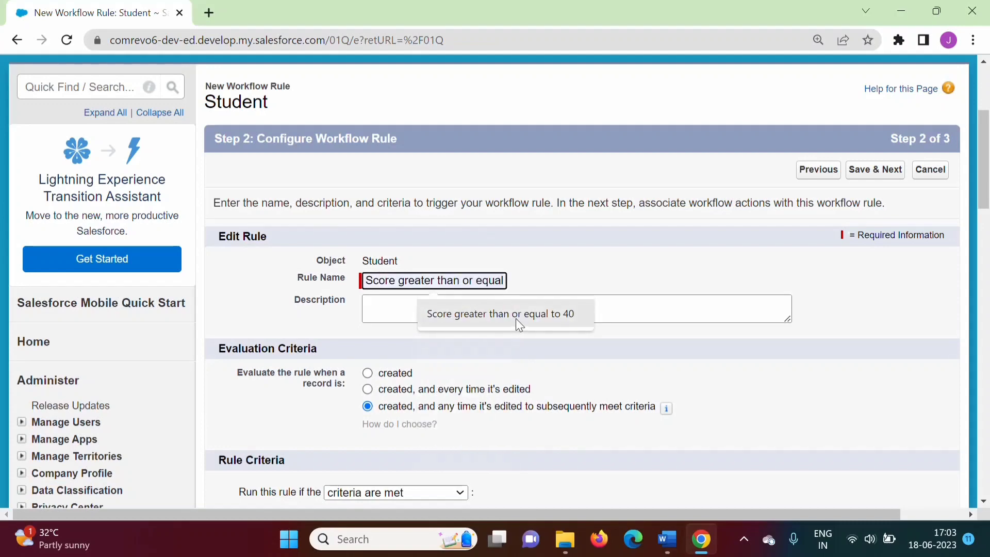
{"action": "left_click", "coordinate": [515, 317]}
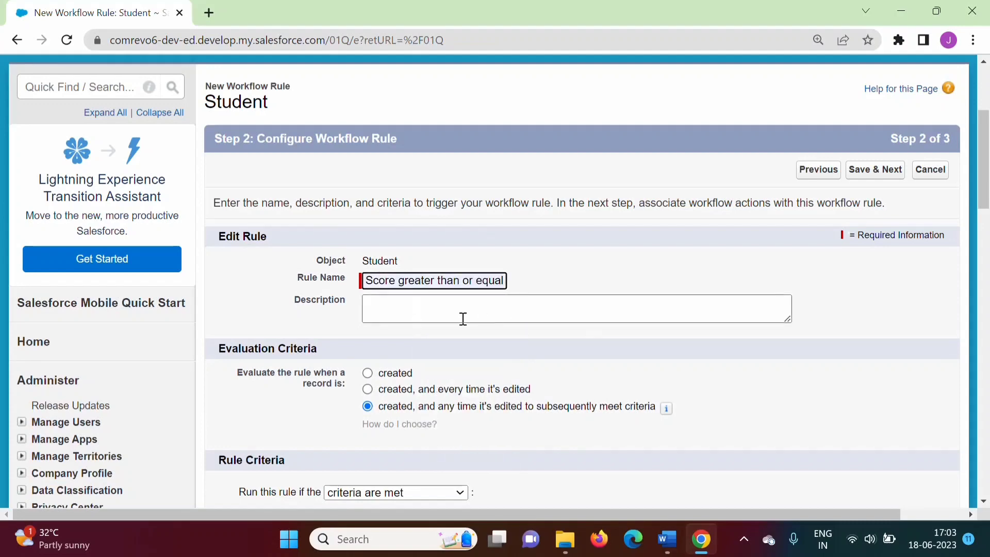
{"action": "left_click", "coordinate": [445, 313]}
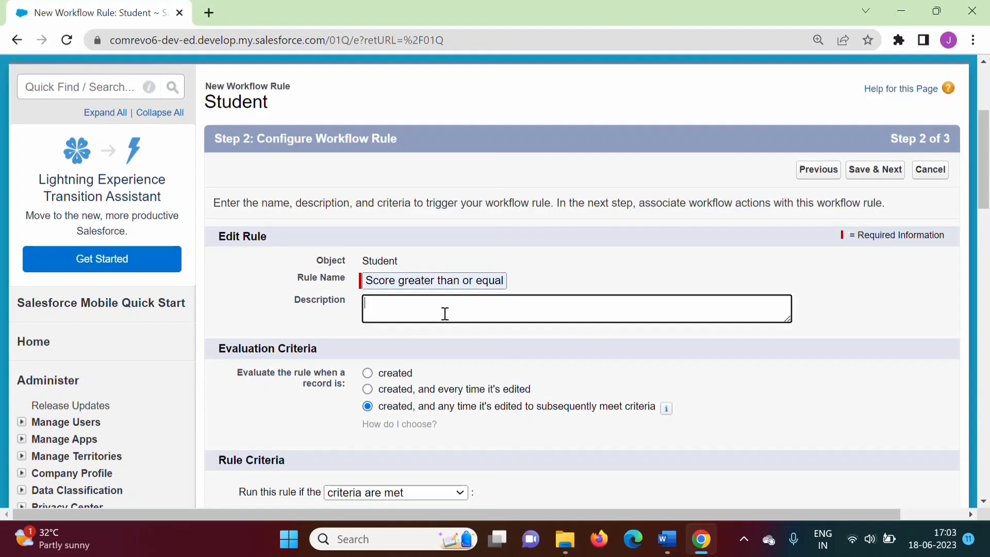
Highlight the evaluation option "created, and any time it's edited to subsequently meet criteria" and scroll to the rule criteria
{"action": "left_click_drag", "start_coordinate": [986, 149], "coordinate": [986, 182]}
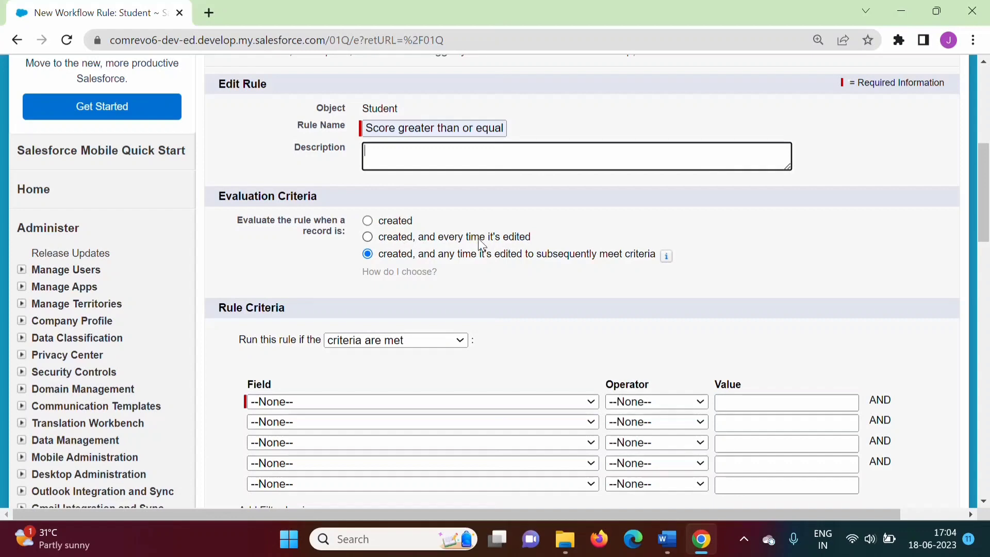
{"action": "left_click", "coordinate": [382, 258]}
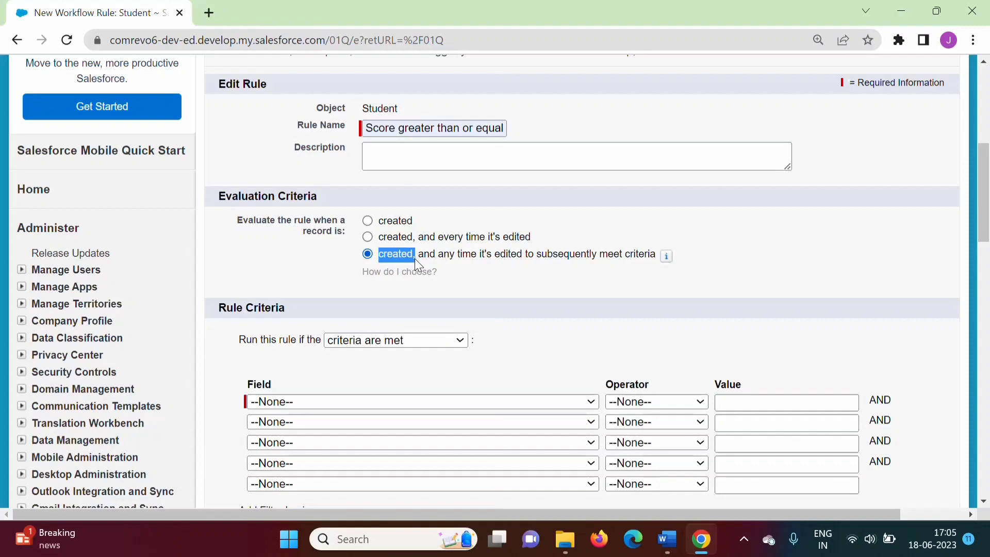
{"action": "left_click_drag", "start_coordinate": [442, 256], "coordinate": [649, 260]}
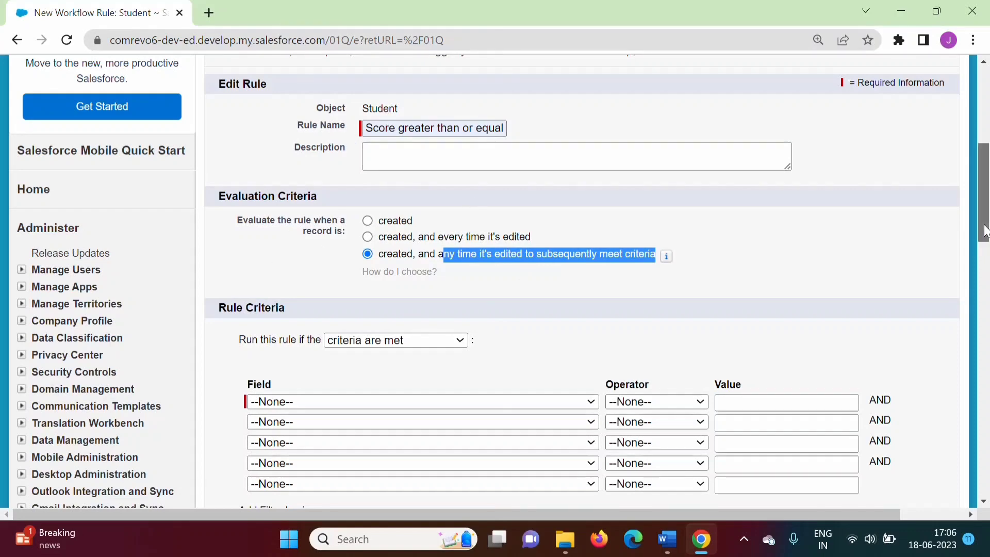
{"action": "scroll", "coordinate": [986, 241], "scroll_direction": "down", "scroll_amount": 1}
{"action": "scroll", "coordinate": [986, 241], "scroll_direction": "down", "scroll_amount": 2}
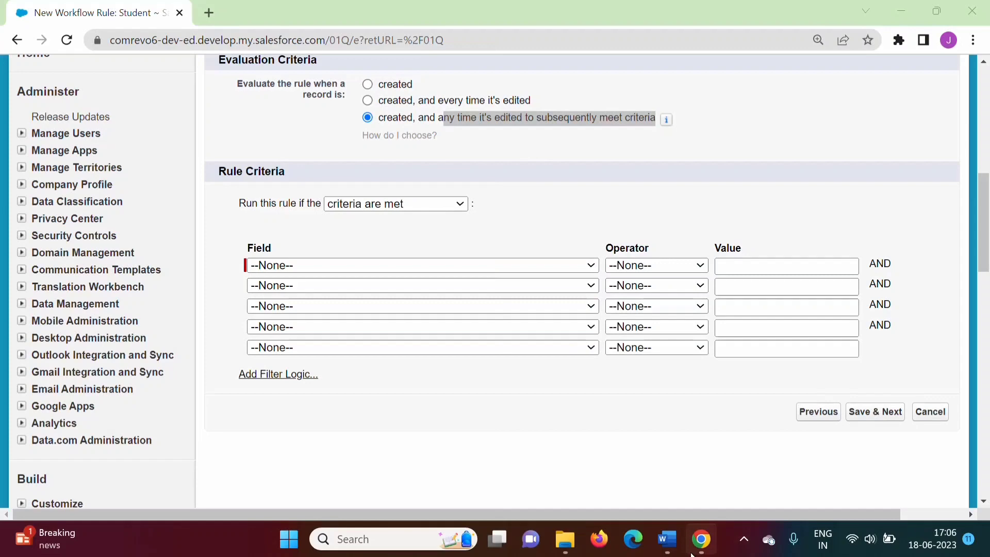
Check the word "Score" in the document's criteria line, then return to the browser
{"action": "left_click", "coordinate": [667, 538]}
{"action": "left_click_drag", "start_coordinate": [401, 238], "coordinate": [444, 241]}
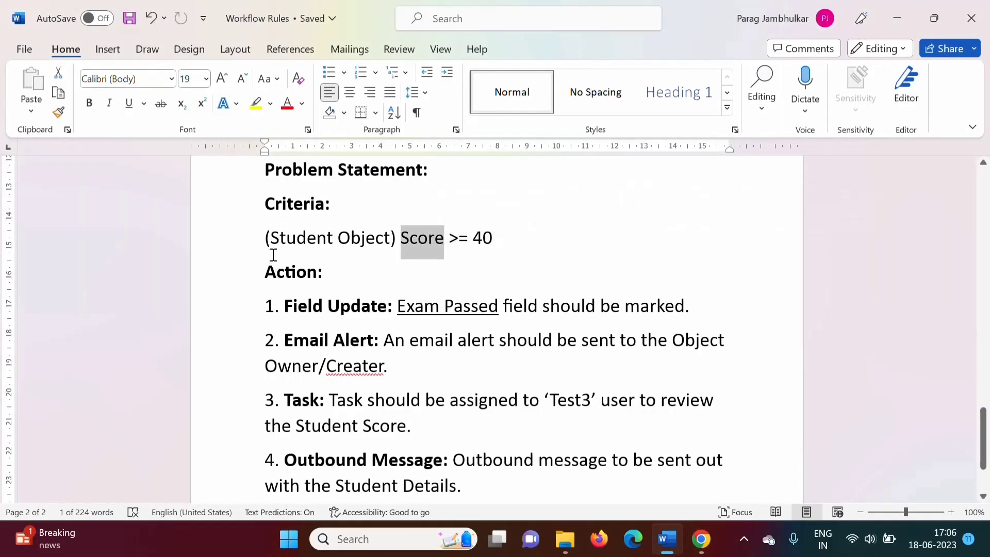
{"action": "left_click", "coordinate": [701, 539]}
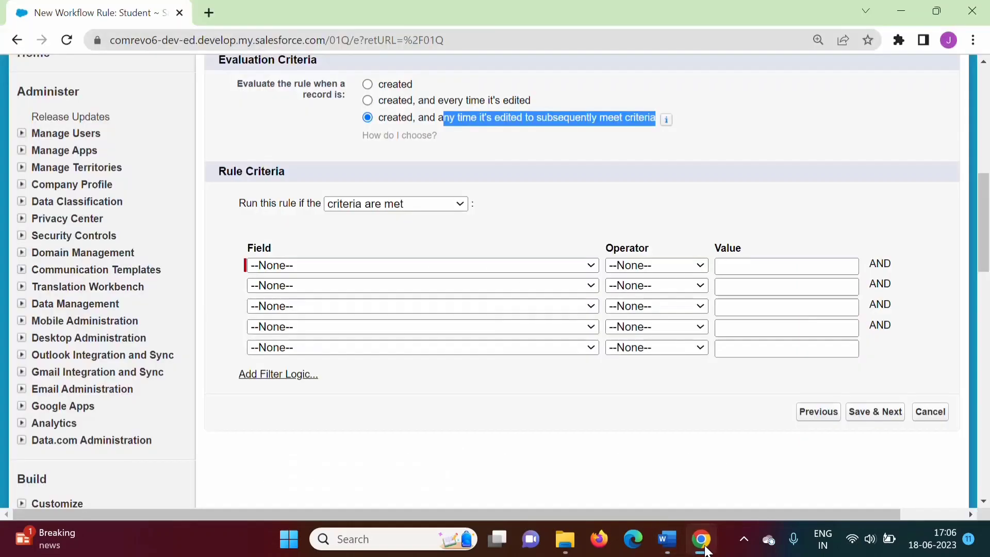
Set the rule criterion to Student: Score greater or equal 40, then save and continue to workflow actions
{"action": "left_click", "coordinate": [314, 266]}
{"action": "scroll", "coordinate": [495, 86], "scroll_direction": "down", "scroll_amount": 1}
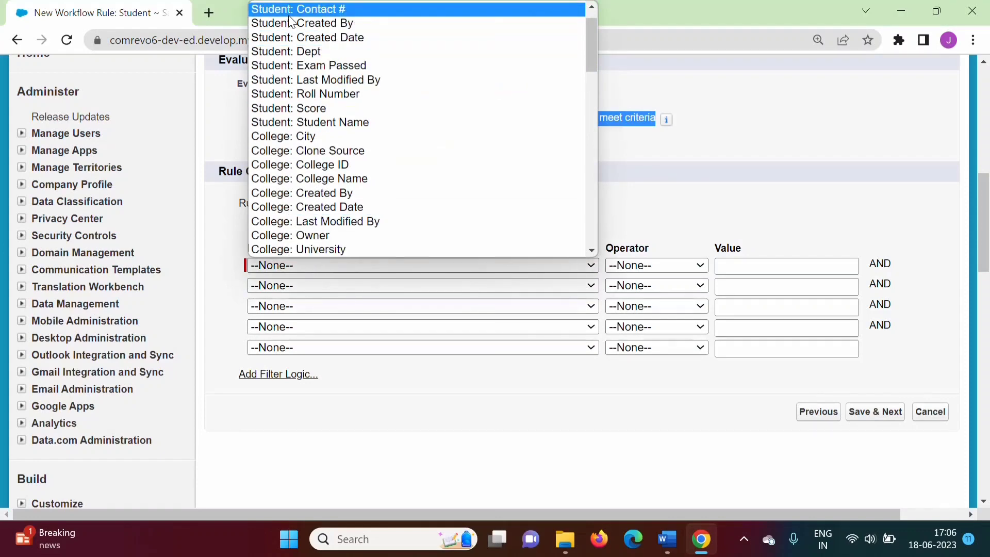
{"action": "left_click", "coordinate": [328, 108]}
{"action": "left_click", "coordinate": [657, 265]}
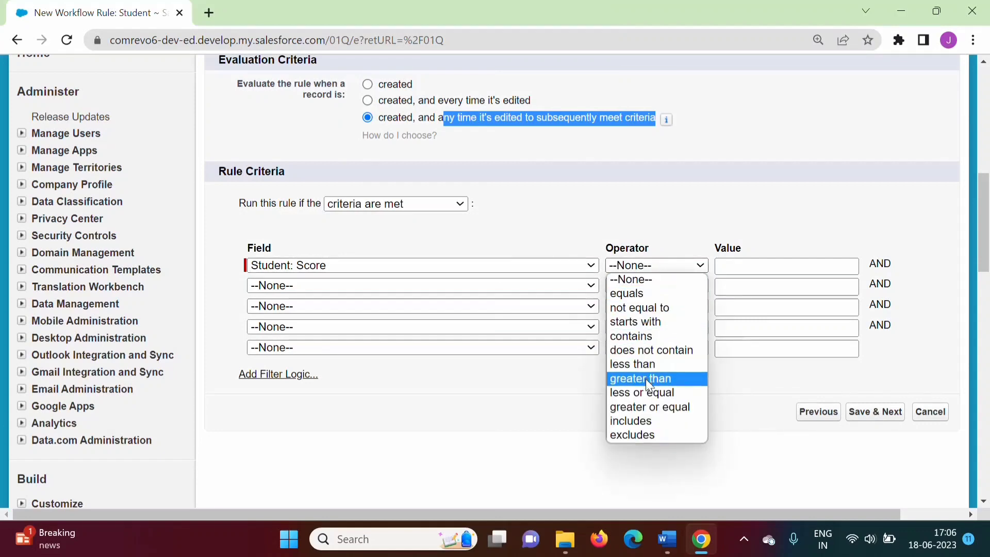
{"action": "left_click", "coordinate": [649, 407]}
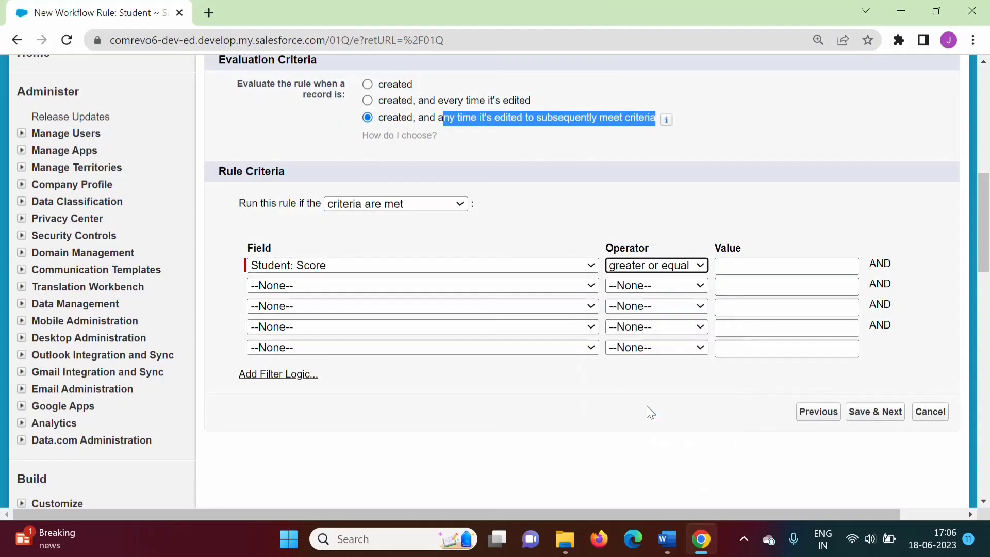
{"action": "left_click", "coordinate": [777, 270]}
{"action": "type", "text": "40"}
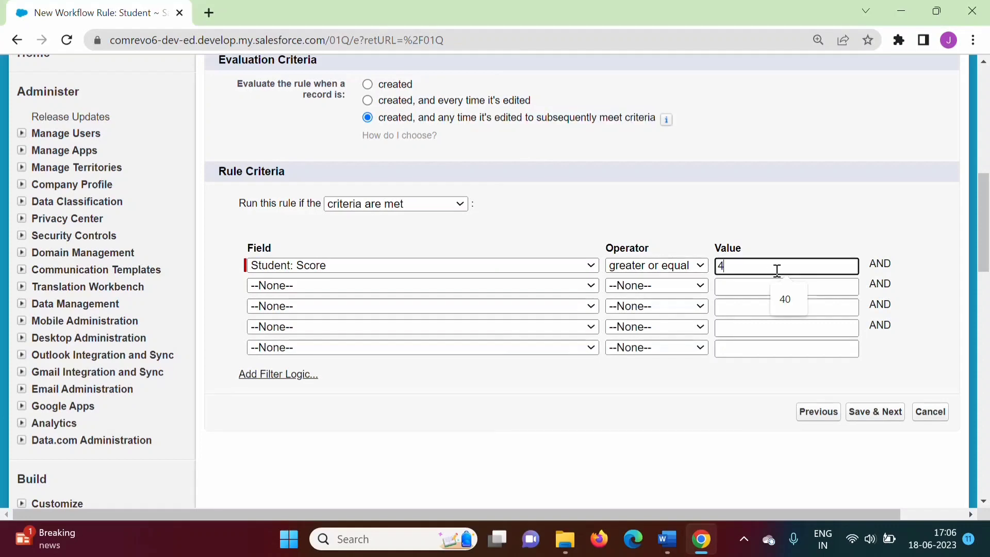
{"action": "left_click", "coordinate": [737, 414]}
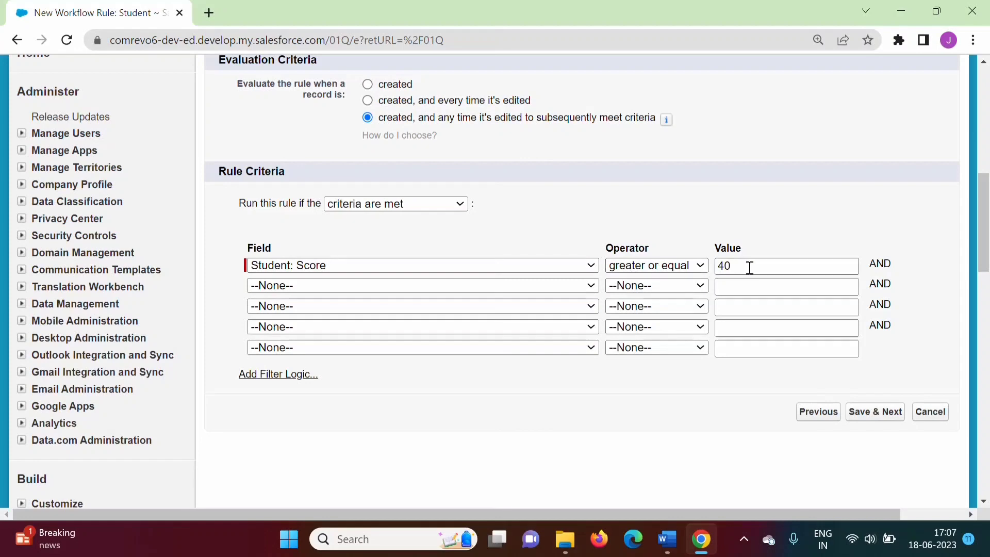
{"action": "left_click", "coordinate": [877, 418]}
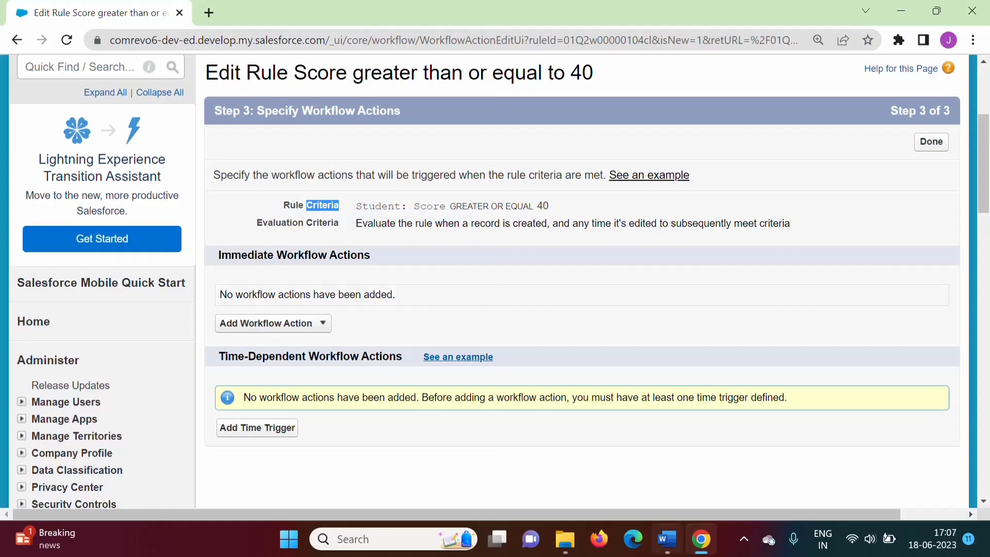
Review the Criteria and Action sections of the problem statement, then return to the browser
{"action": "left_click", "coordinate": [667, 539]}
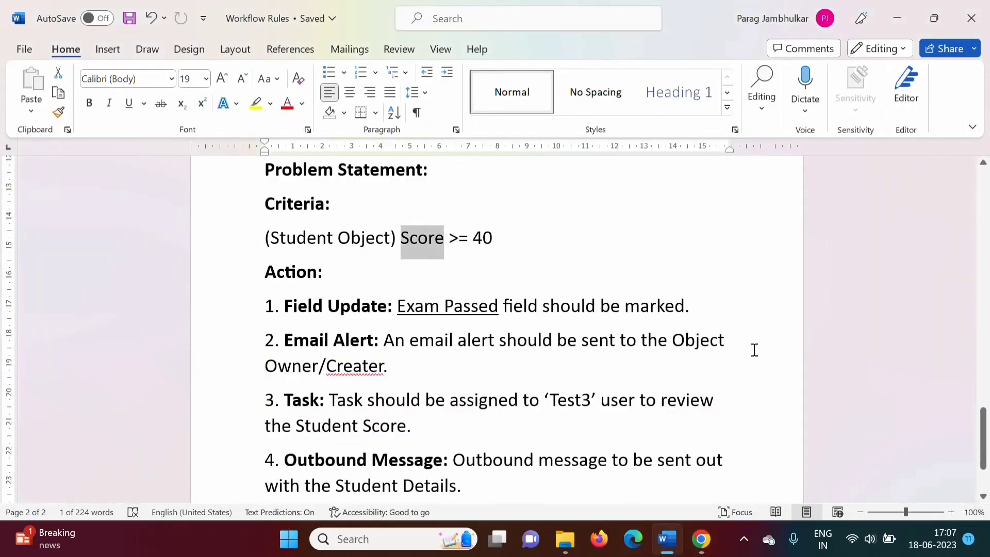
{"action": "triple_click", "coordinate": [292, 196]}
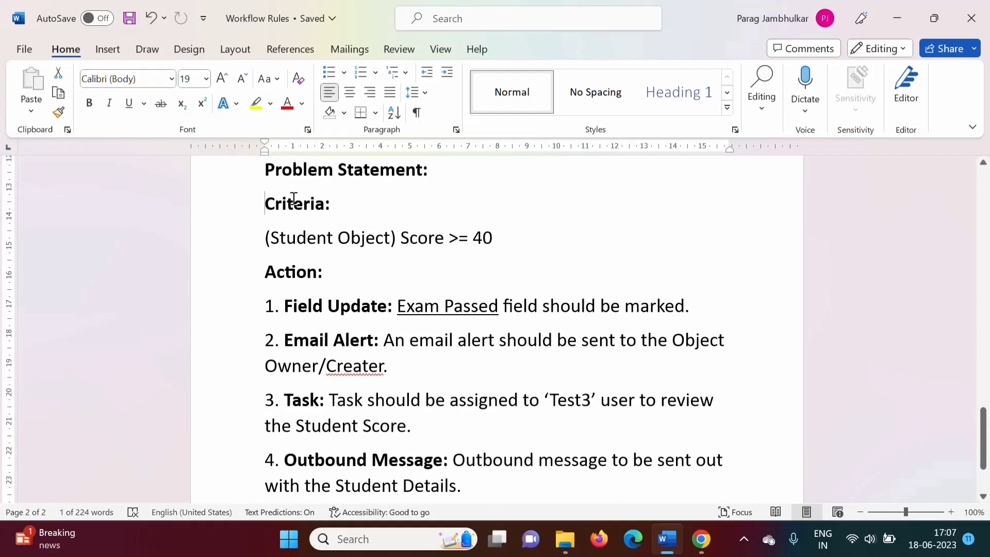
{"action": "left_click", "coordinate": [260, 271]}
{"action": "triple_click", "coordinate": [310, 273]}
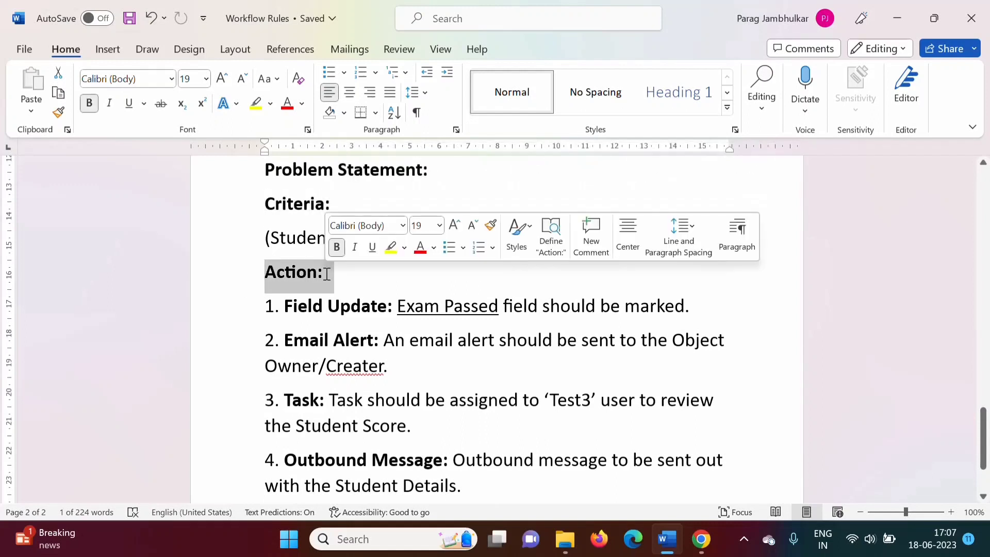
{"action": "left_click_drag", "start_coordinate": [264, 204], "coordinate": [499, 237]}
{"action": "left_click", "coordinate": [710, 542]}
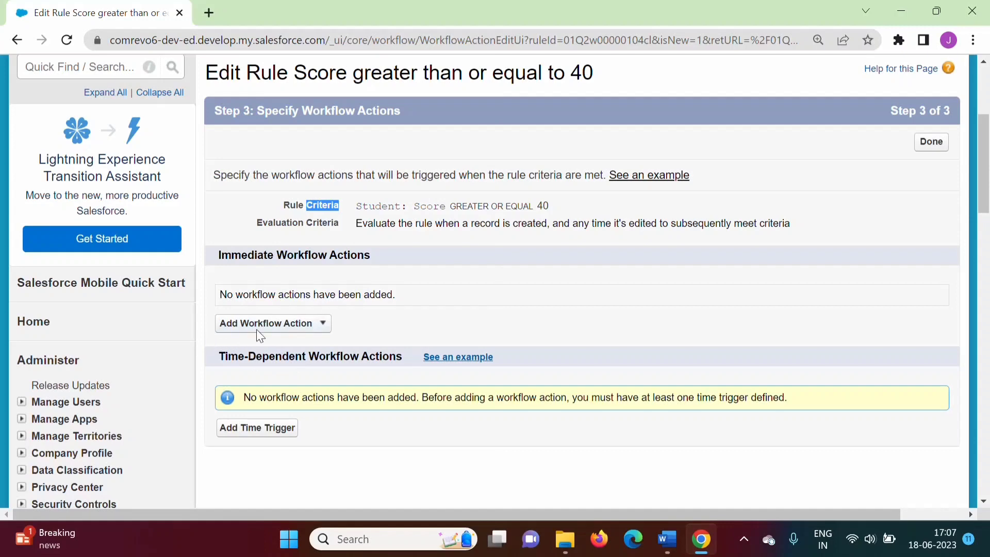
Highlight the Immediate Workflow Actions and Time-Dependent Workflow Actions sections of the rule
{"action": "scroll", "coordinate": [463, 307], "scroll_direction": "down", "scroll_amount": 1}
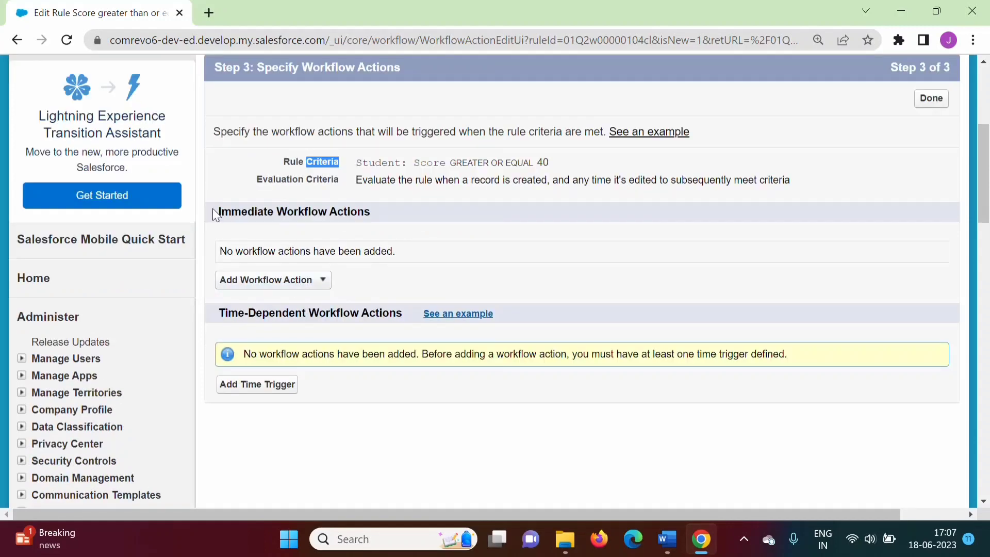
{"action": "left_click_drag", "start_coordinate": [213, 208], "coordinate": [378, 223]}
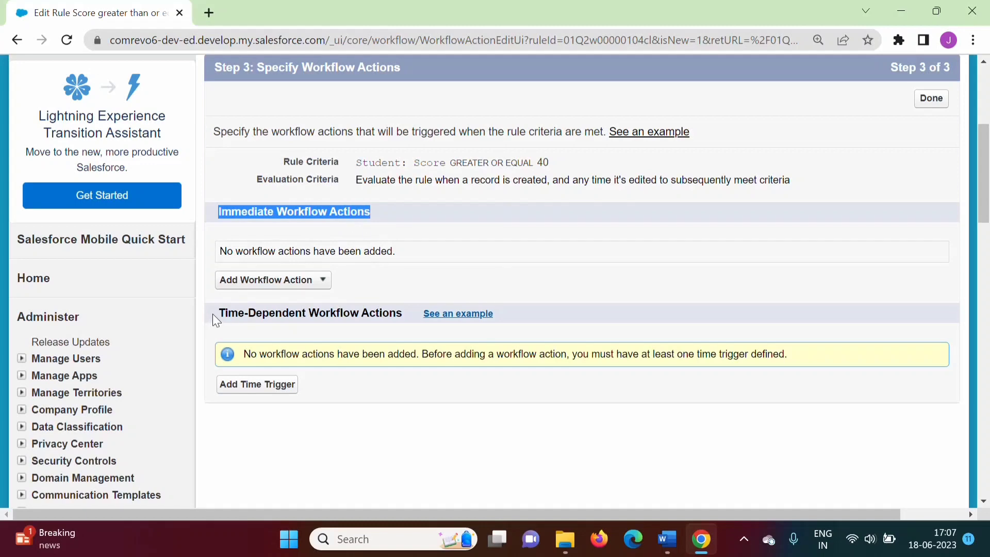
{"action": "left_click_drag", "start_coordinate": [212, 313], "coordinate": [405, 318]}
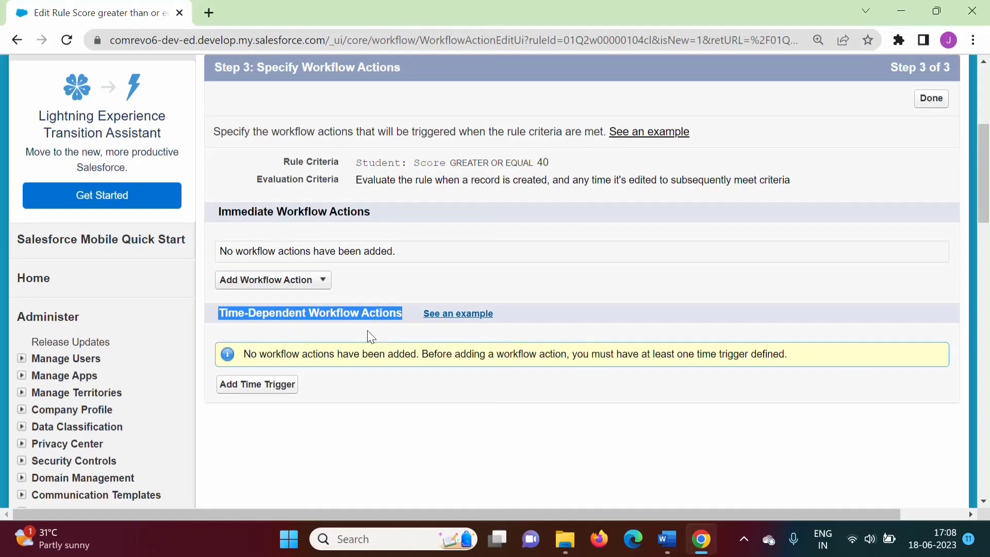
{"action": "left_click", "coordinate": [217, 211]}
{"action": "left_click_drag", "start_coordinate": [216, 212], "coordinate": [379, 214]}
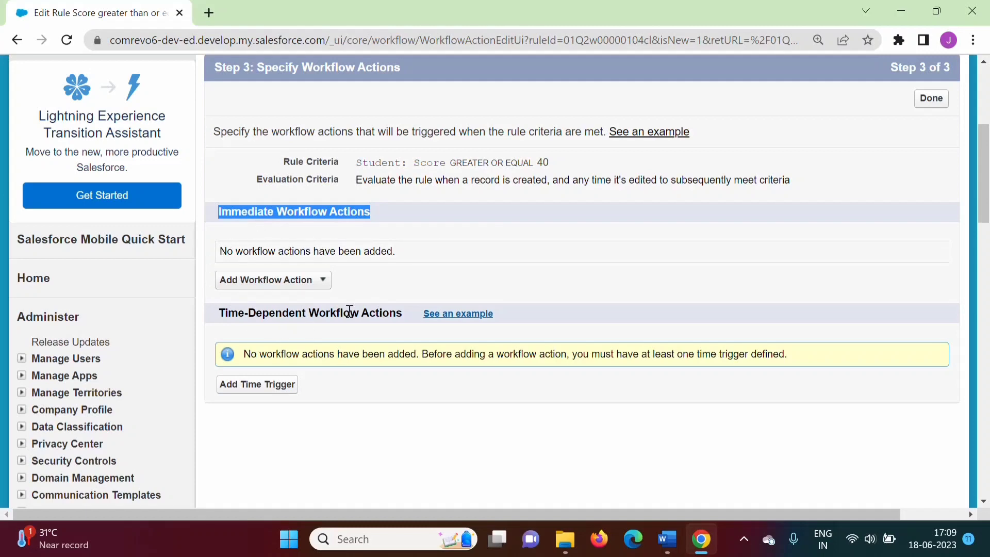
View the available workflow action types, then open the Students tab
{"action": "left_click", "coordinate": [316, 285]}
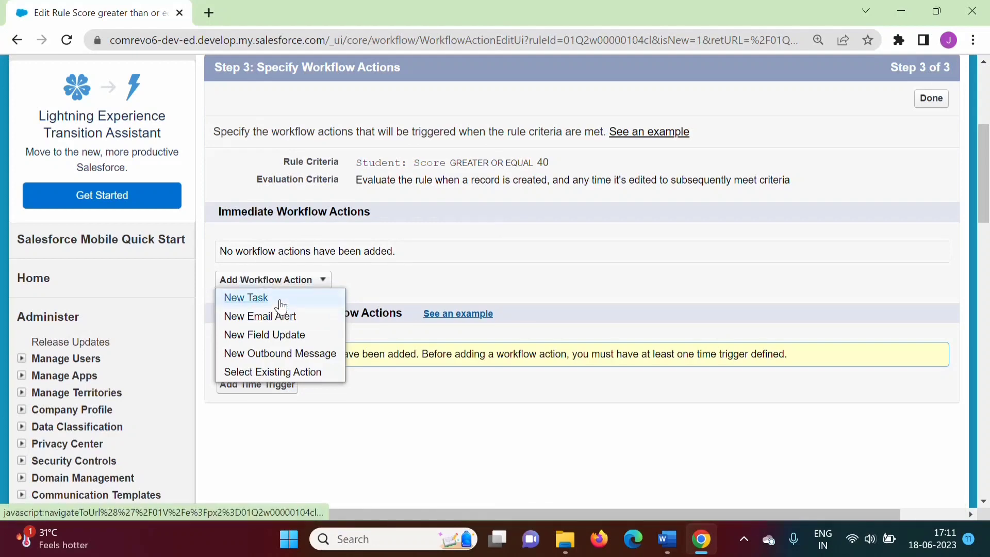
{"action": "left_click", "coordinate": [767, 249]}
{"action": "scroll", "coordinate": [987, 201], "scroll_direction": "up", "scroll_amount": 5}
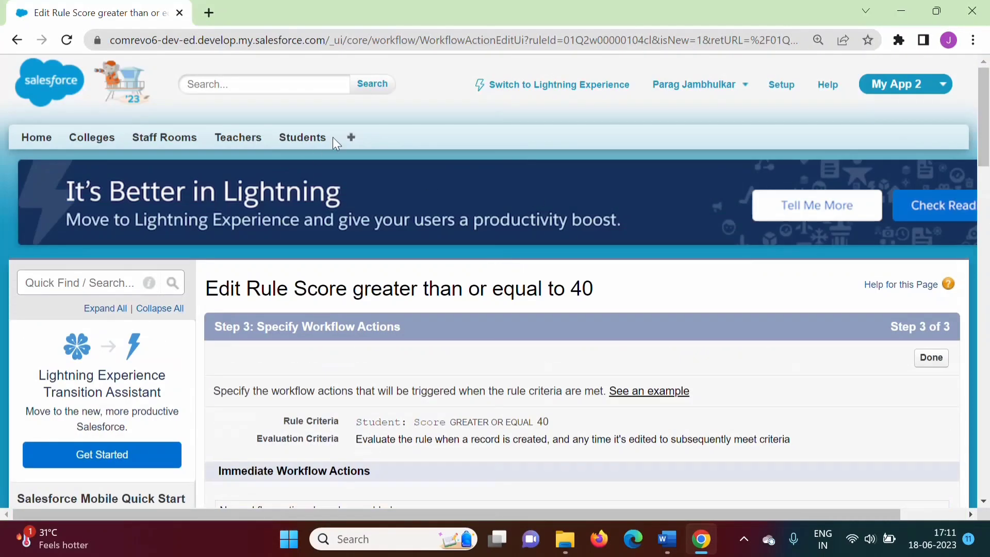
{"action": "left_click", "coordinate": [305, 142]}
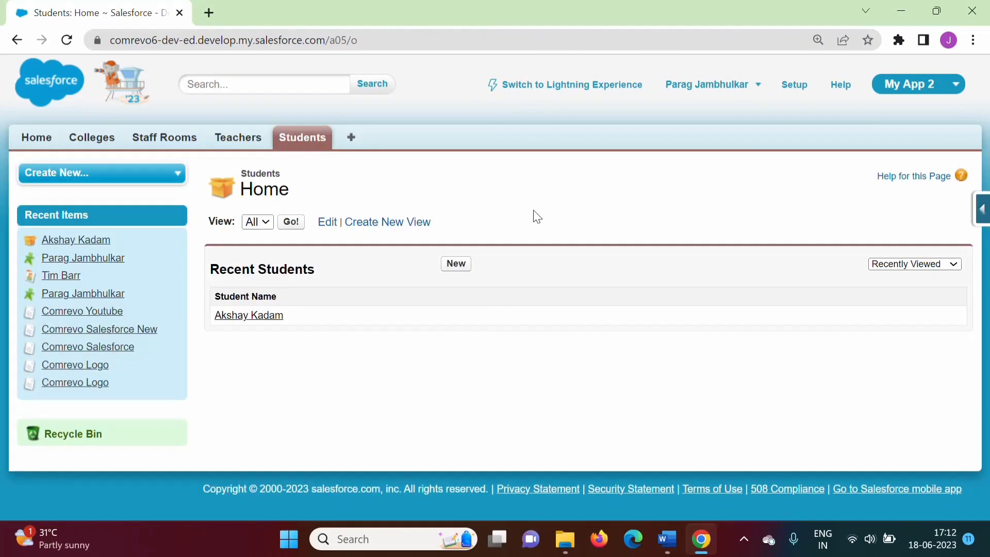
Open the Student custom object definition from the Students tab's quick menu and highlight its Object Definition Detail heading
{"action": "left_click", "coordinate": [981, 211]}
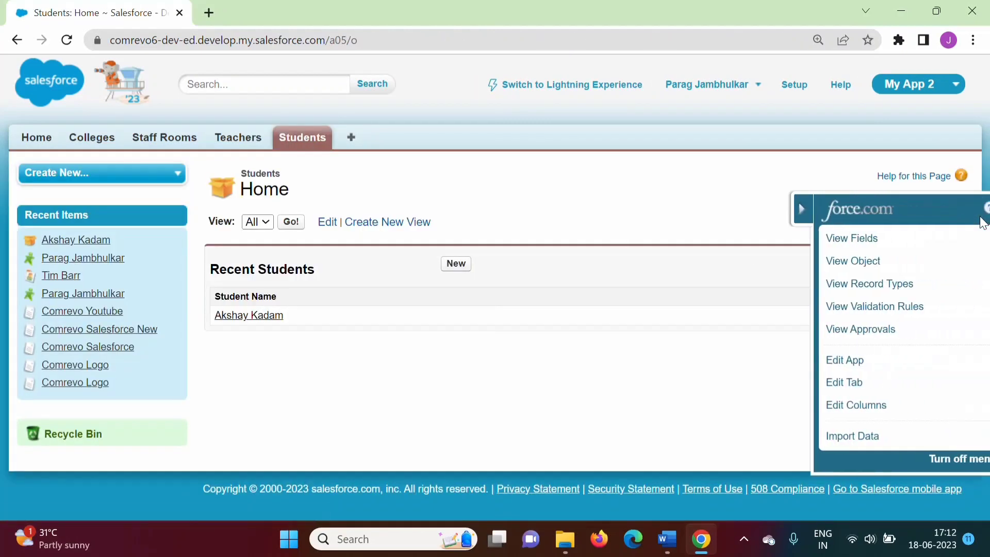
{"action": "left_click", "coordinate": [836, 266]}
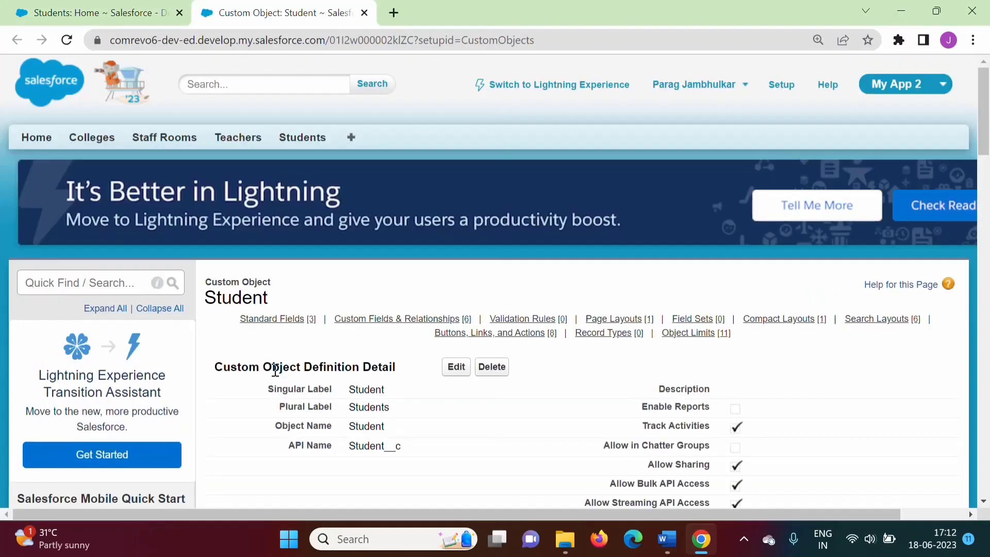
{"action": "left_click_drag", "start_coordinate": [263, 366], "coordinate": [402, 382]}
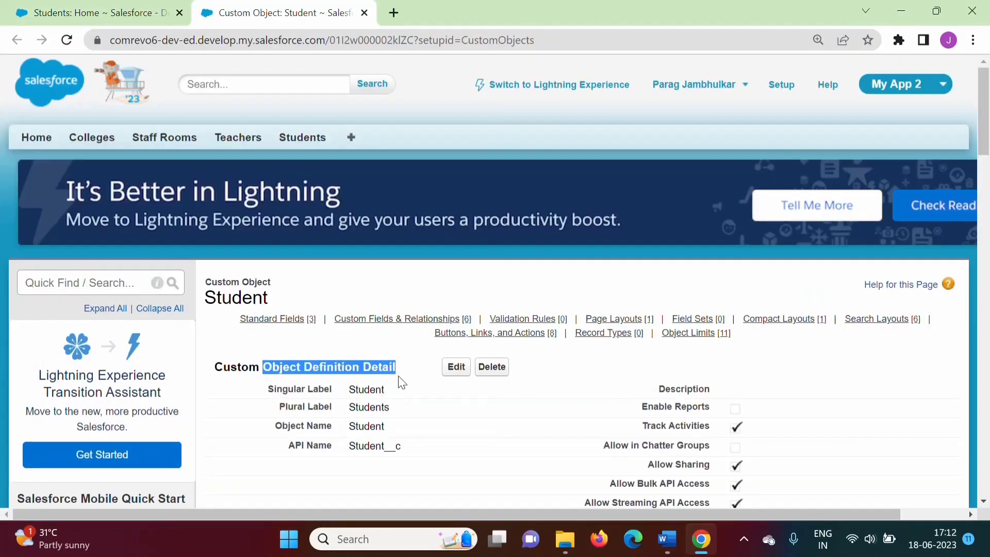
{"action": "scroll", "coordinate": [656, 288], "scroll_direction": "down", "scroll_amount": 3}
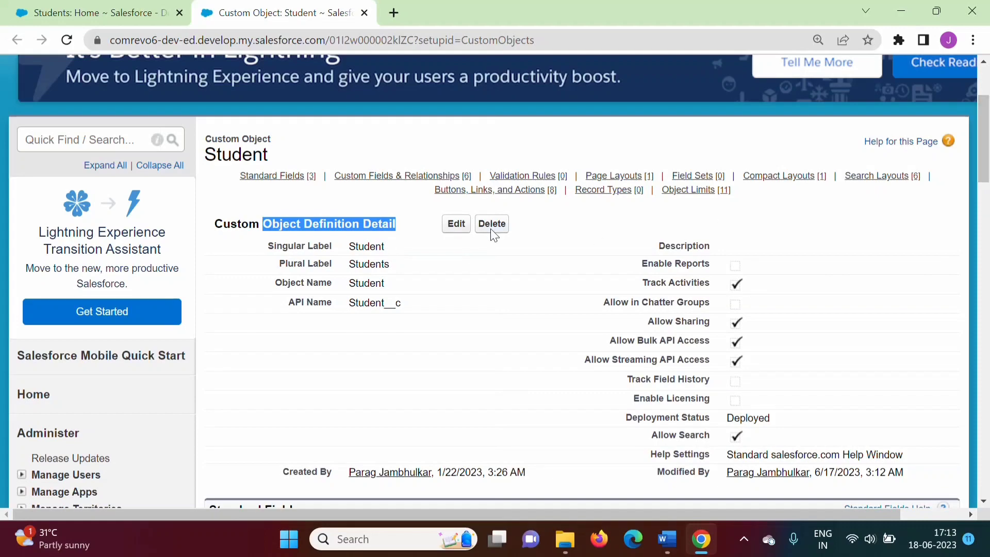
Open the Student object for editing, scroll through its settings, and save it unchanged
{"action": "left_click", "coordinate": [455, 225]}
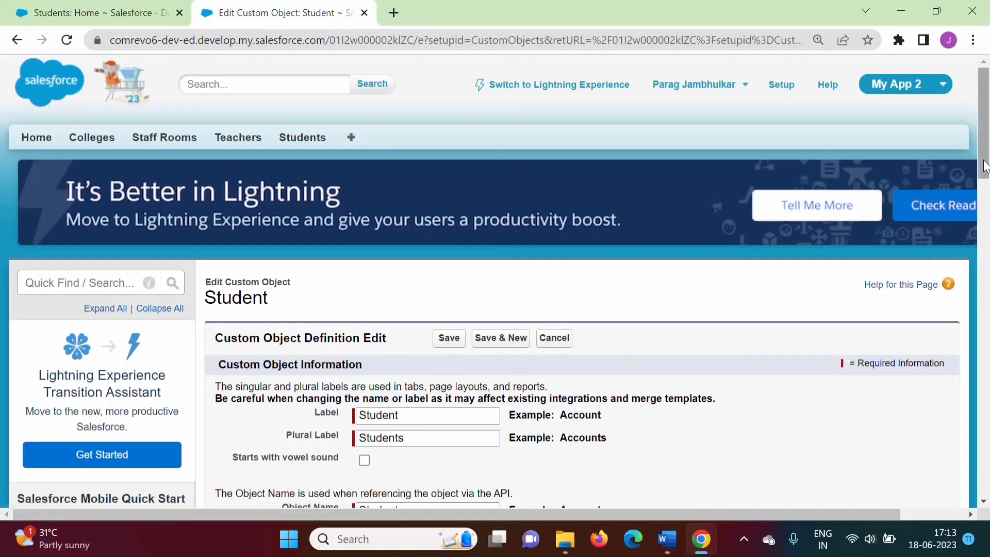
{"action": "left_click_drag", "start_coordinate": [984, 165], "coordinate": [984, 296]}
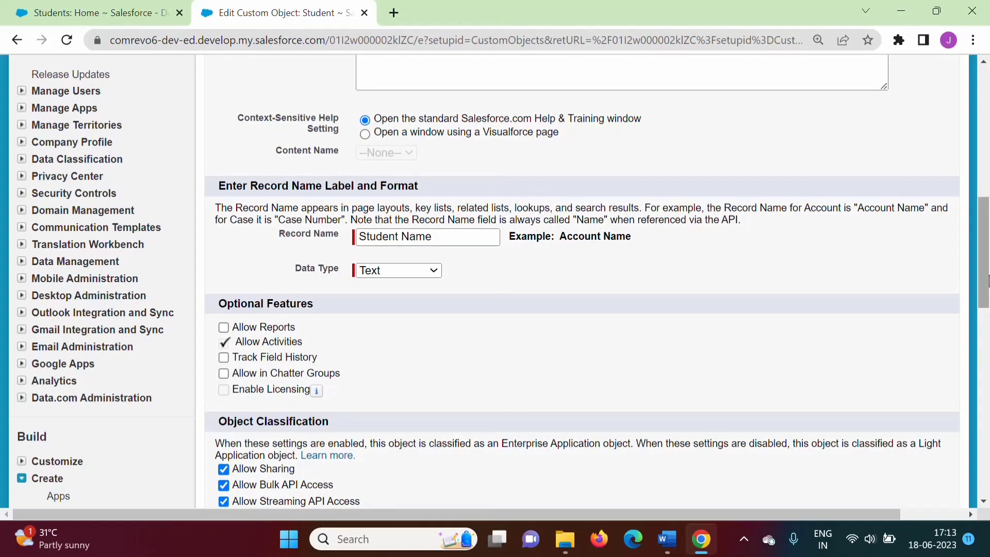
{"action": "left_click_drag", "start_coordinate": [985, 268], "coordinate": [987, 155]}
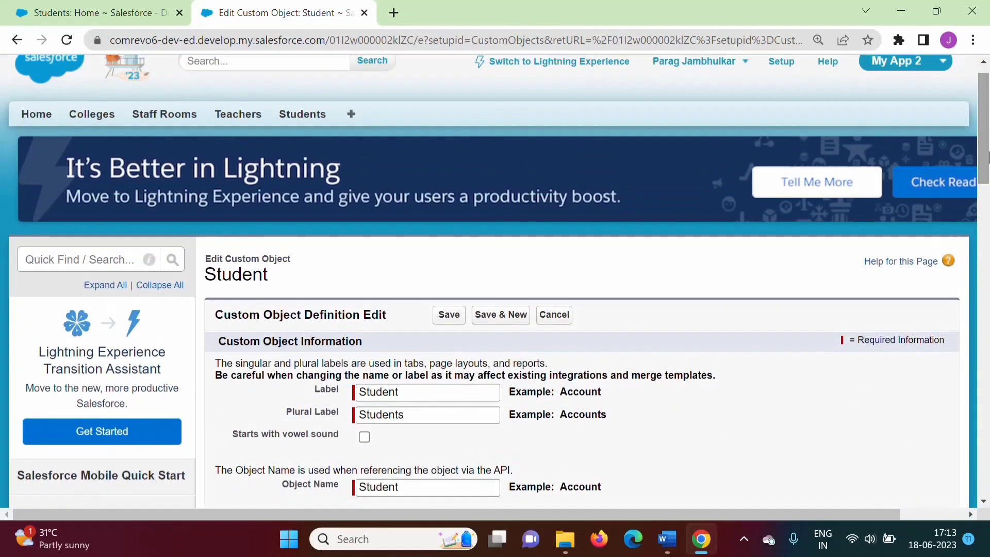
{"action": "left_click", "coordinate": [443, 315]}
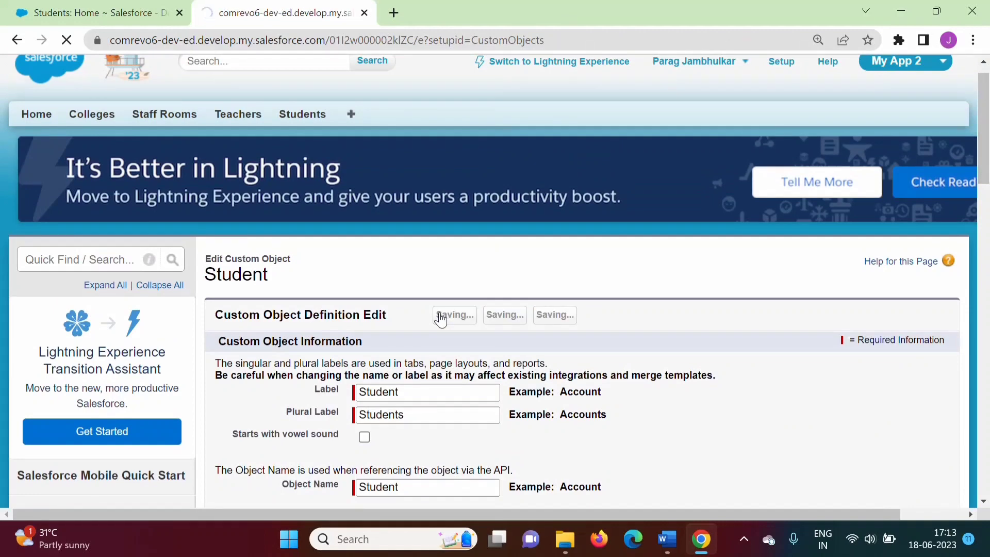
{"action": "scroll", "coordinate": [681, 267], "scroll_direction": "down", "scroll_amount": 2}
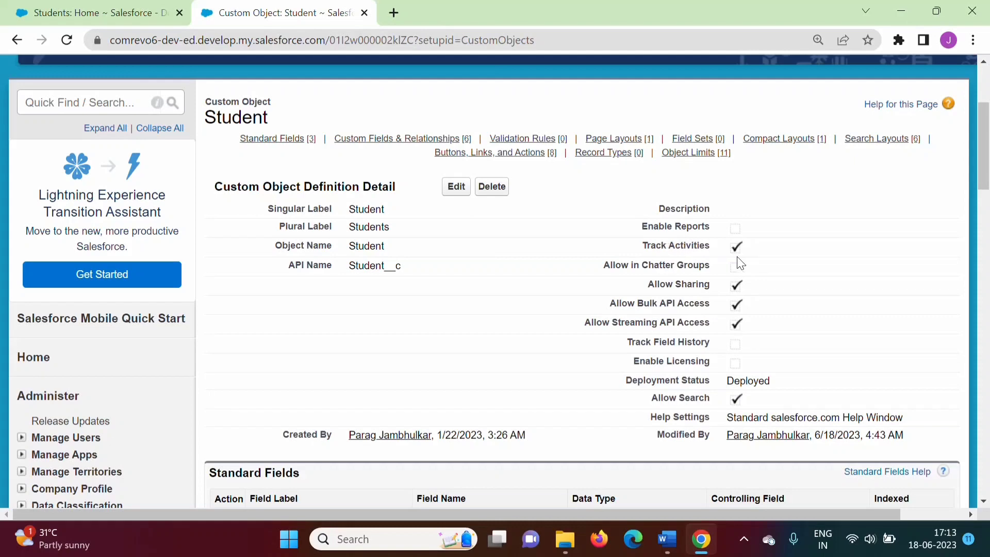
{"action": "left_click_drag", "start_coordinate": [986, 181], "coordinate": [982, 145]}
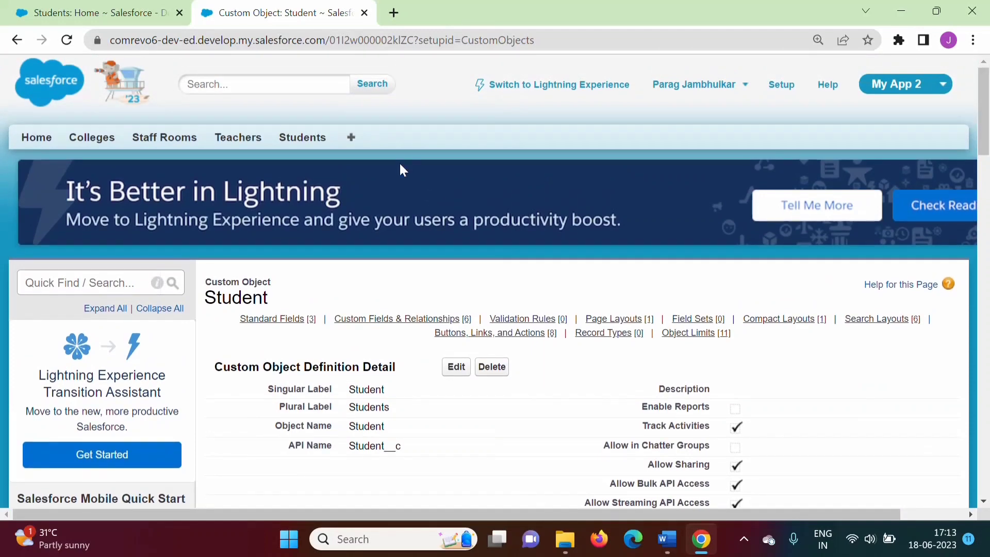
Go to Setup, search for workflow, open Workflow Rules, and continue past the introduction page
{"action": "left_click", "coordinate": [781, 91]}
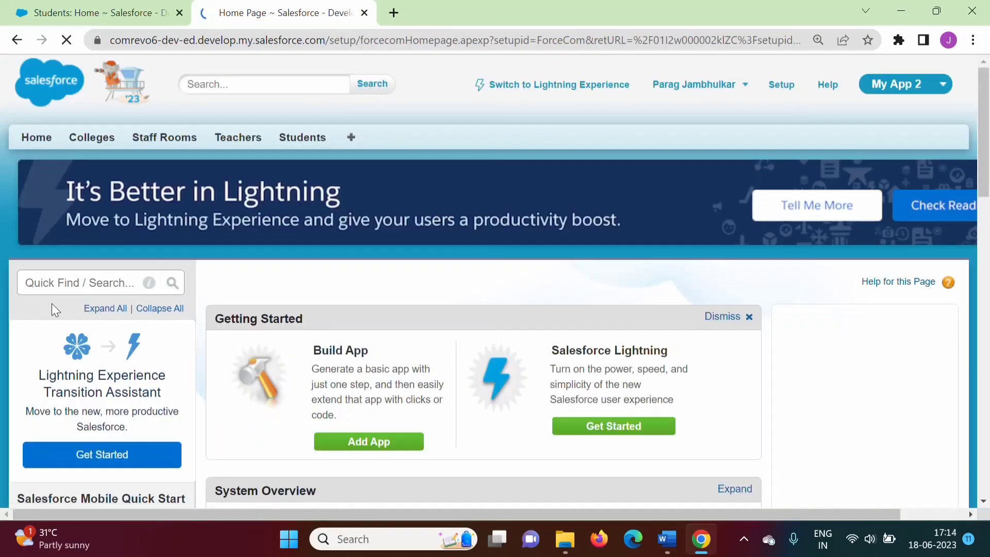
{"action": "type", "text": "workflow"}
{"action": "left_click", "coordinate": [111, 415]}
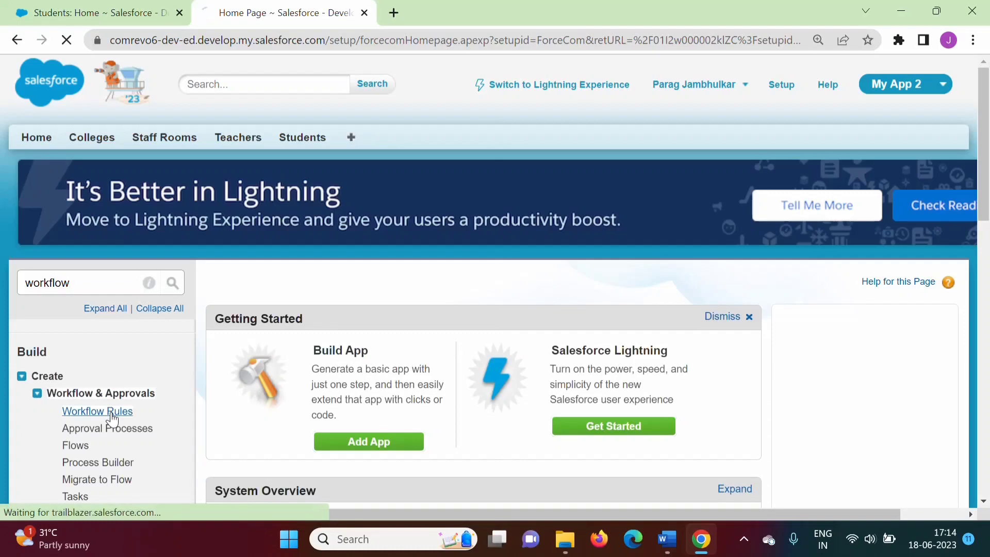
{"action": "scroll", "coordinate": [987, 133], "scroll_direction": "down", "scroll_amount": 7}
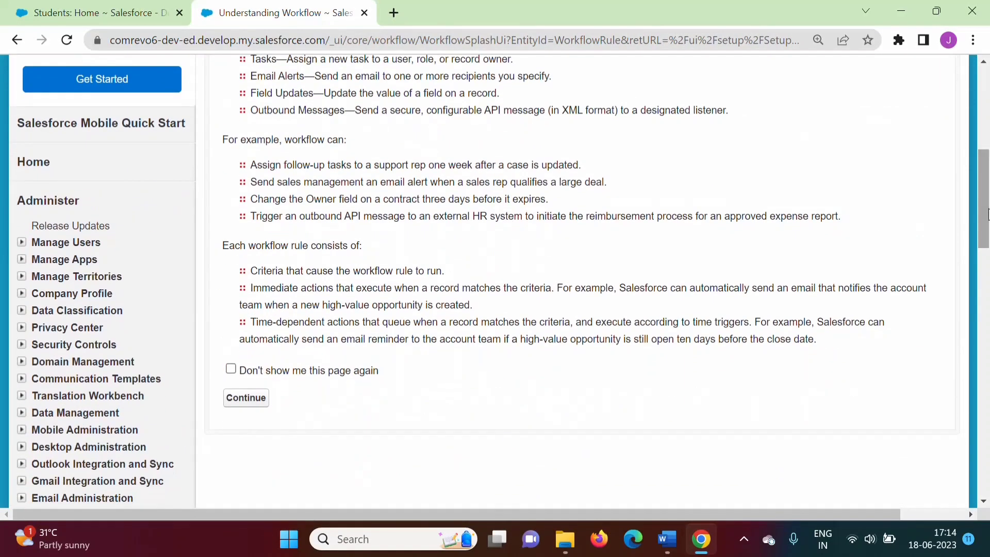
{"action": "left_click", "coordinate": [260, 400]}
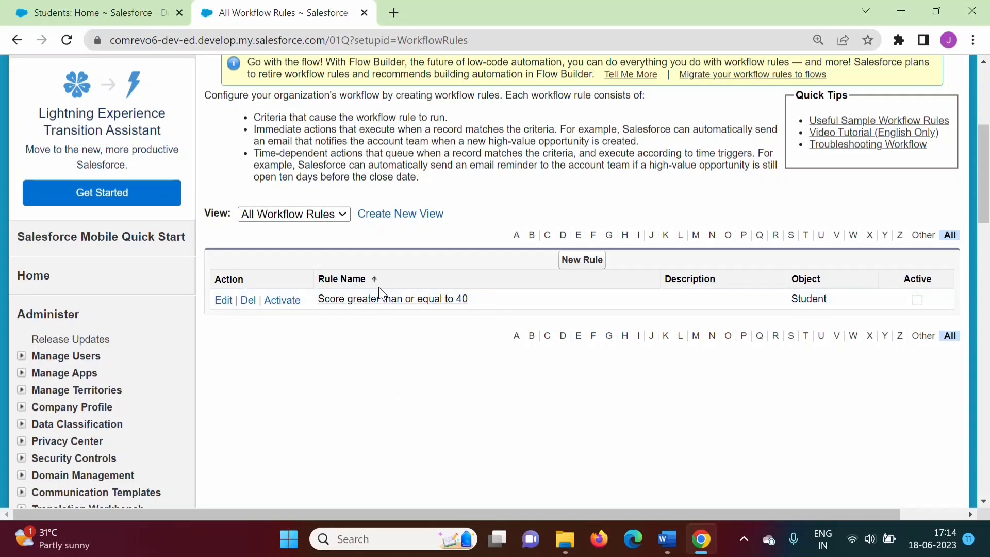
Open the Score greater than or equal to 40 rule for editing, review its criteria, and save it
{"action": "left_click", "coordinate": [223, 301]}
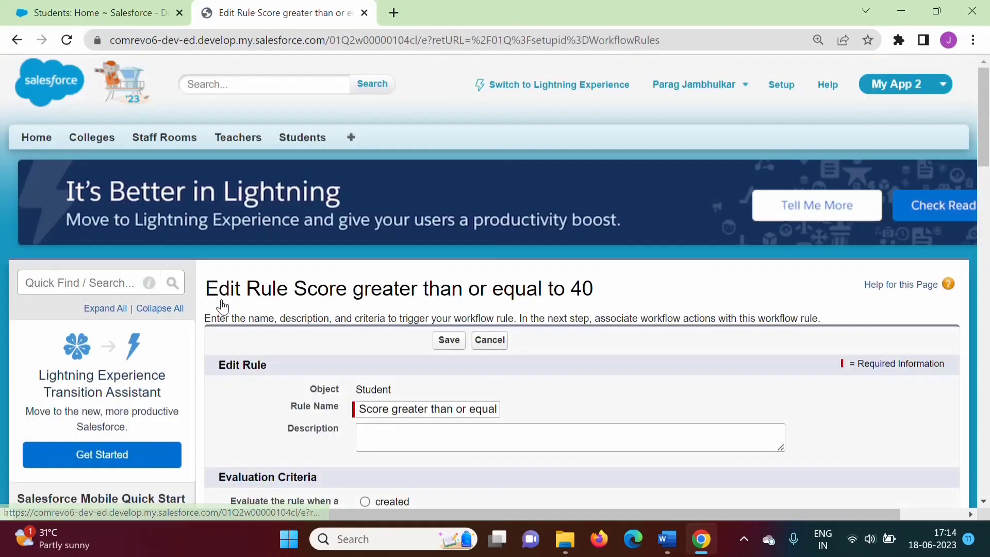
{"action": "scroll", "coordinate": [986, 108], "scroll_direction": "down", "scroll_amount": 4}
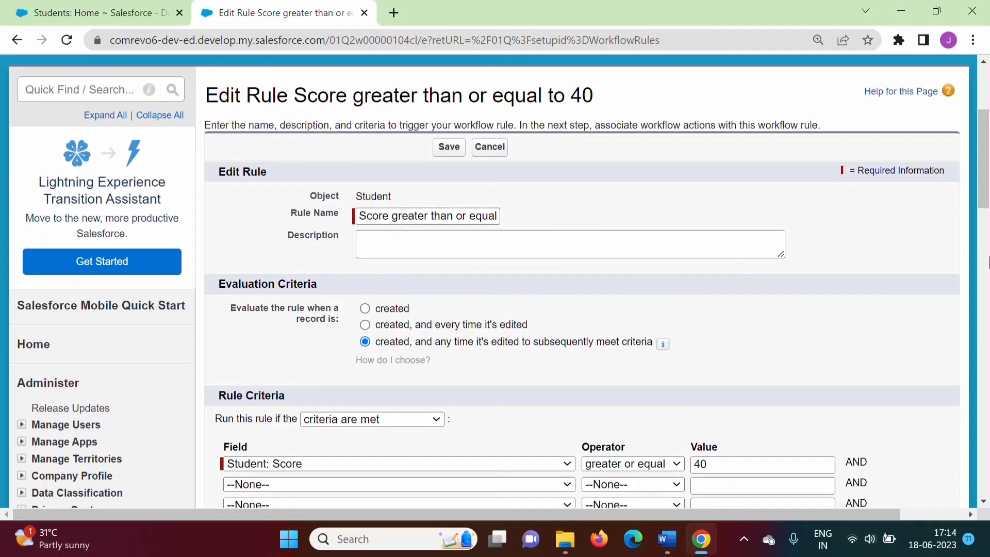
{"action": "left_click", "coordinate": [988, 262]}
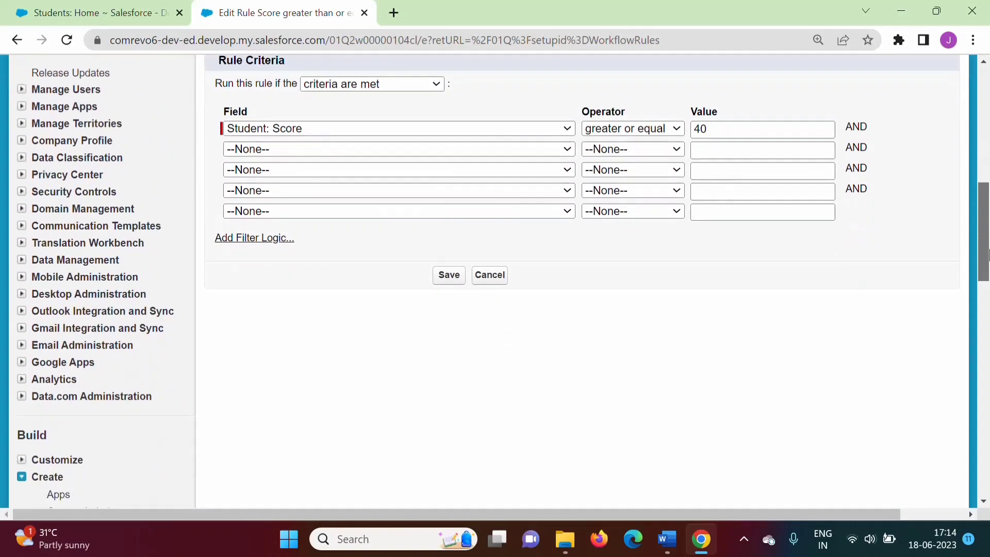
{"action": "scroll", "coordinate": [492, 355], "scroll_direction": "up", "scroll_amount": 2}
{"action": "left_click", "coordinate": [448, 369]}
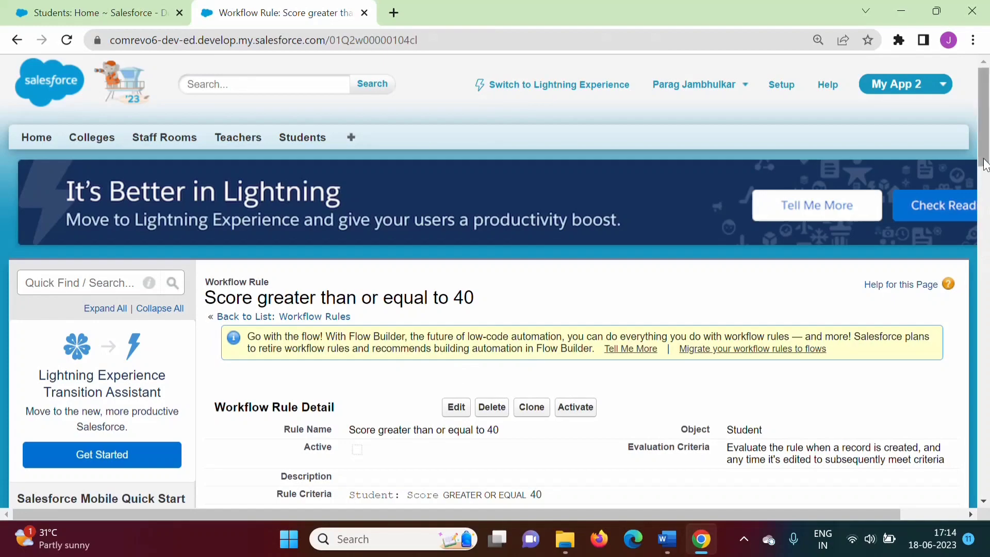
{"action": "left_click_drag", "start_coordinate": [983, 157], "coordinate": [983, 260]}
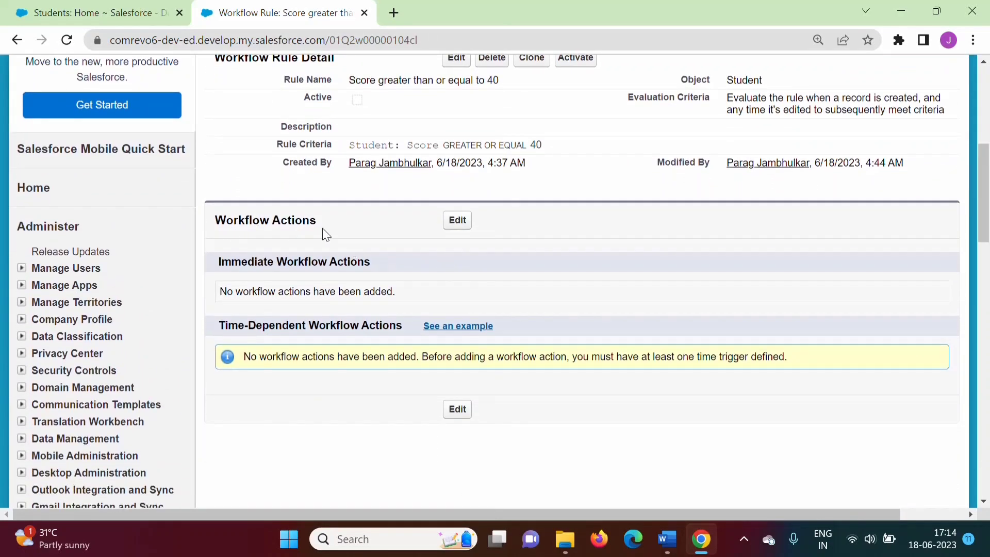
Edit the rule's workflow actions and start adding a new Task as an immediate workflow action
{"action": "left_click", "coordinate": [458, 226]}
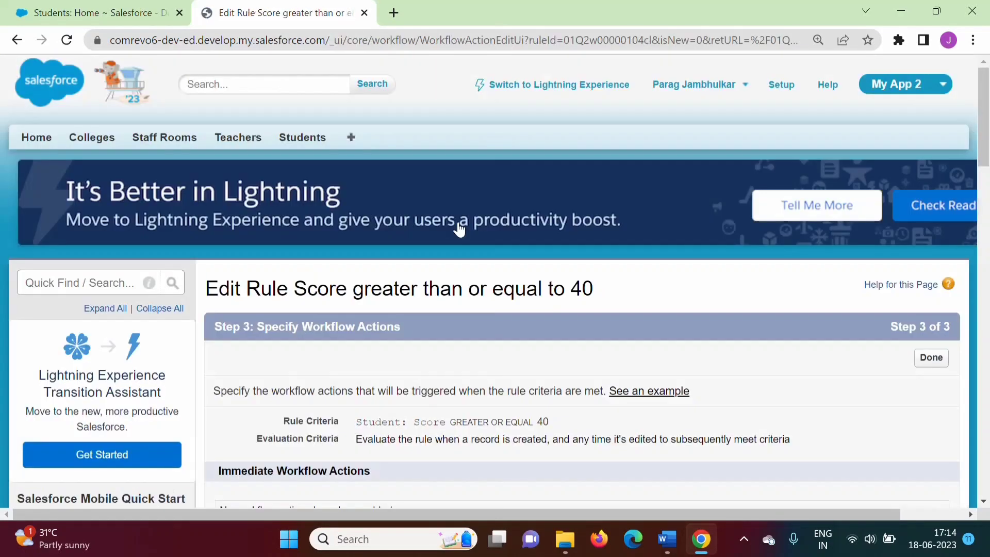
{"action": "left_click_drag", "start_coordinate": [986, 119], "coordinate": [984, 175]}
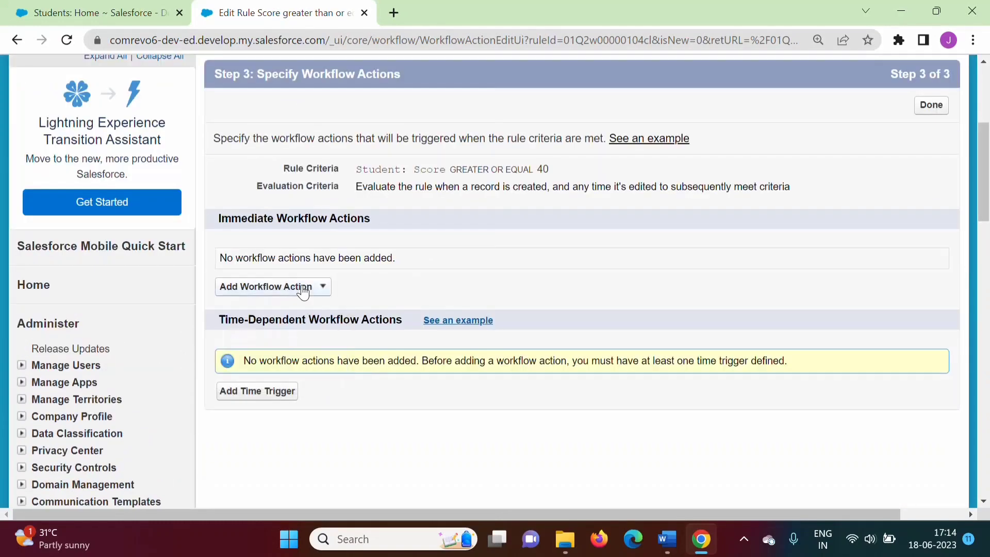
{"action": "left_click", "coordinate": [305, 287]}
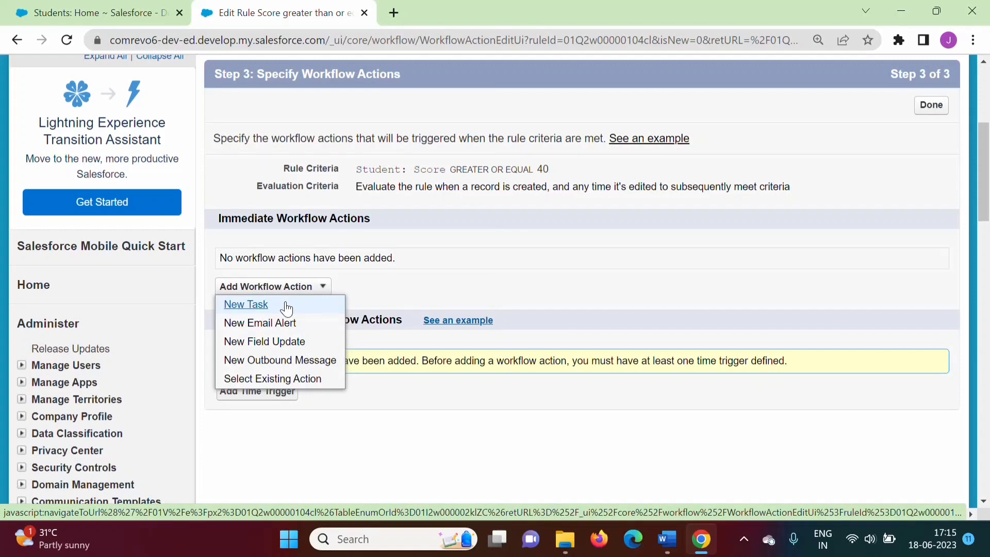
{"action": "left_click", "coordinate": [246, 304]}
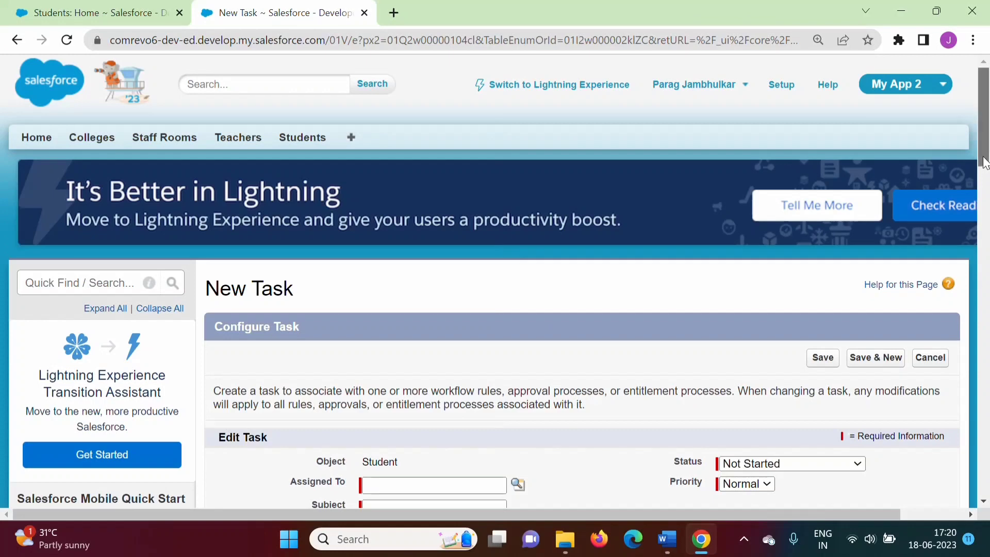
Assign the new task to Test3 User3 using the user lookup
{"action": "scroll", "coordinate": [981, 161], "scroll_direction": "down", "scroll_amount": 3}
{"action": "left_click", "coordinate": [423, 330]}
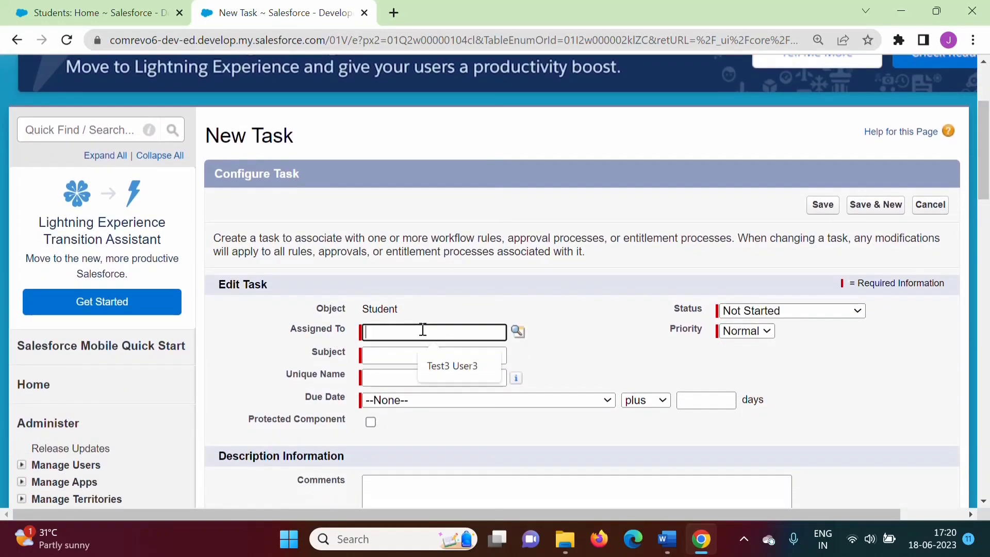
{"action": "left_click", "coordinate": [518, 331]}
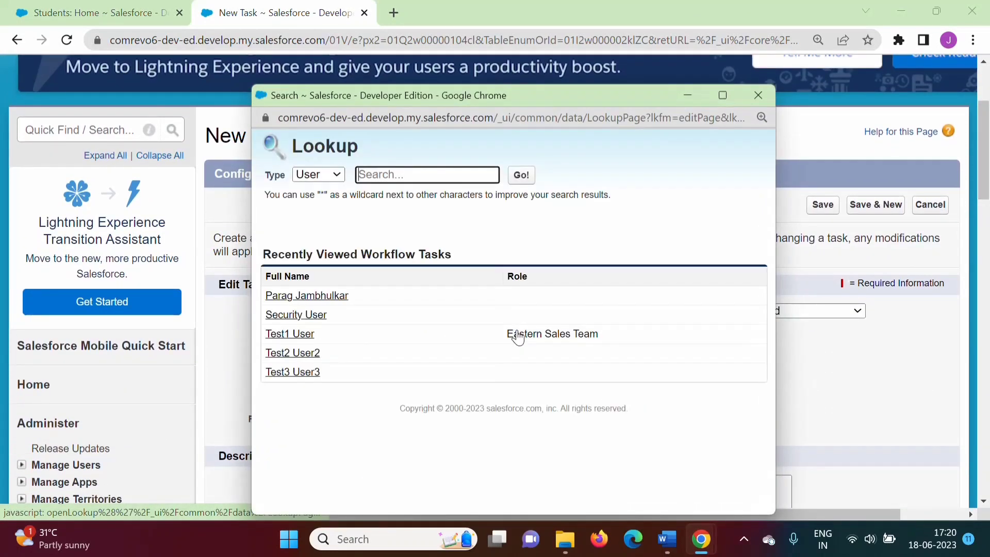
{"action": "left_click", "coordinate": [303, 373]}
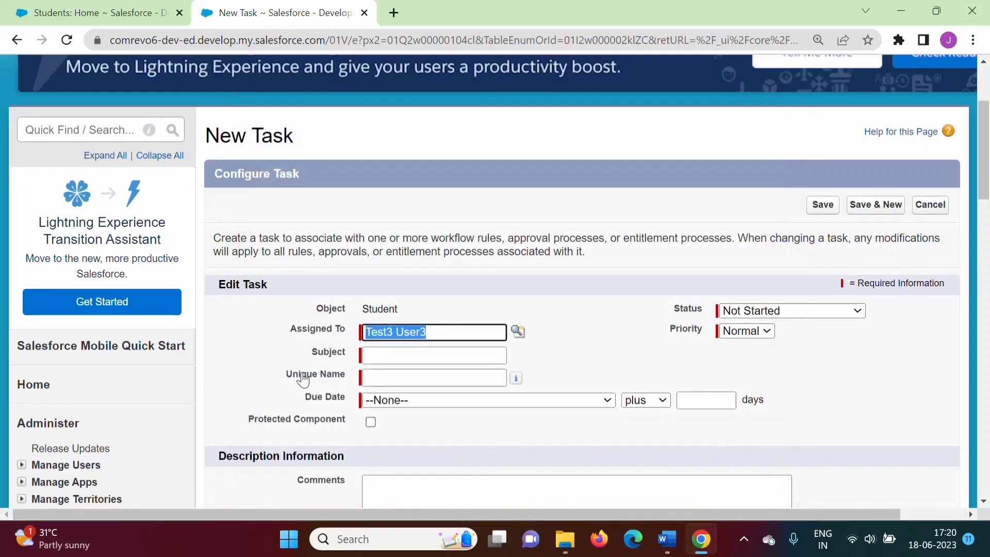
Set the task subject to Review Student Score and let the unique name fill in
{"action": "left_click", "coordinate": [382, 354]}
{"action": "type", "text": "Revi"}
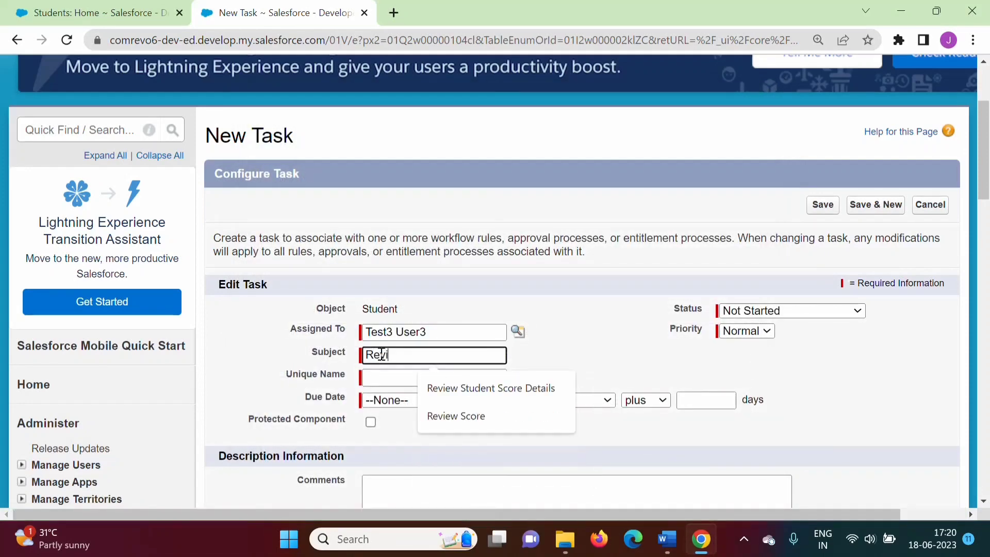
{"action": "type", "text": "ew Student Score"}
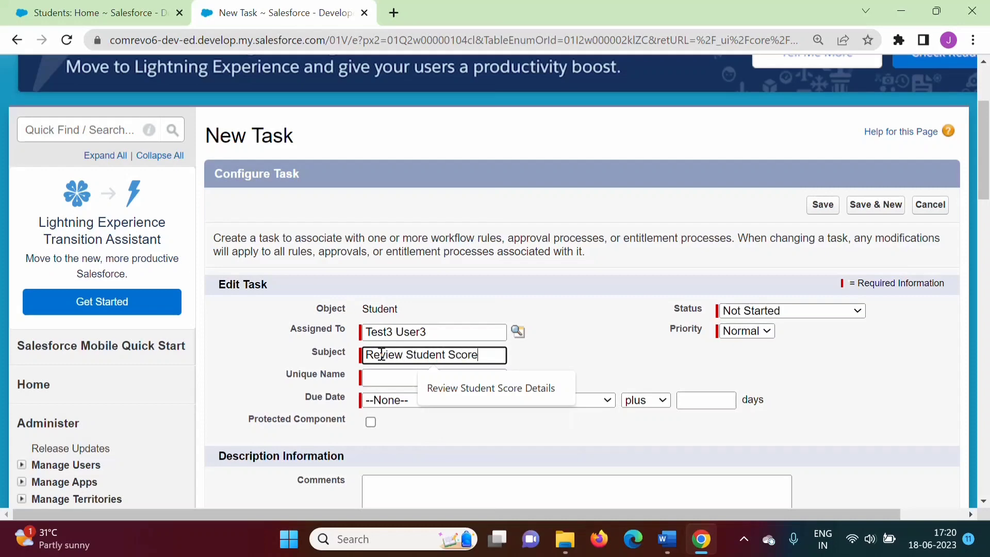
{"action": "left_click", "coordinate": [590, 347]}
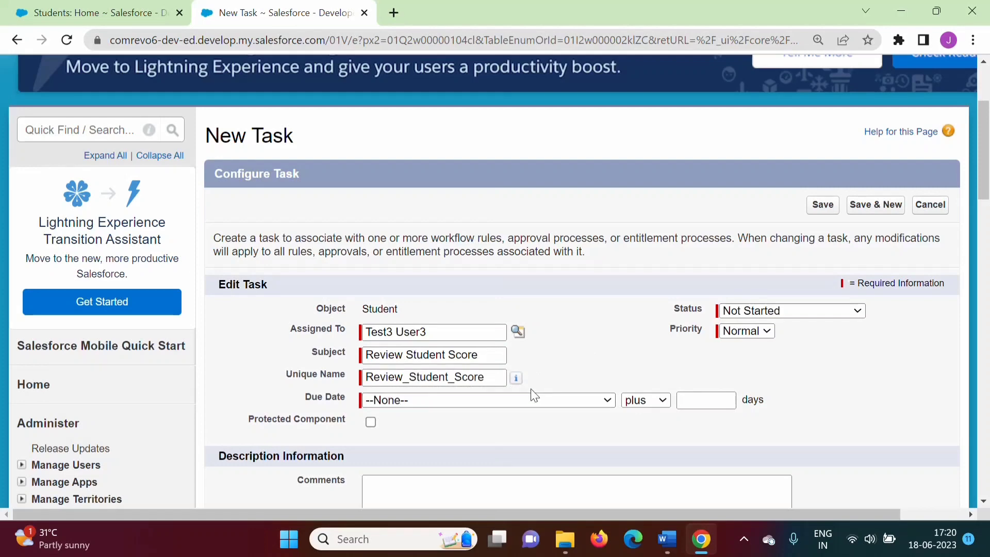
Set the task due date to Rule Trigger Date plus 2 days and save the task
{"action": "left_click", "coordinate": [469, 400]}
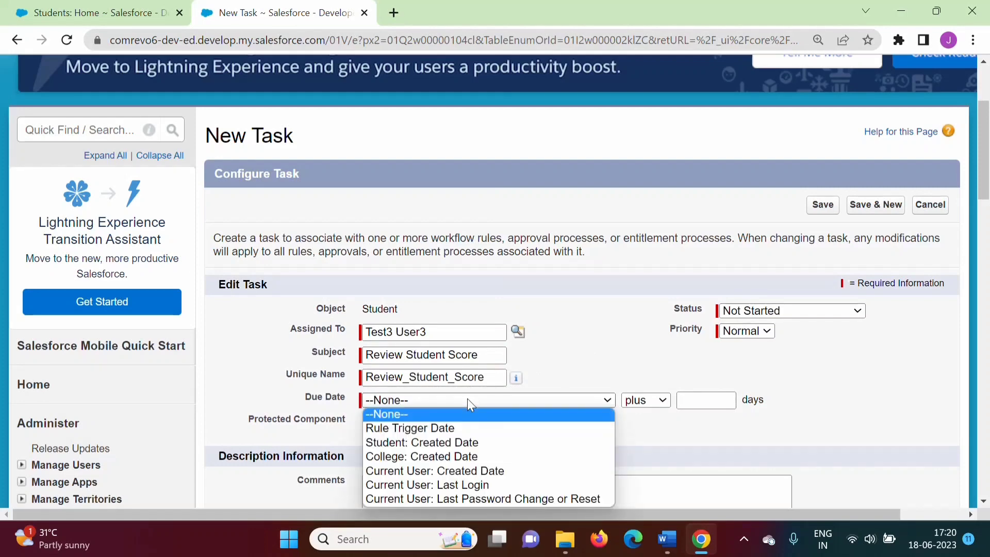
{"action": "left_click", "coordinate": [446, 429]}
{"action": "left_click", "coordinate": [714, 401]}
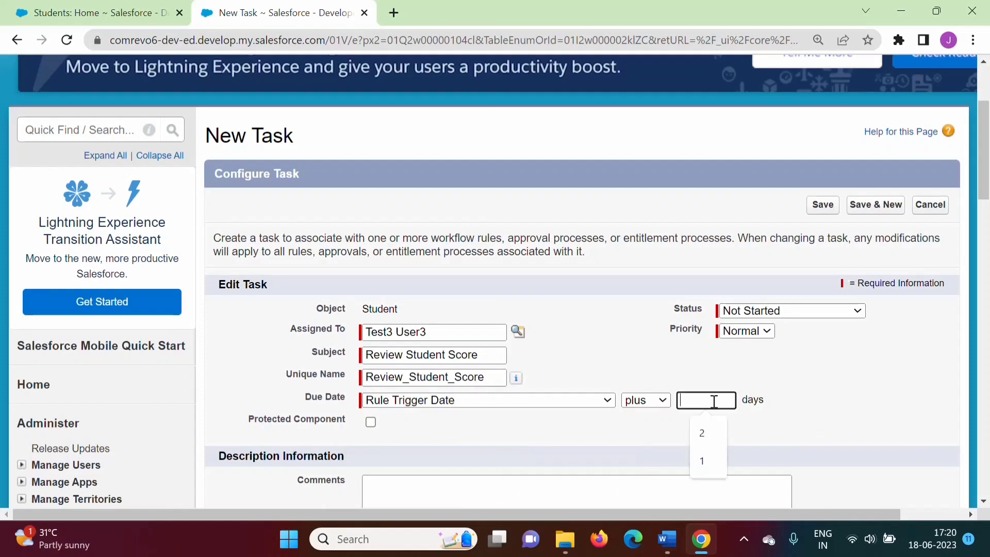
{"action": "type", "text": "2"}
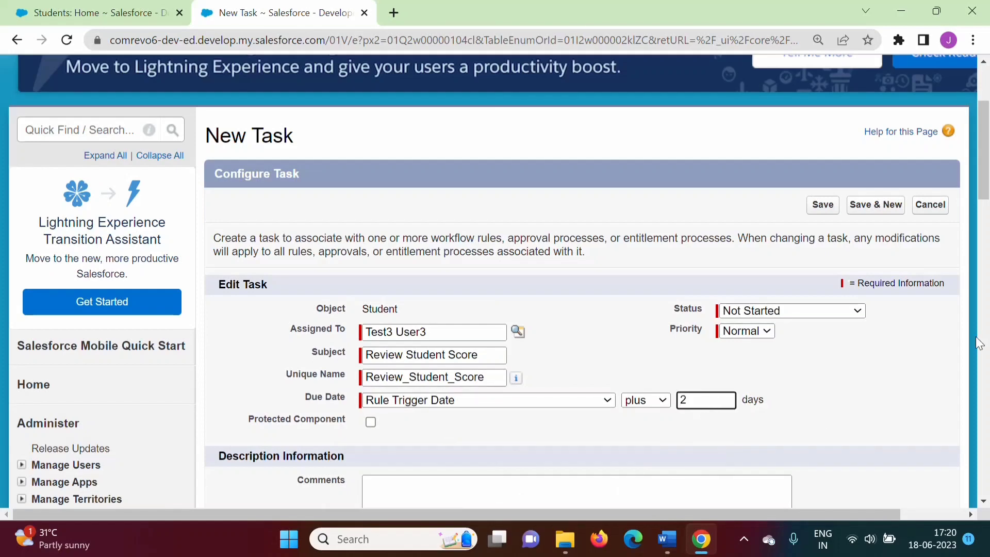
{"action": "left_click_drag", "start_coordinate": [983, 185], "coordinate": [986, 219]}
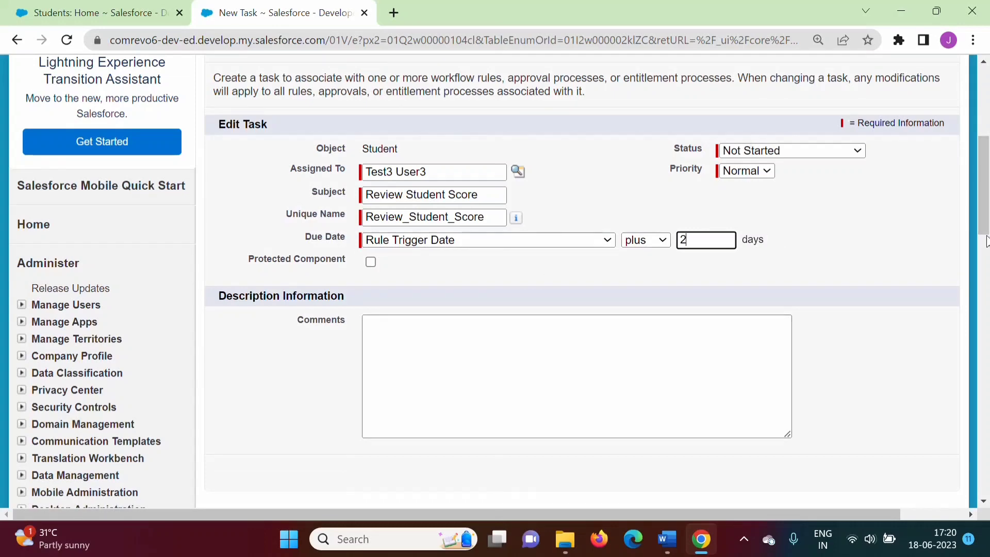
{"action": "left_click_drag", "start_coordinate": [985, 220], "coordinate": [985, 199]}
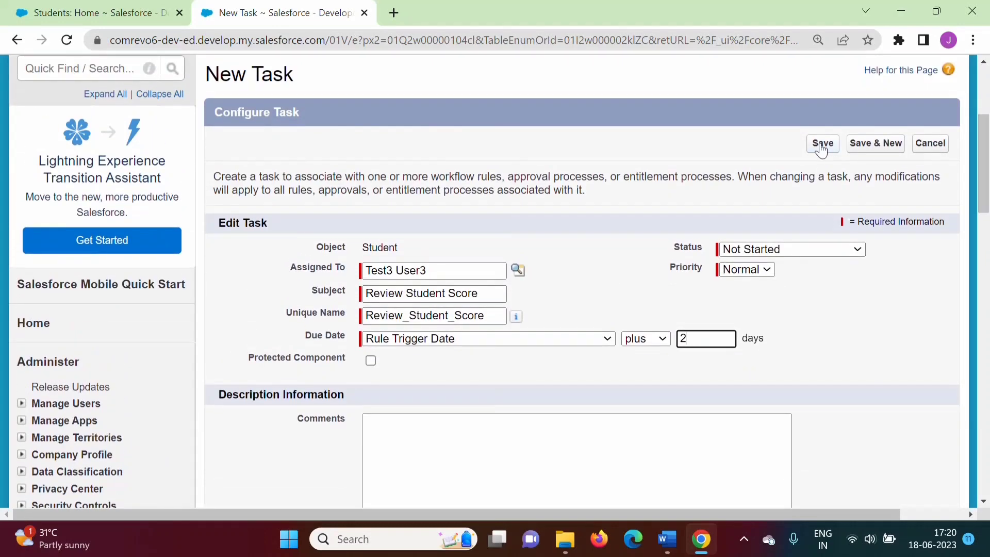
{"action": "left_click", "coordinate": [822, 146]}
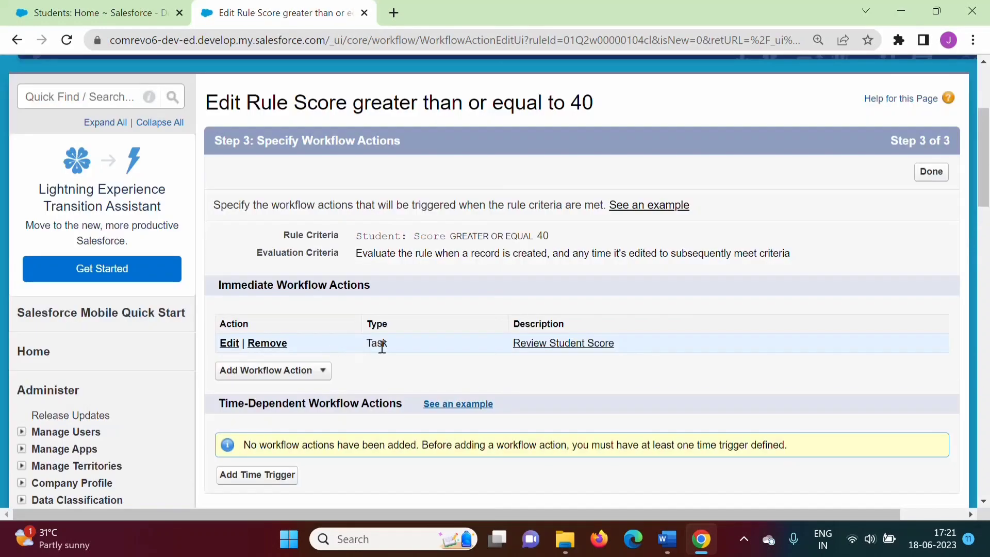
Start adding a New Email Alert as another immediate workflow action for the rule
{"action": "left_click_drag", "start_coordinate": [364, 343], "coordinate": [392, 346]}
{"action": "left_click", "coordinate": [322, 370]}
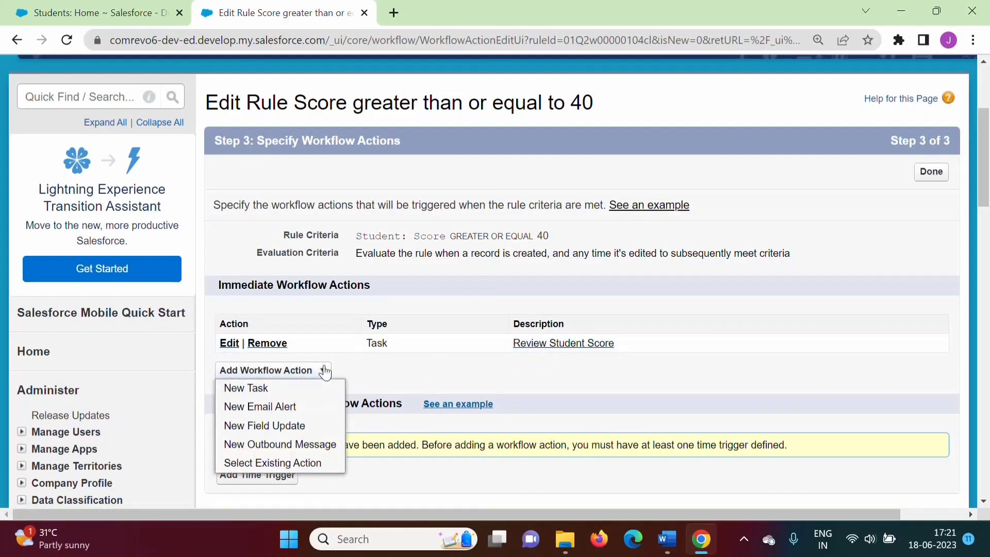
{"action": "left_click", "coordinate": [281, 413]}
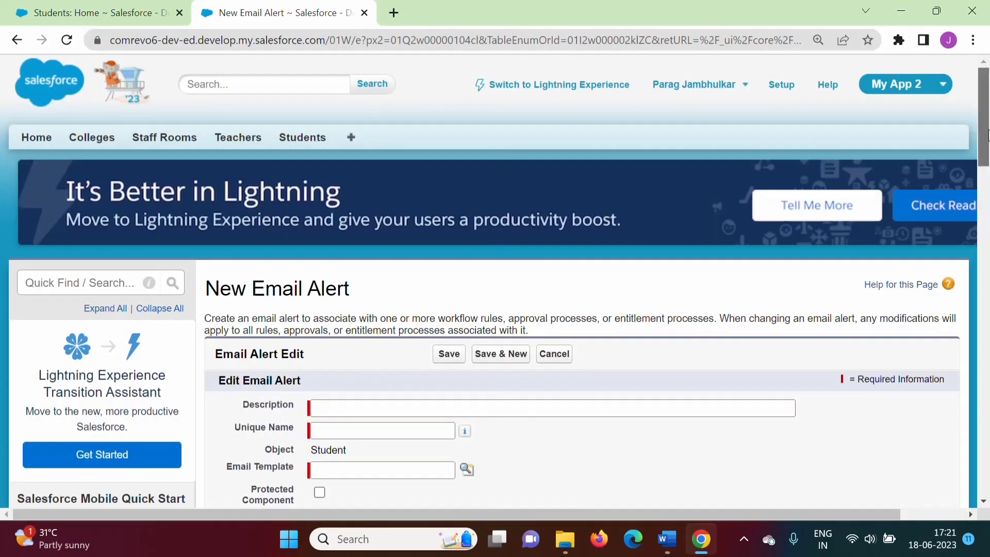
Enter Email Alert Test as the email alert's description and Email_Alert_Test as its unique name
{"action": "scroll", "coordinate": [277, 413], "scroll_direction": "down", "scroll_amount": 4}
{"action": "left_click", "coordinate": [338, 175]}
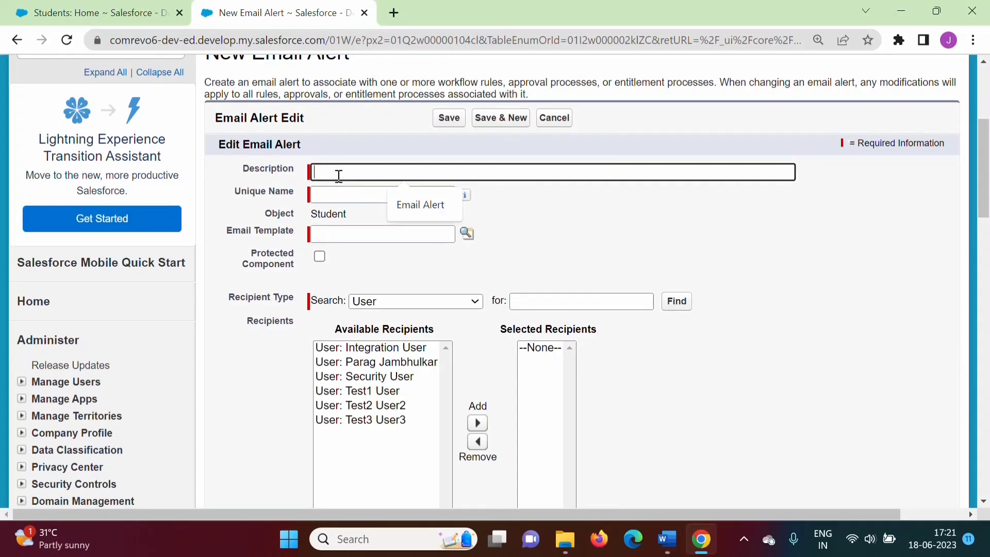
{"action": "left_click", "coordinate": [414, 205]}
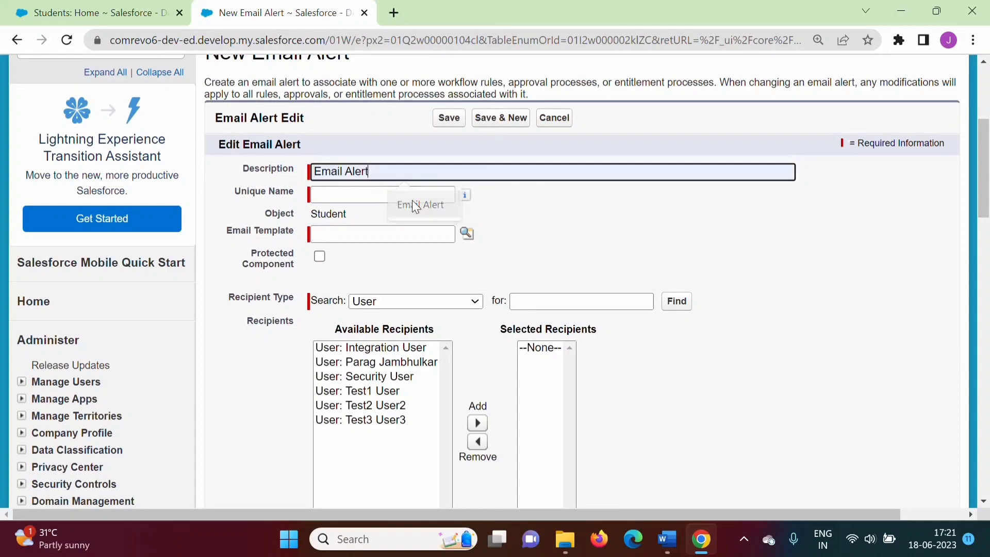
{"action": "left_click", "coordinate": [355, 195]}
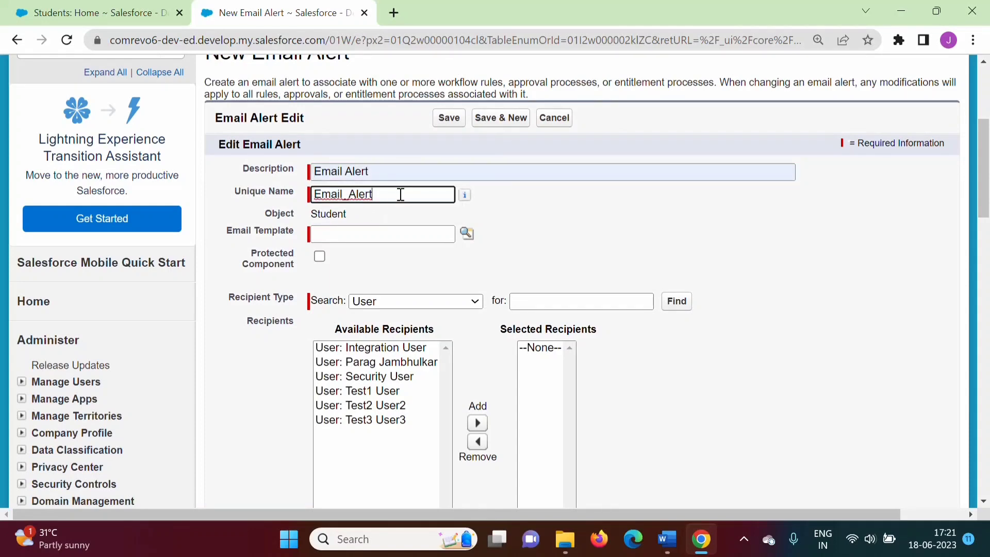
{"action": "left_click", "coordinate": [381, 171]}
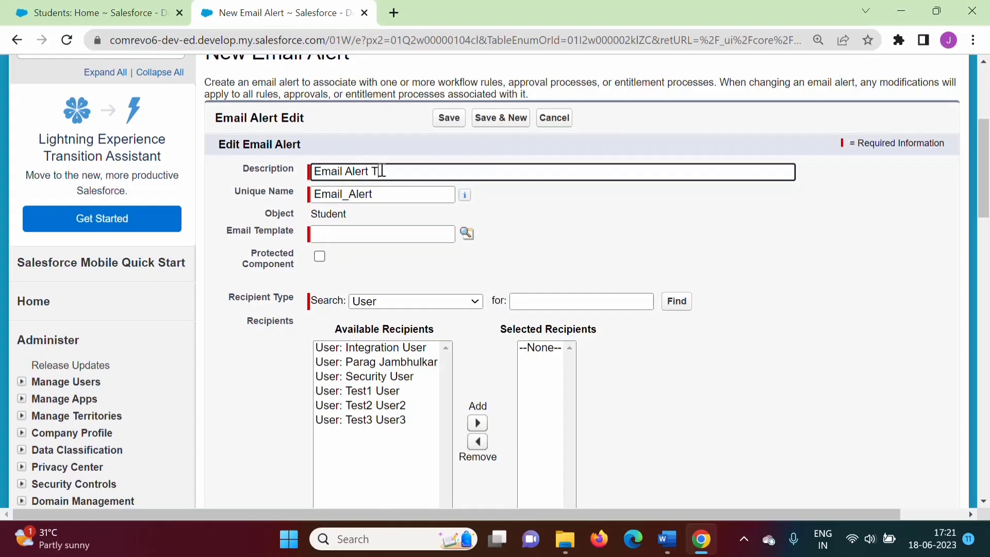
{"action": "type", "text": "Test"}
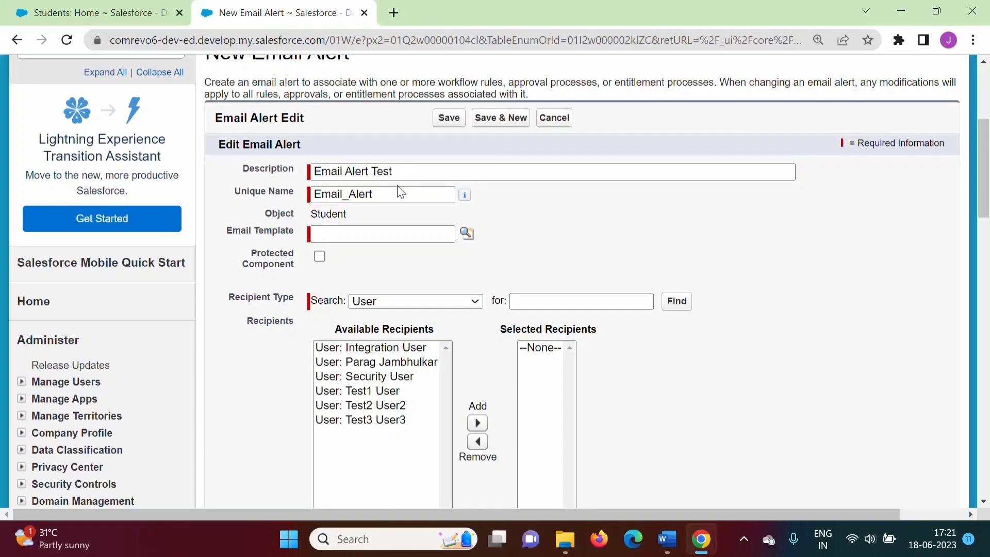
{"action": "left_click", "coordinate": [398, 191]}
{"action": "type", "text": "_"}
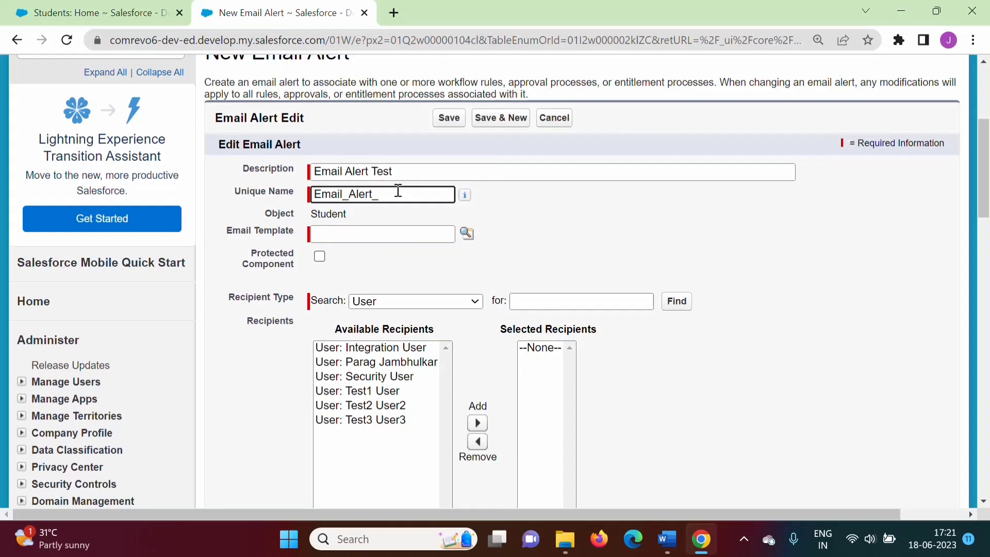
{"action": "type", "text": "Test"}
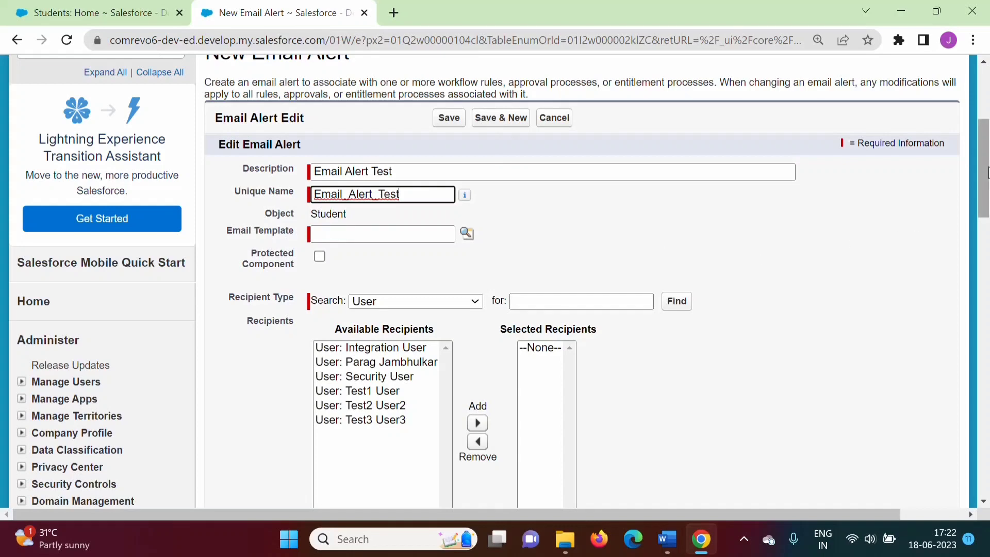
Open Classic Email Templates through Quick Find and switch to the My Email Templates folder
{"action": "scroll", "coordinate": [984, 170], "scroll_direction": "up", "scroll_amount": 5}
{"action": "left_click", "coordinate": [89, 282]}
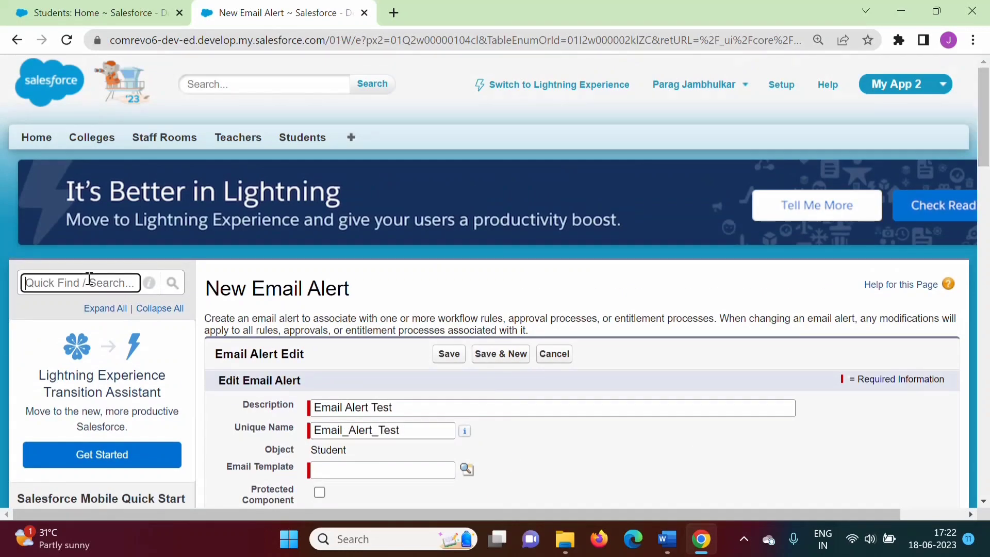
{"action": "type", "text": "email"}
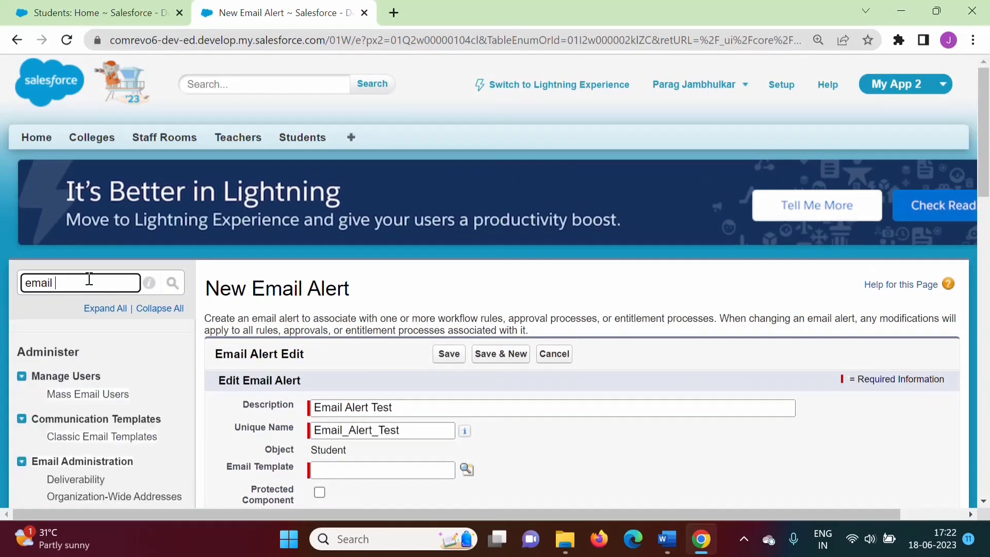
{"action": "type", "text": " template"}
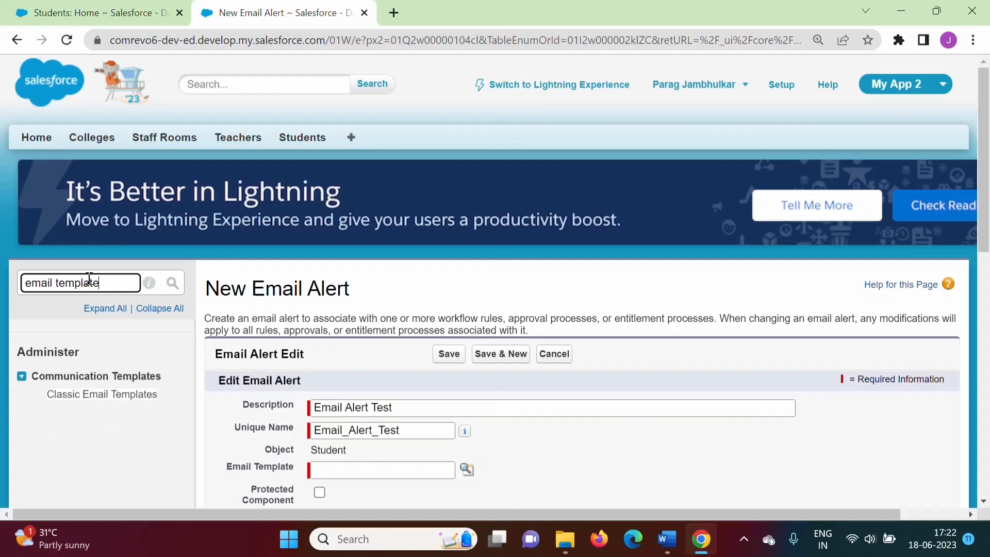
{"action": "left_click", "coordinate": [103, 397]}
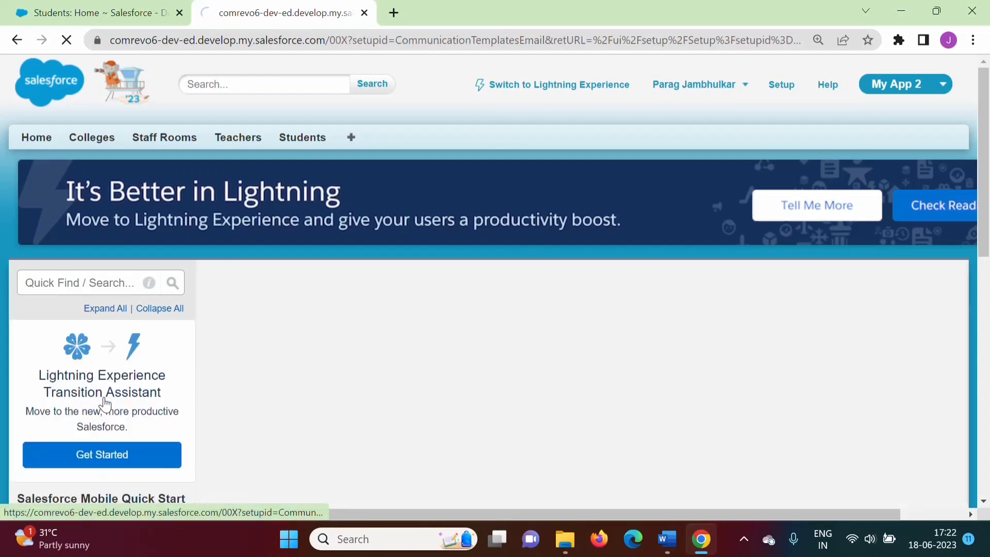
{"action": "scroll", "coordinate": [988, 116], "scroll_direction": "down", "scroll_amount": 3}
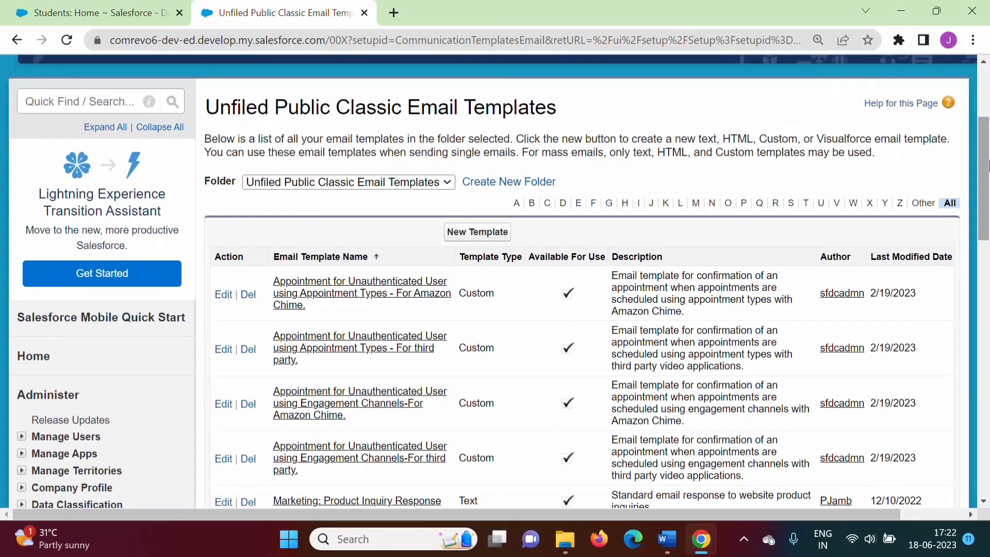
{"action": "left_click", "coordinate": [347, 182]}
{"action": "left_click", "coordinate": [337, 226]}
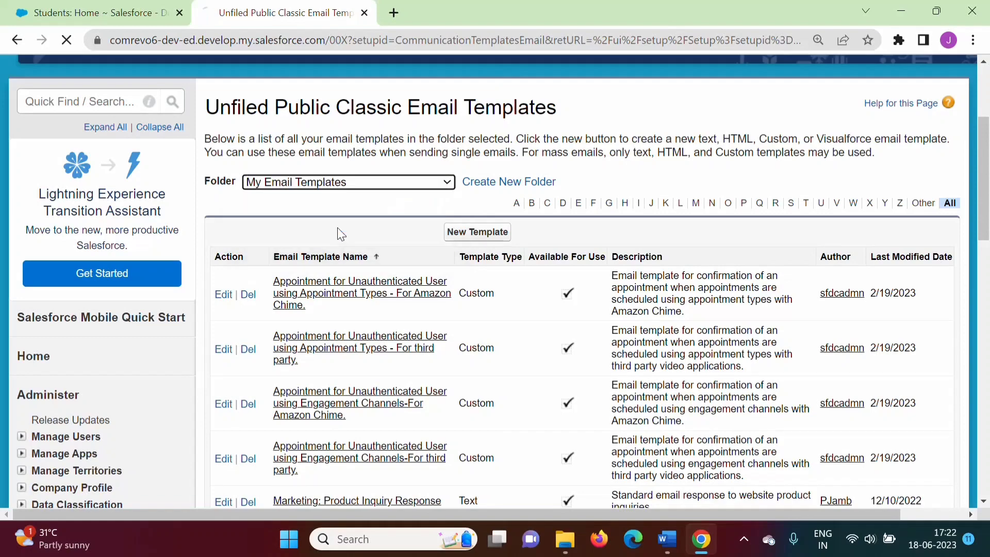
{"action": "scroll", "coordinate": [988, 206], "scroll_direction": "down", "scroll_amount": 3}
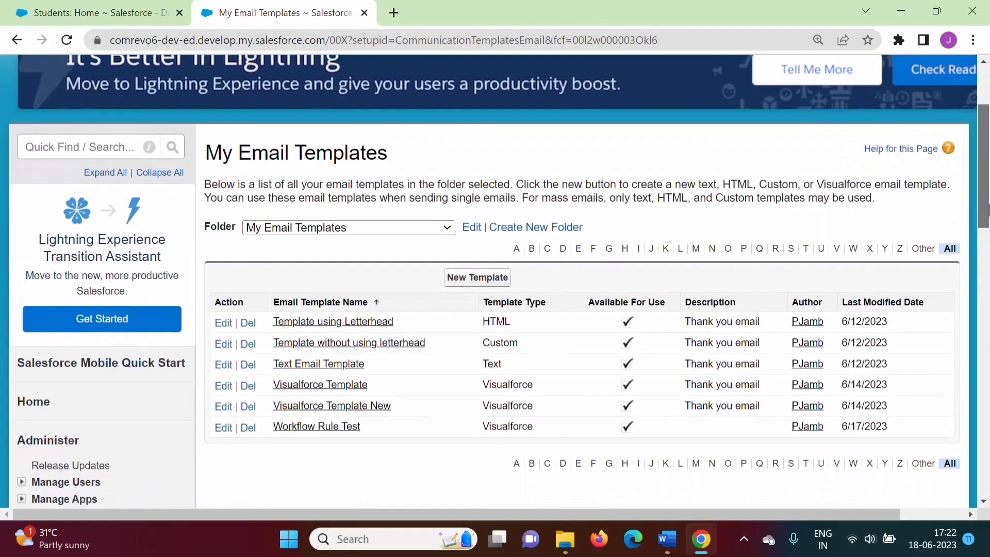
{"action": "scroll", "coordinate": [988, 225], "scroll_direction": "up", "scroll_amount": 1}
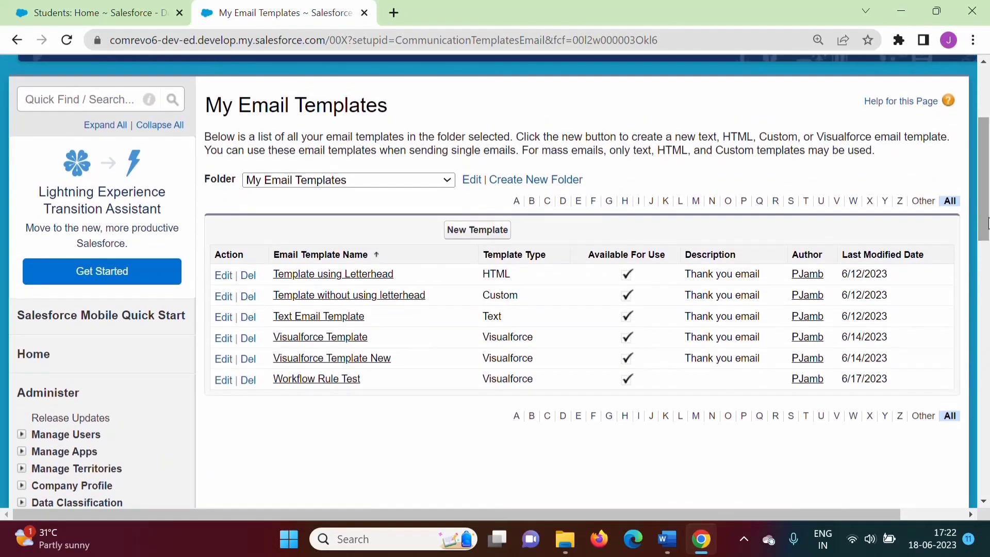
Start a new Visualforce email template
{"action": "left_click", "coordinate": [488, 231]}
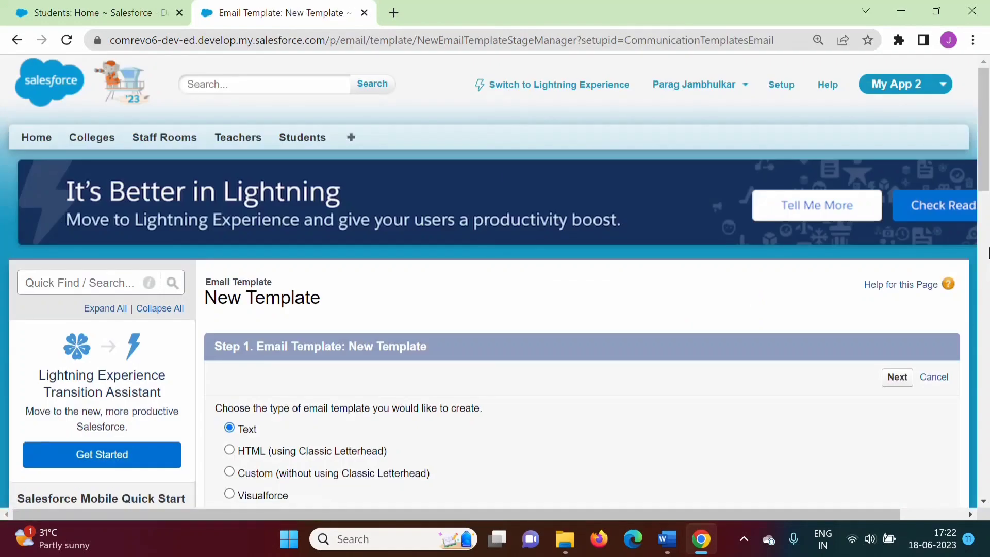
{"action": "scroll", "coordinate": [982, 176], "scroll_direction": "down", "scroll_amount": 3}
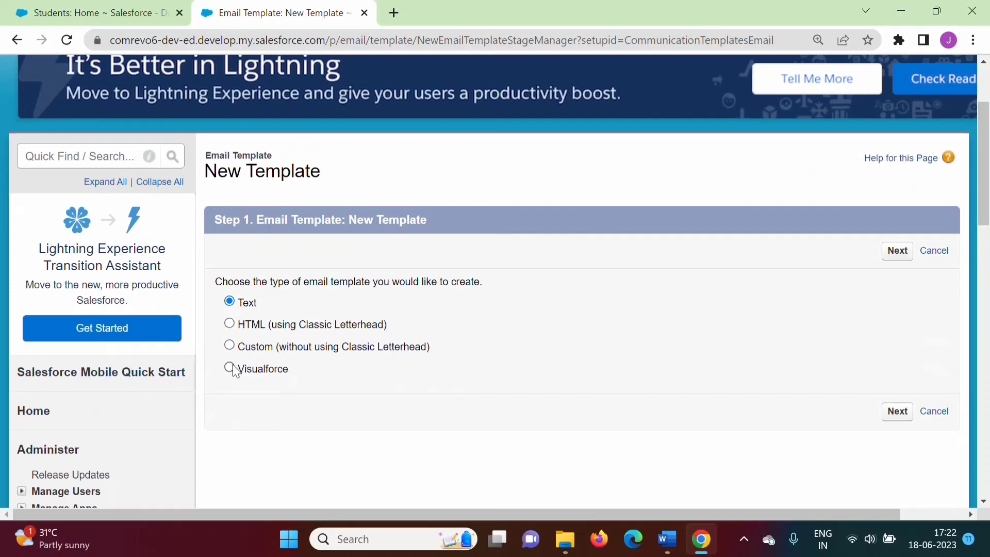
{"action": "left_click", "coordinate": [901, 414]}
Mark the template Available For Use and name it Test for Workflow Rule, letting the unique name fill in
{"action": "scroll", "coordinate": [364, 233], "scroll_direction": "down", "scroll_amount": 5}
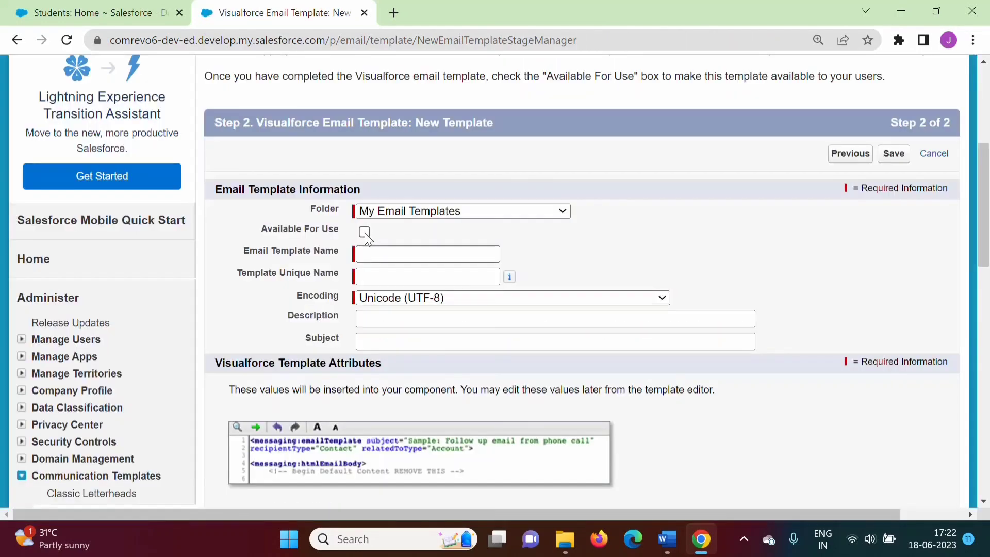
{"action": "left_click", "coordinate": [364, 232]}
{"action": "left_click", "coordinate": [391, 254]}
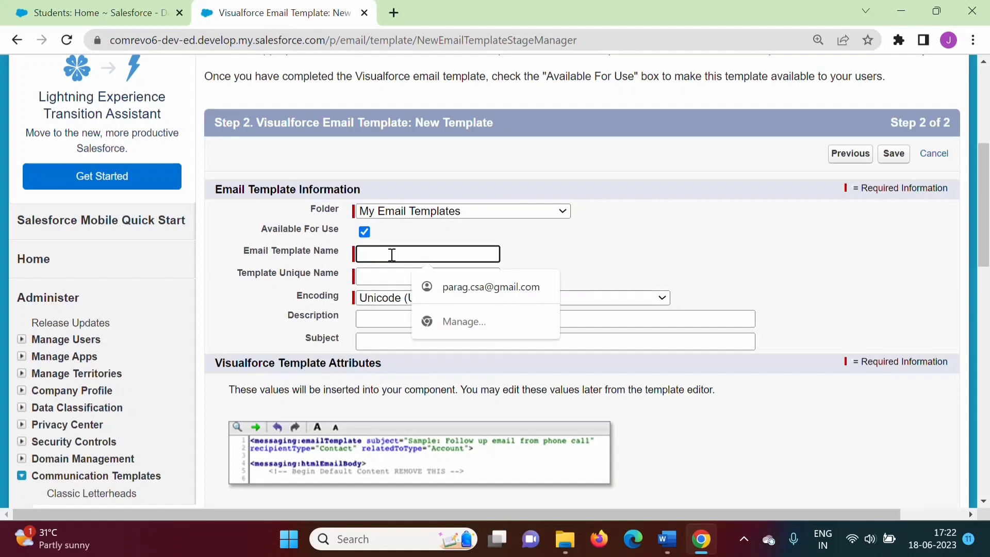
{"action": "type", "text": "Test for Wor"}
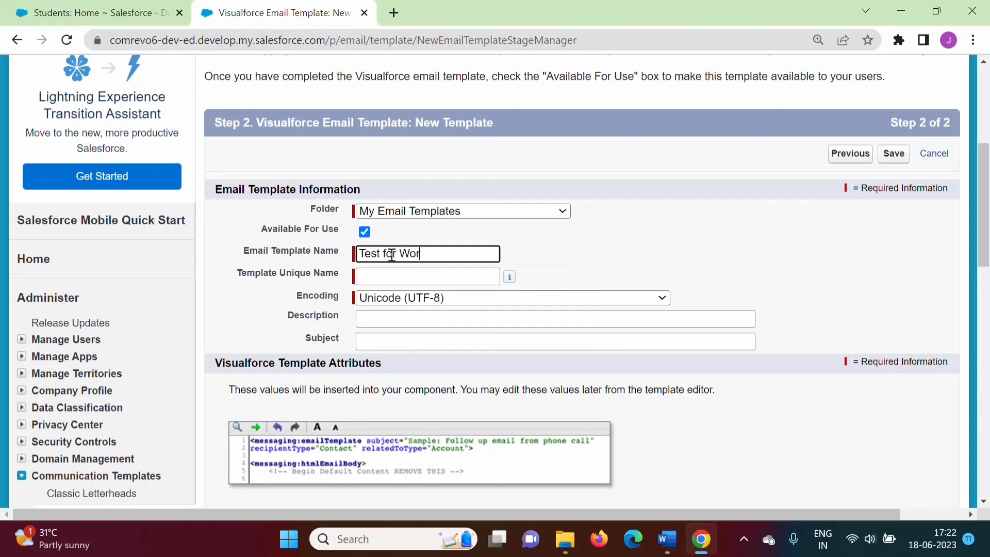
{"action": "type", "text": "kflow Rule"}
{"action": "left_click", "coordinate": [381, 276]}
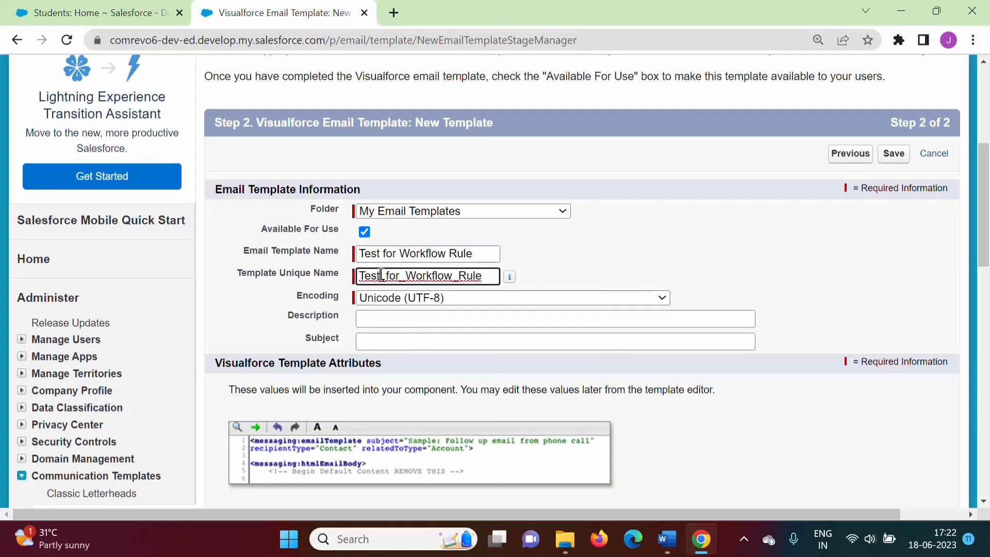
Set the template description to Test for Workflow rule and the subject to Regarding Student Score Details
{"action": "left_click", "coordinate": [387, 321]}
{"action": "type", "text": "Test for Workflow rule"}
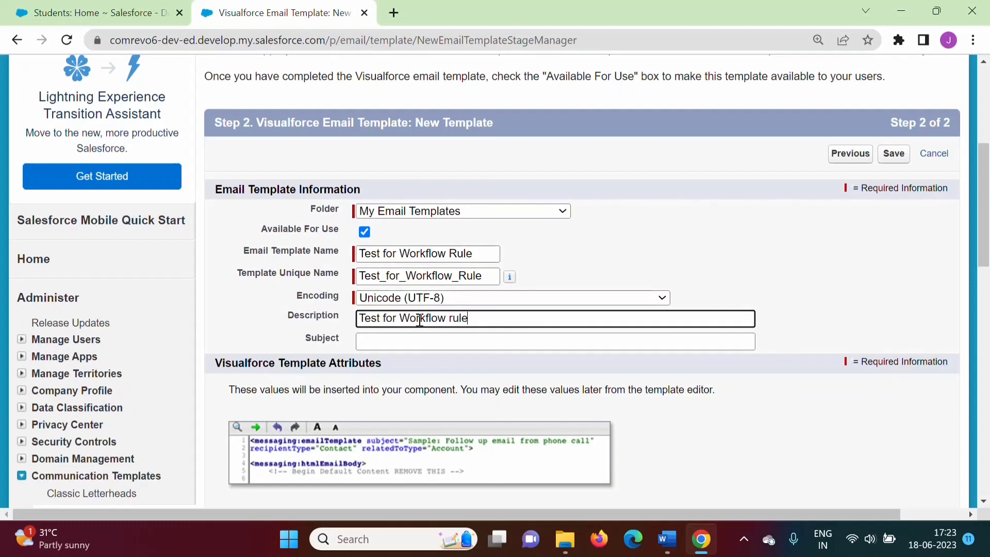
{"action": "left_click", "coordinate": [420, 340]}
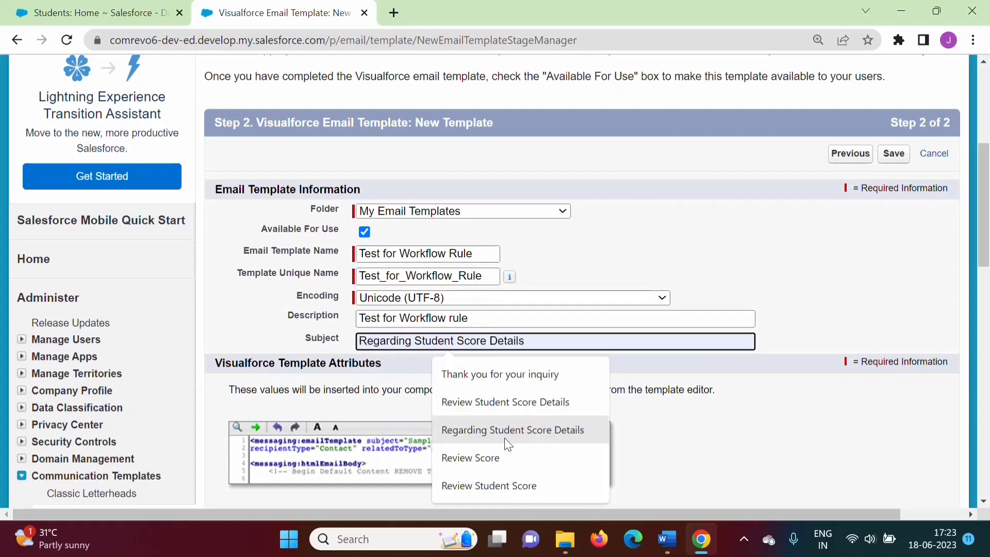
{"action": "left_click", "coordinate": [503, 433]}
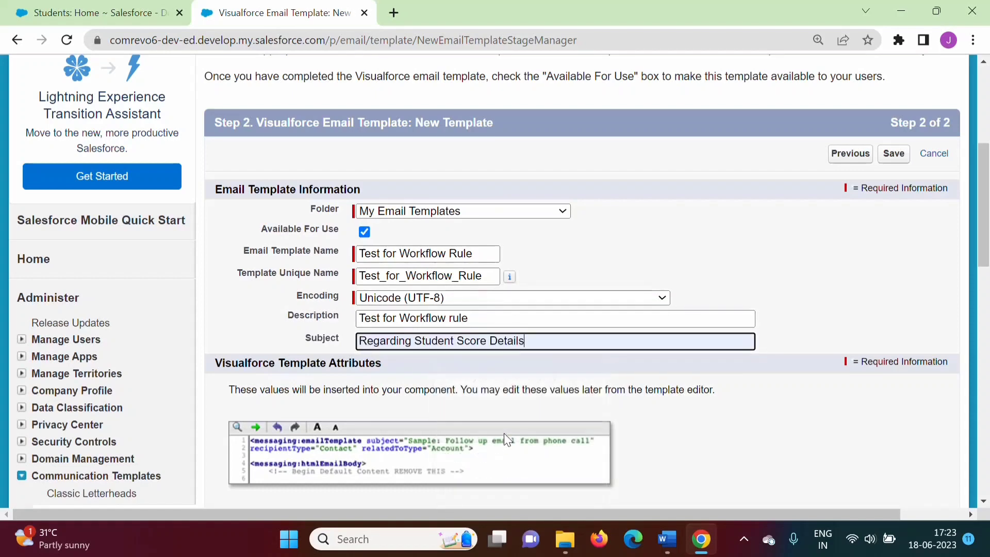
{"action": "left_click", "coordinate": [817, 273]}
Copy the subject text into the Email Subject field of the Visualforce template attributes
{"action": "left_click_drag", "start_coordinate": [988, 264], "coordinate": [988, 318]}
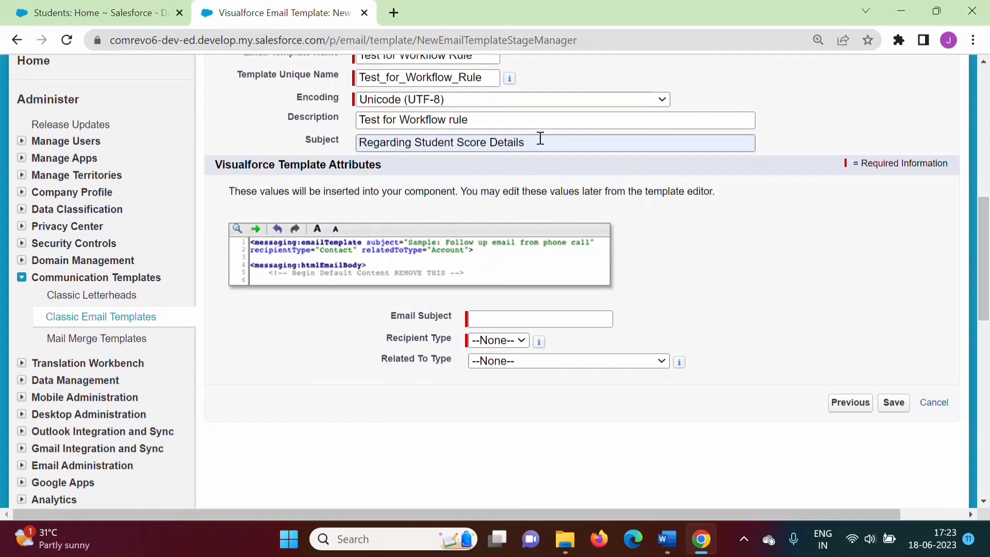
{"action": "left_click_drag", "start_coordinate": [540, 138], "coordinate": [353, 143]}
{"action": "key", "text": "ctrl+c"}
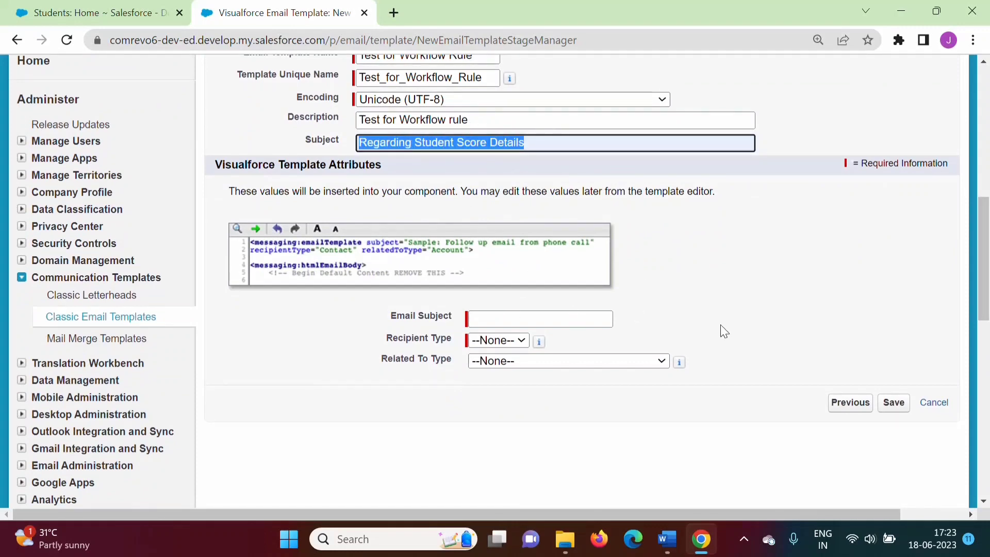
{"action": "left_click", "coordinate": [536, 315]}
{"action": "key", "text": "ctrl+v"}
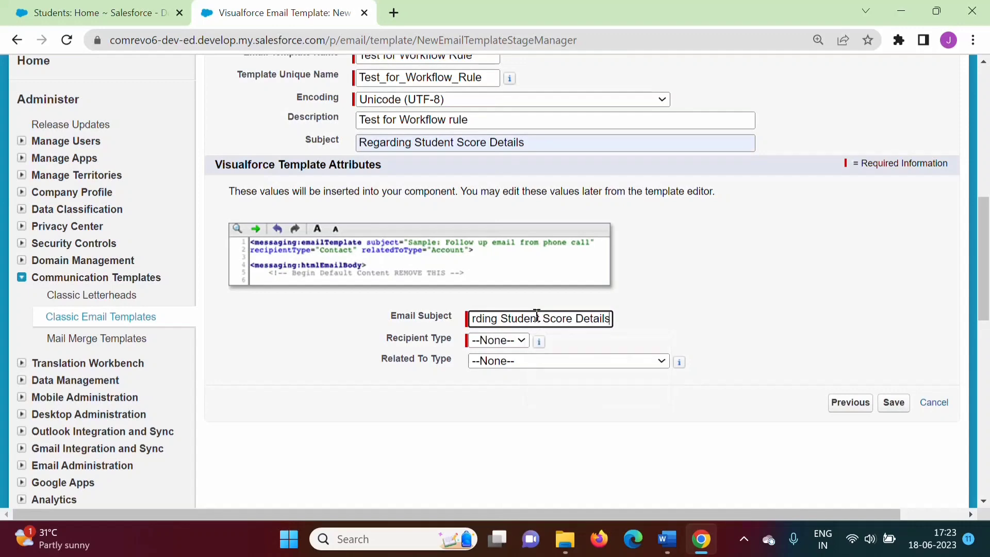
Set the recipient type to User and the related-to type to Student__c, then save the template
{"action": "left_click", "coordinate": [490, 340]}
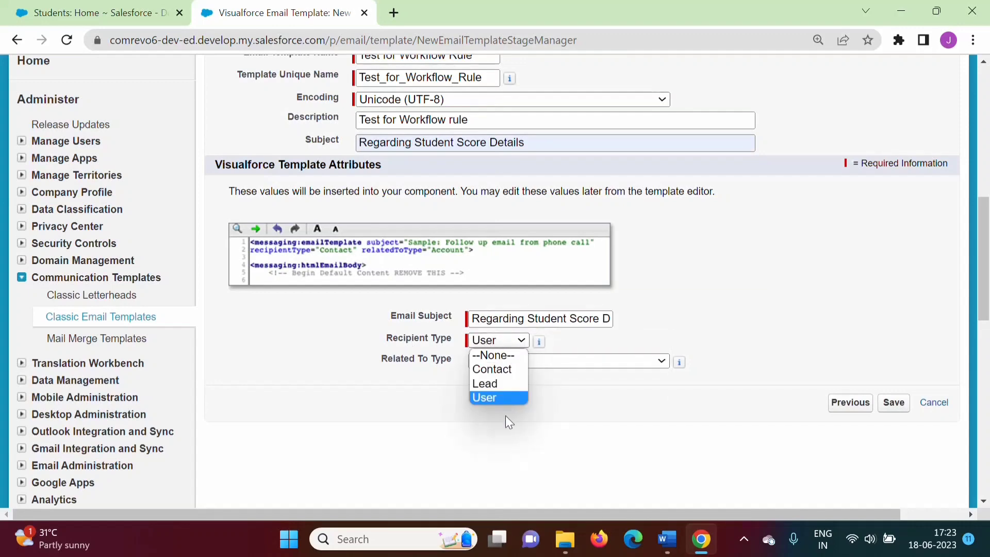
{"action": "left_click", "coordinate": [489, 395]}
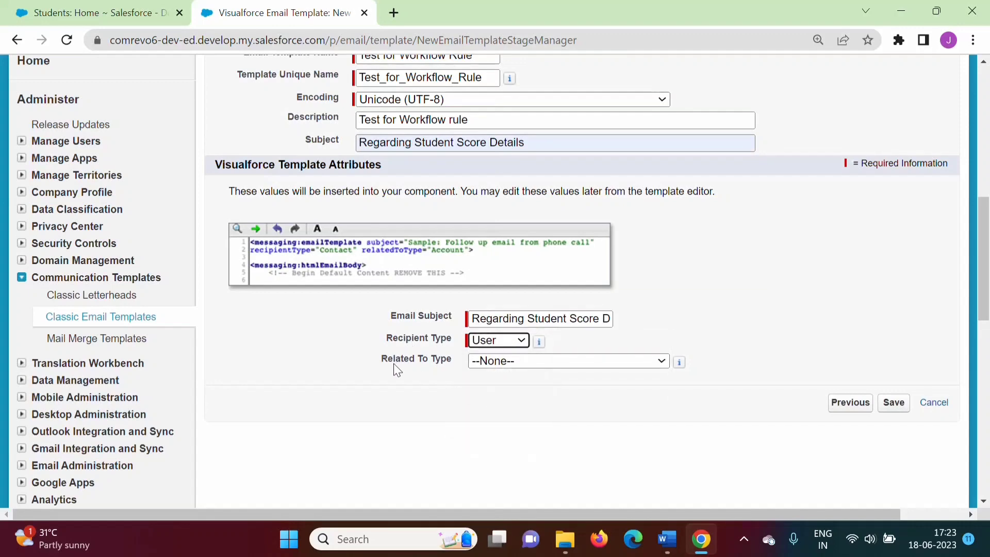
{"action": "left_click", "coordinate": [566, 366]}
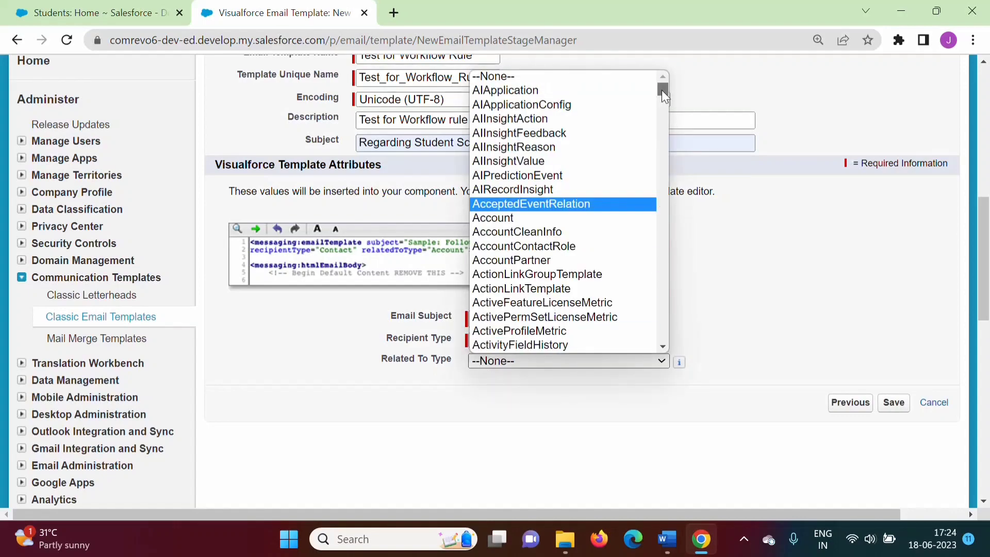
{"action": "left_click_drag", "start_coordinate": [662, 90], "coordinate": [662, 304]}
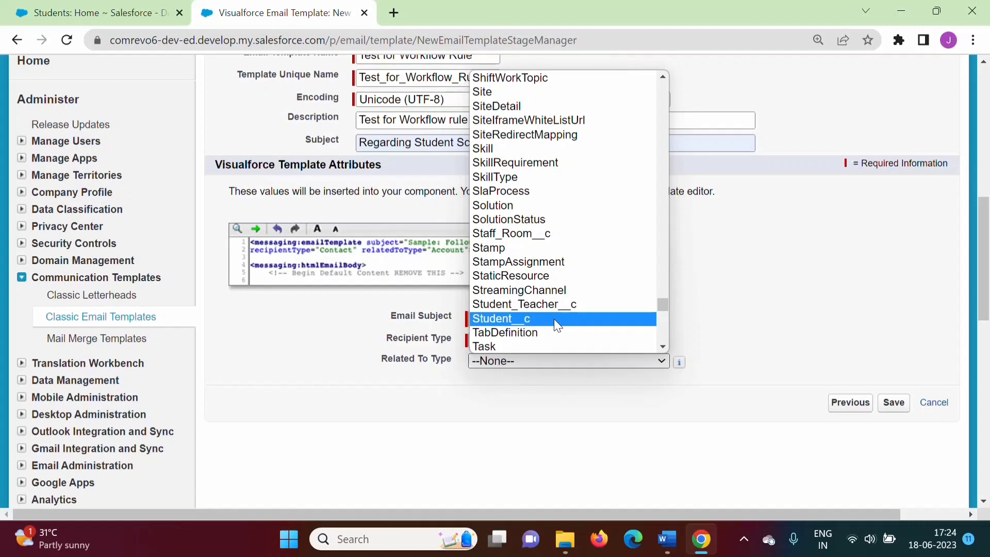
{"action": "left_click", "coordinate": [554, 318]}
{"action": "left_click", "coordinate": [893, 403]}
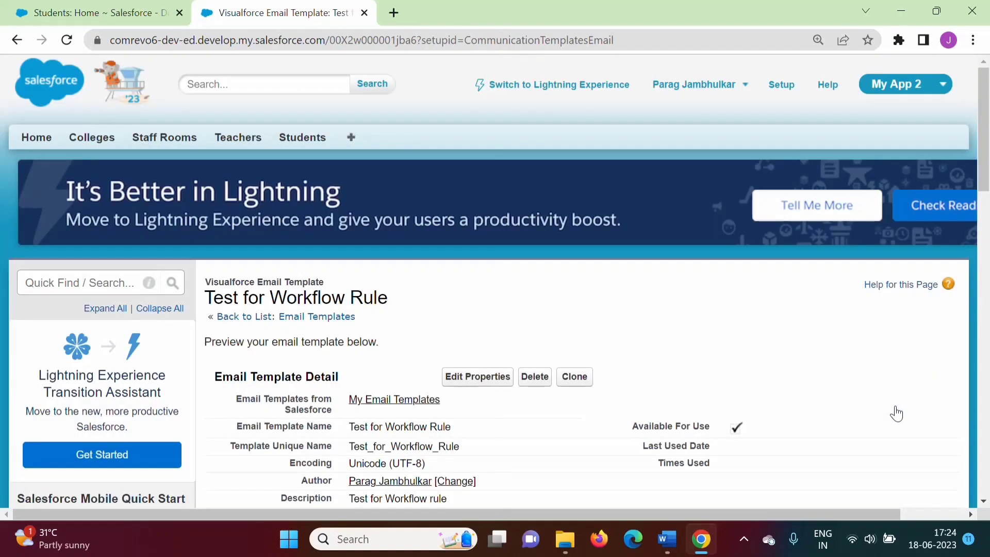
Edit the Visualforce template body, replacing the default text with the pasted student pass details using relatedTo merge fields
{"action": "left_click_drag", "start_coordinate": [986, 190], "coordinate": [987, 293]}
{"action": "left_click_drag", "start_coordinate": [464, 243], "coordinate": [249, 236]}
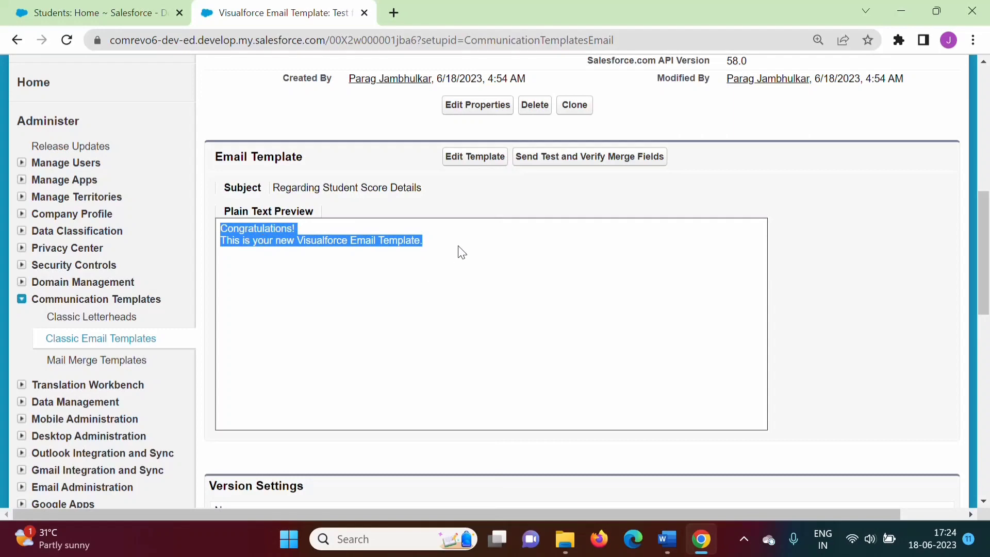
{"action": "left_click", "coordinate": [474, 157]}
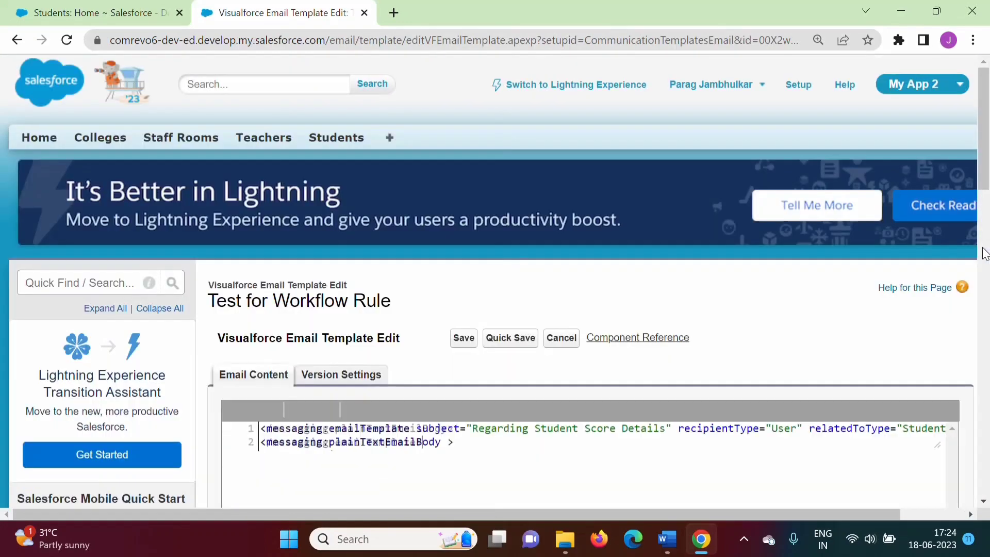
{"action": "left_click_drag", "start_coordinate": [984, 162], "coordinate": [982, 200]}
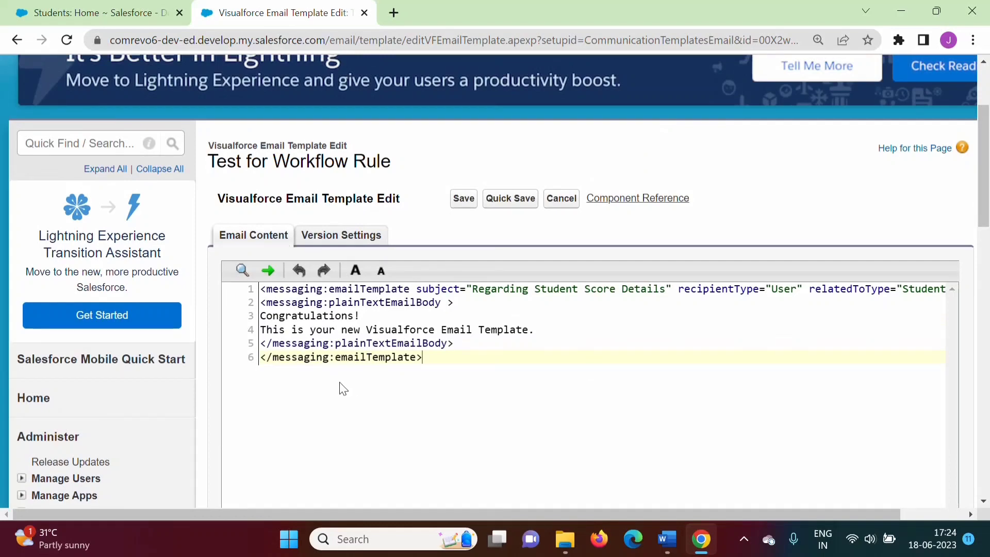
{"action": "left_click_drag", "start_coordinate": [261, 315], "coordinate": [564, 332]}
{"action": "key", "text": "BackSpace"}
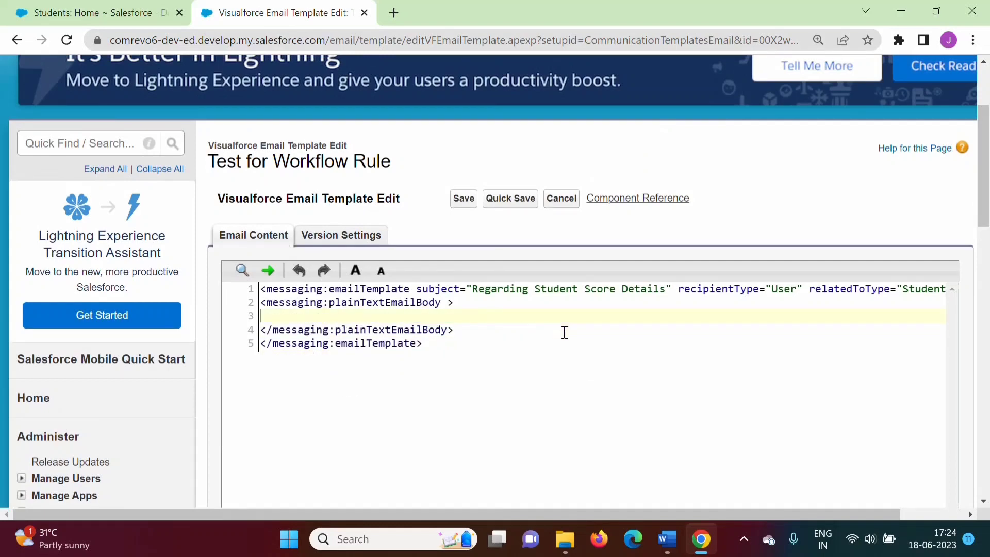
{"action": "key", "text": "Return"}
{"action": "key", "text": "Return"}
{"action": "key", "text": "Return"}
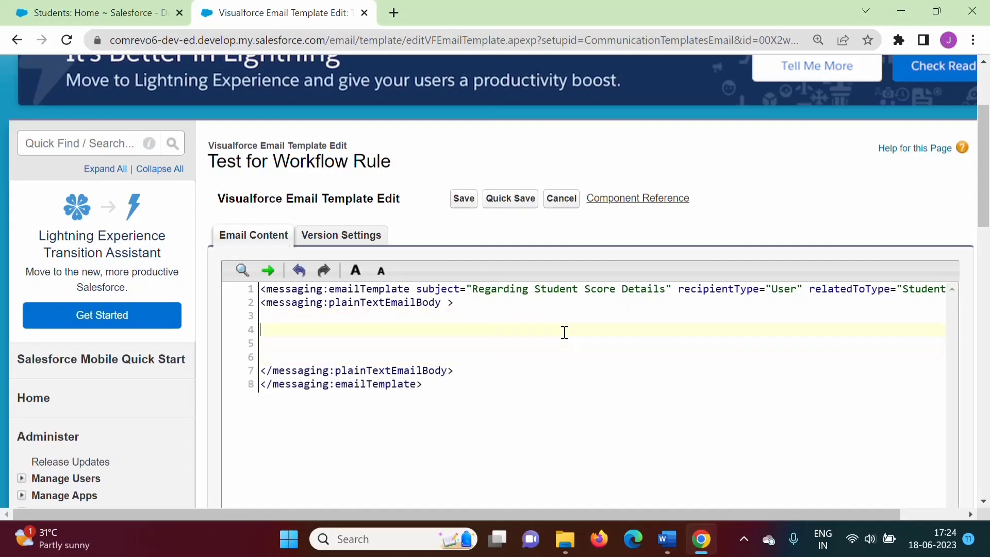
{"action": "type", "text": "Congratulations!          Following student is Passed. Details are as follws: Name: {!relatedTo.Name} College: {!relatedTo.College__c} Contact #: {!relatedTo.Contact__c} College: {!relatedTo.Dept__c} Exam Passed: {!relatedTo.Exam_Passed__c} Roll Number: {!relatedTo.Roll_Number__c} Score: {!relatedTo.Score__c}"}
Review the pasted merge fields in the template body and save the template
{"action": "left_click_drag", "start_coordinate": [261, 330], "coordinate": [477, 437]}
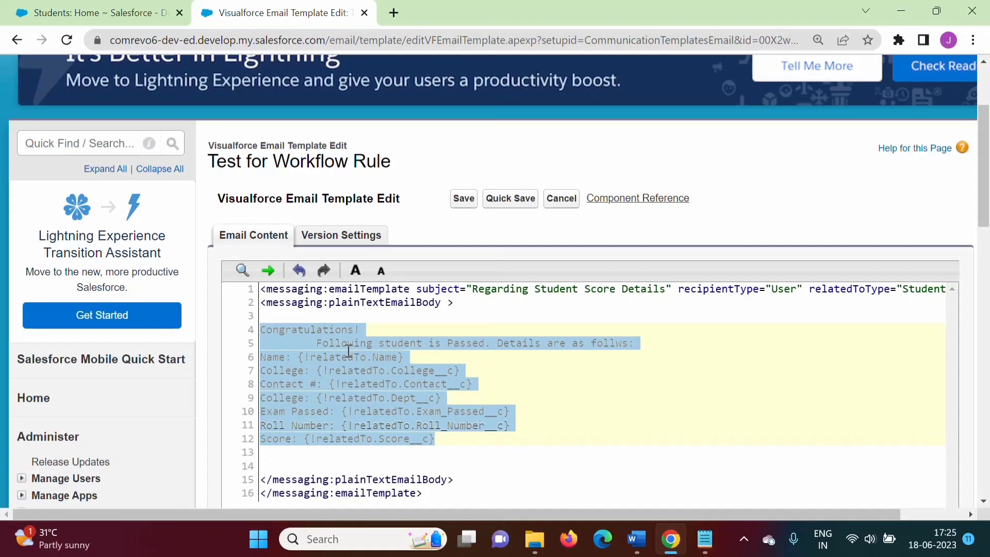
{"action": "left_click", "coordinate": [492, 356]}
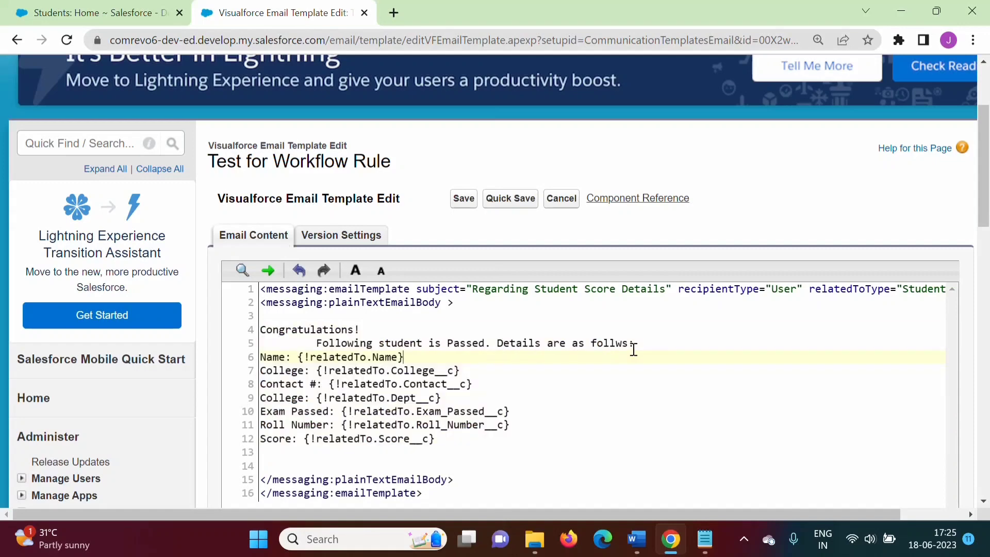
{"action": "left_click_drag", "start_coordinate": [311, 356], "coordinate": [360, 356]}
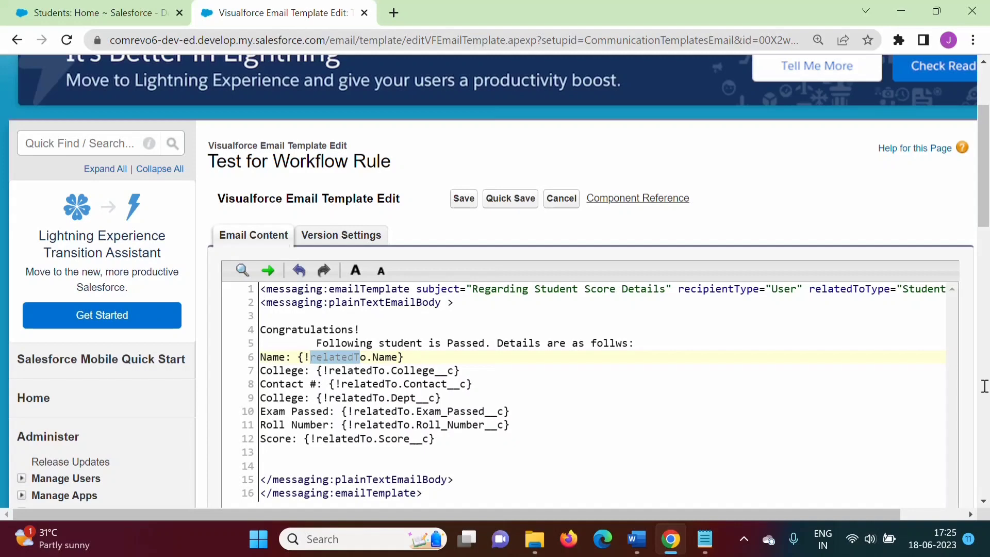
{"action": "scroll", "coordinate": [984, 235], "scroll_direction": "down", "scroll_amount": 2}
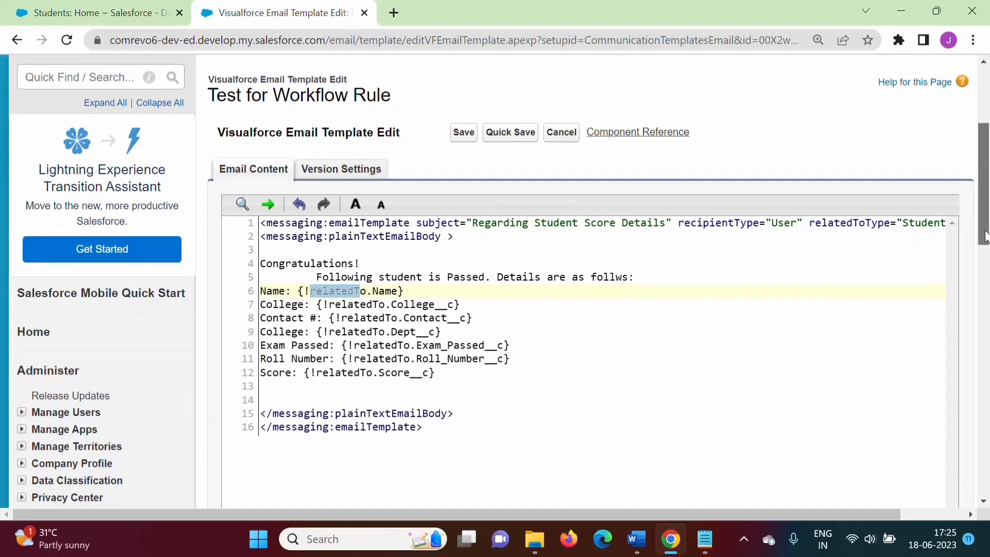
{"action": "scroll", "coordinate": [985, 243], "scroll_direction": "up", "scroll_amount": 1}
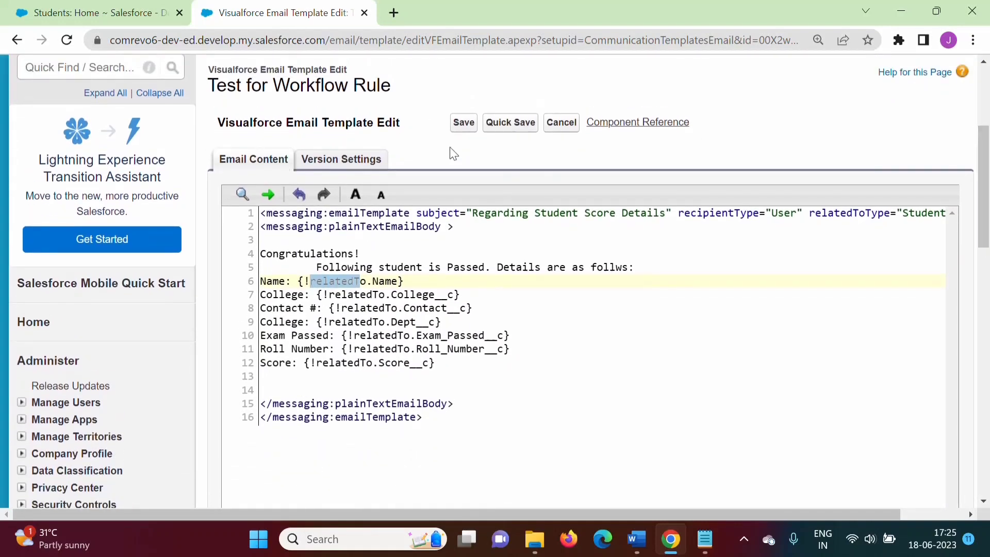
{"action": "left_click", "coordinate": [463, 129]}
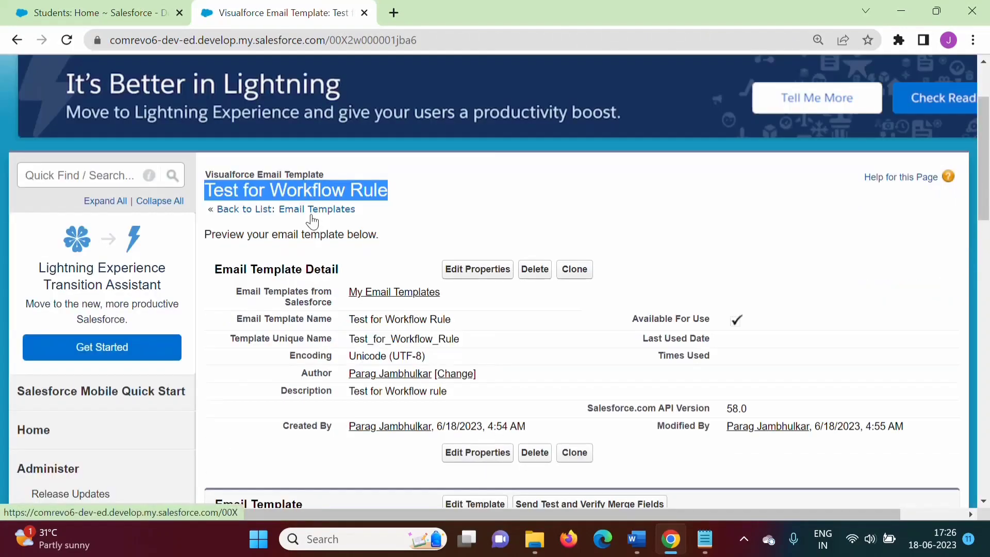
Open Workflow Rules through the Setup quick find and continue past the introduction page
{"action": "left_click", "coordinate": [313, 209]}
{"action": "left_click_drag", "start_coordinate": [987, 141], "coordinate": [988, 203]}
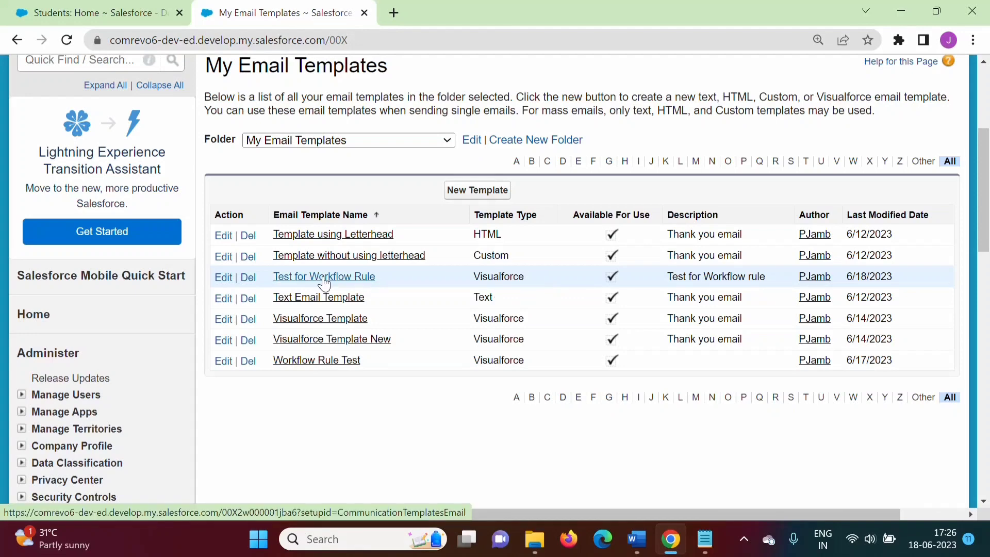
{"action": "scroll", "coordinate": [136, 200], "scroll_direction": "up", "scroll_amount": 4}
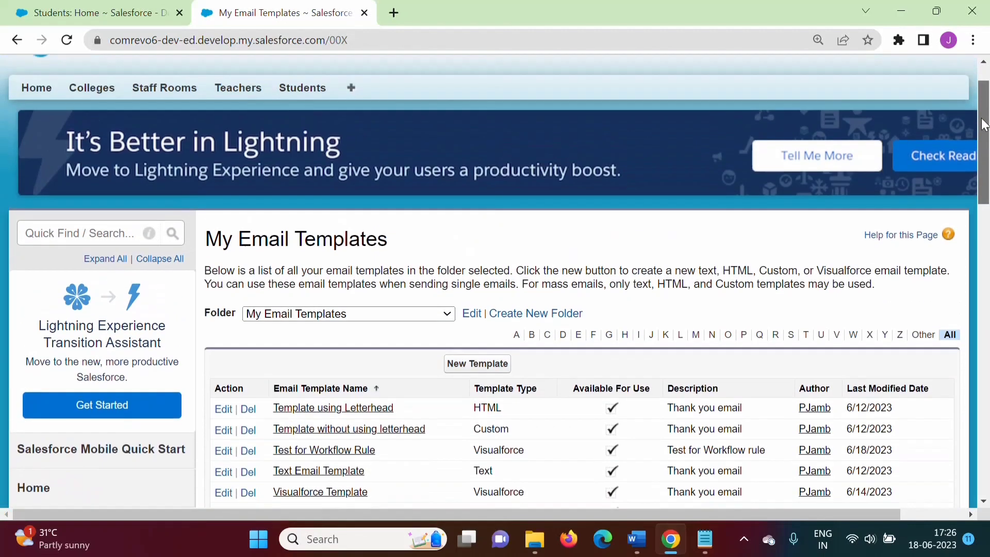
{"action": "left_click", "coordinate": [71, 253]}
{"action": "type", "text": "w"}
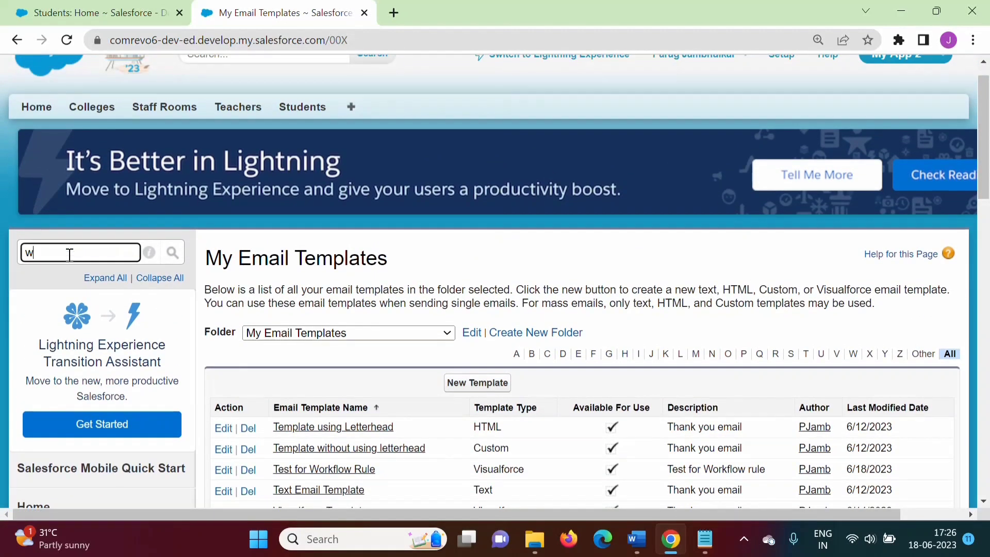
{"action": "type", "text": "orkflow"}
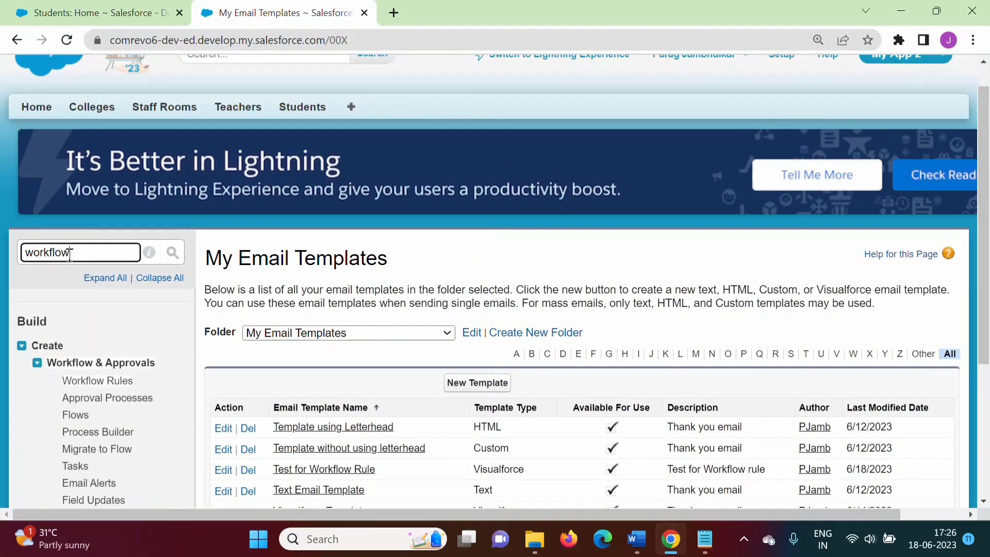
{"action": "type", "text": " rules"}
{"action": "left_click", "coordinate": [78, 381]}
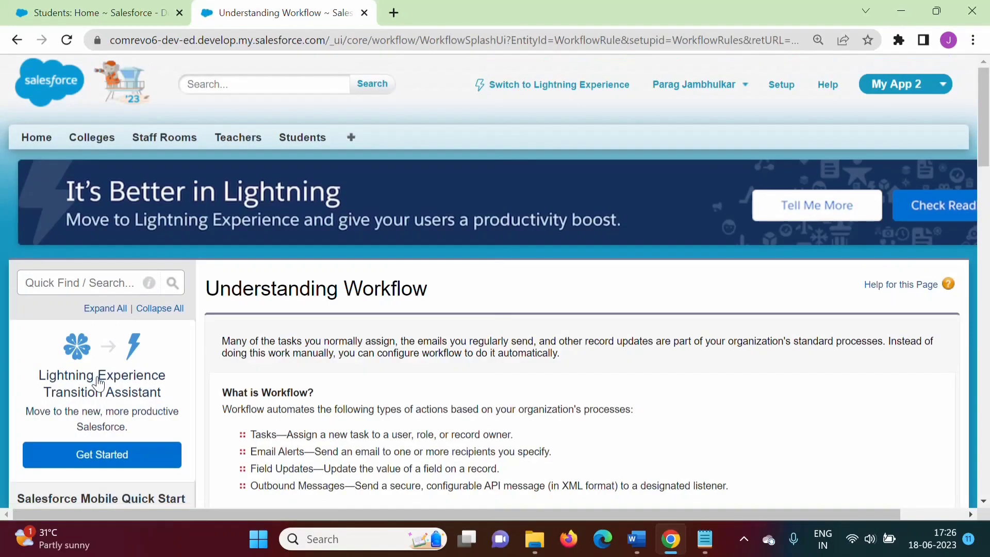
{"action": "scroll", "coordinate": [389, 268], "scroll_direction": "down", "scroll_amount": 10}
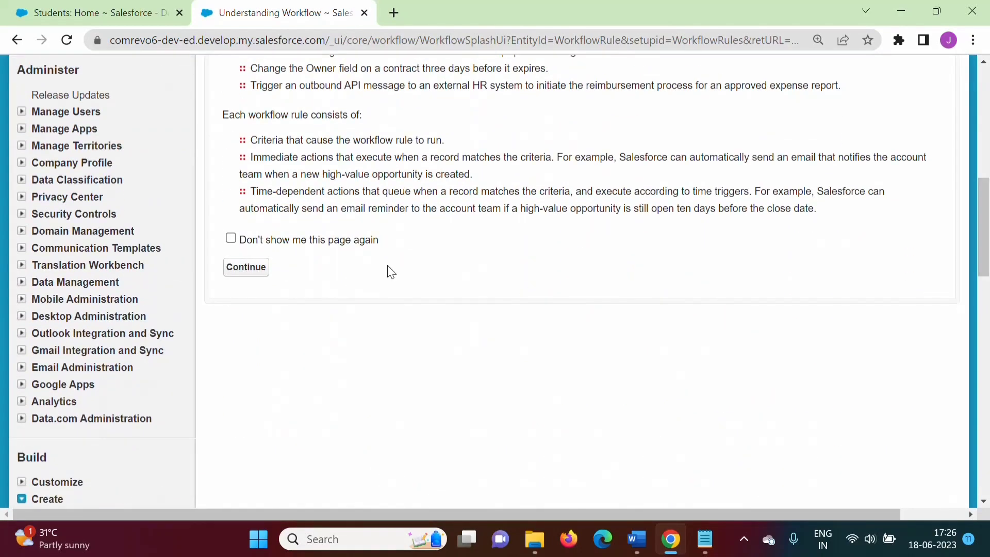
{"action": "left_click", "coordinate": [241, 268]}
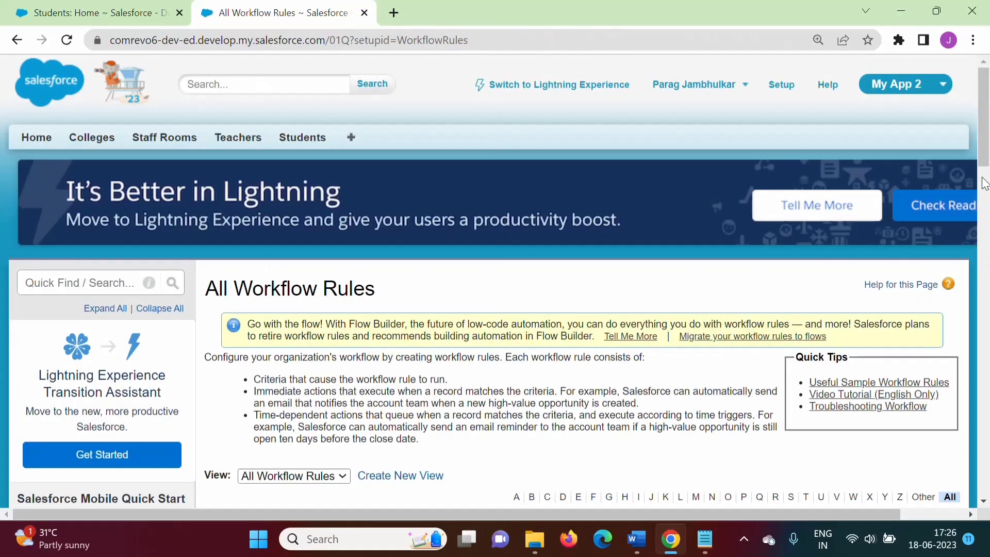
Open the Score greater than or equal to 40 rule for editing and save it
{"action": "scroll", "coordinate": [984, 145], "scroll_direction": "down", "scroll_amount": 6}
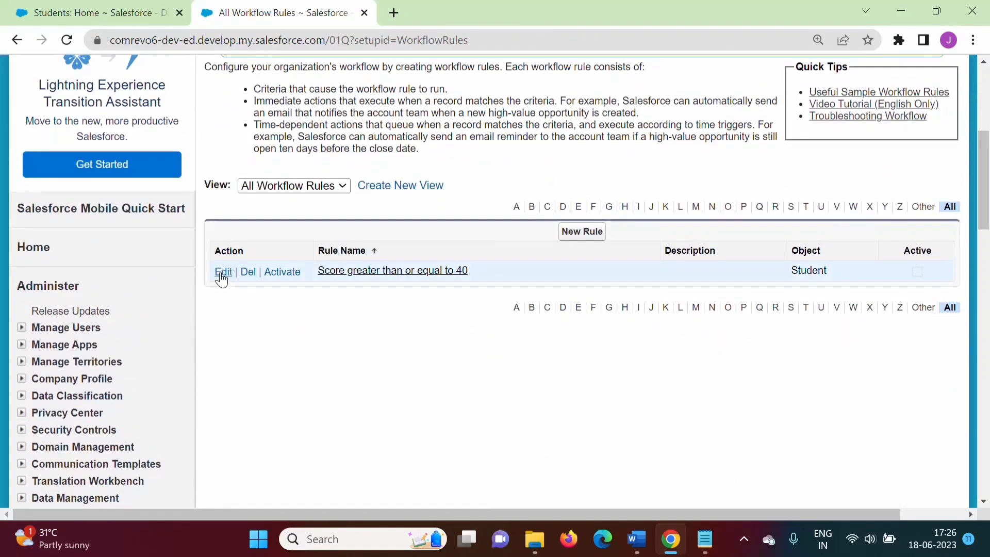
{"action": "left_click", "coordinate": [221, 278]}
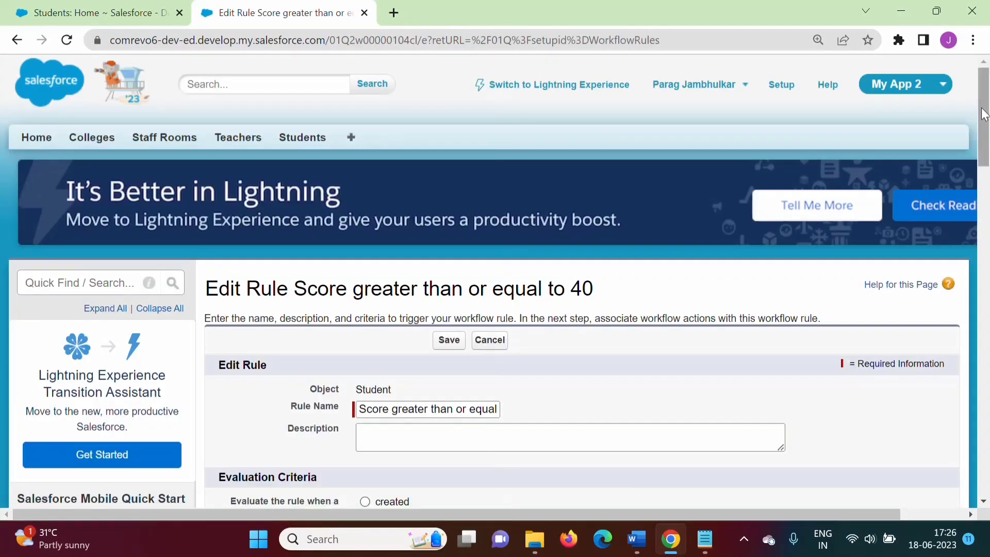
{"action": "scroll", "coordinate": [987, 155], "scroll_direction": "down", "scroll_amount": 3}
{"action": "scroll", "coordinate": [987, 155], "scroll_direction": "down", "scroll_amount": 6}
{"action": "scroll", "coordinate": [987, 193], "scroll_direction": "up", "scroll_amount": 2}
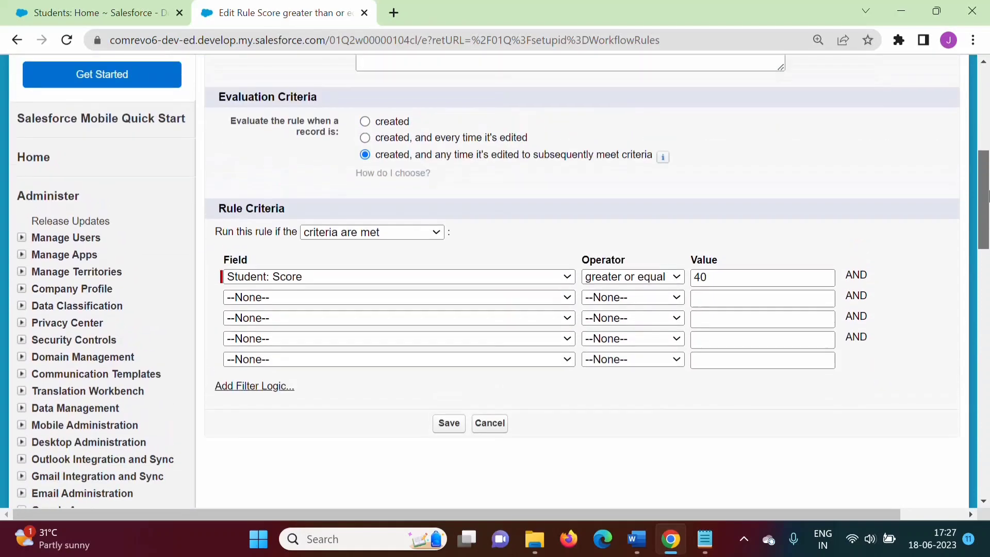
{"action": "scroll", "coordinate": [987, 194], "scroll_direction": "down", "scroll_amount": 1}
{"action": "left_click", "coordinate": [450, 402]}
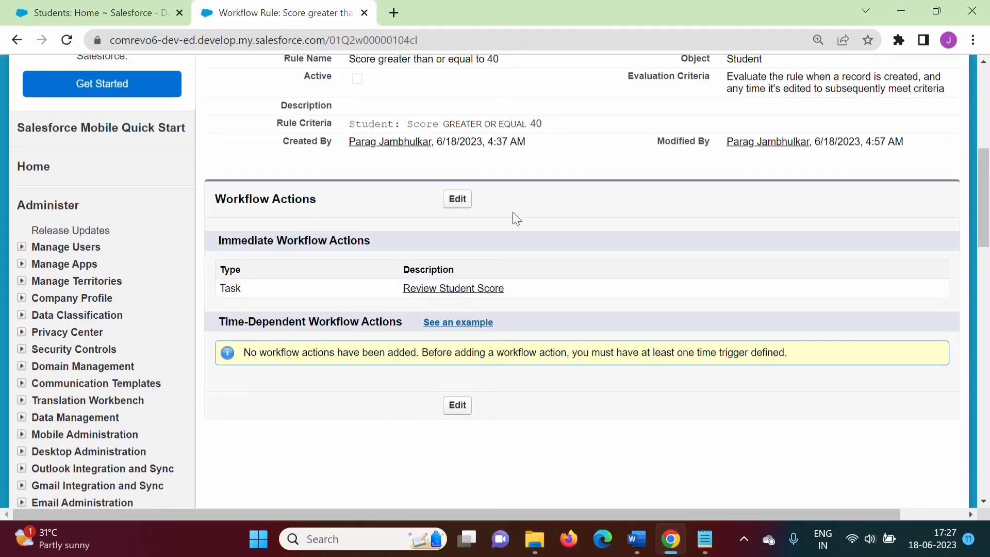
Edit the rule's workflow actions and add a new email alert as an immediate action
{"action": "left_click", "coordinate": [456, 200]}
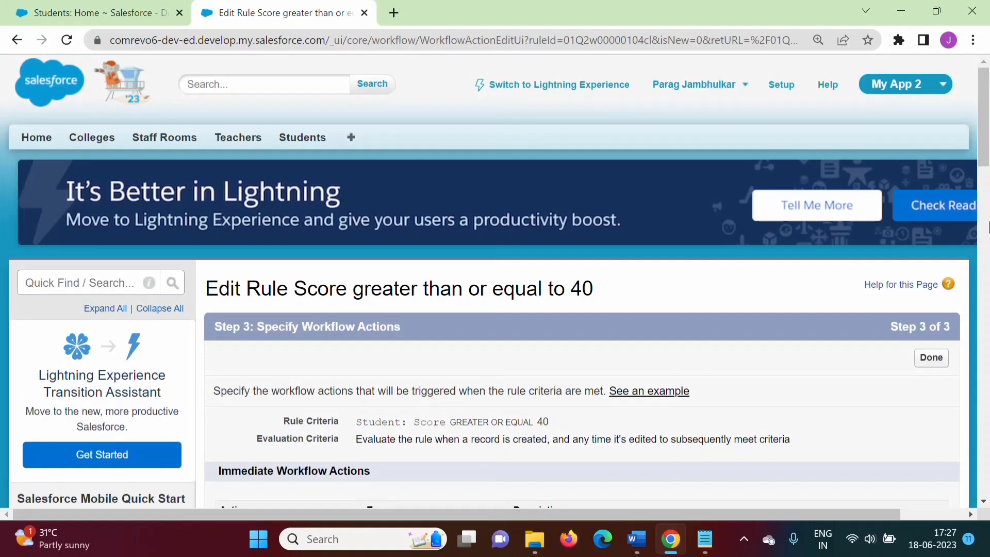
{"action": "scroll", "coordinate": [983, 158], "scroll_direction": "down", "scroll_amount": 5}
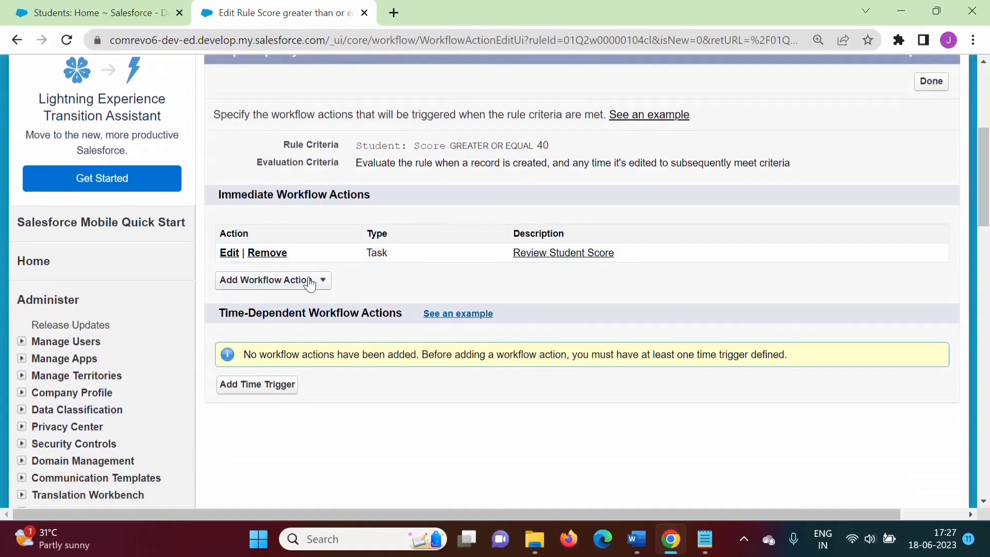
{"action": "left_click", "coordinate": [320, 281]}
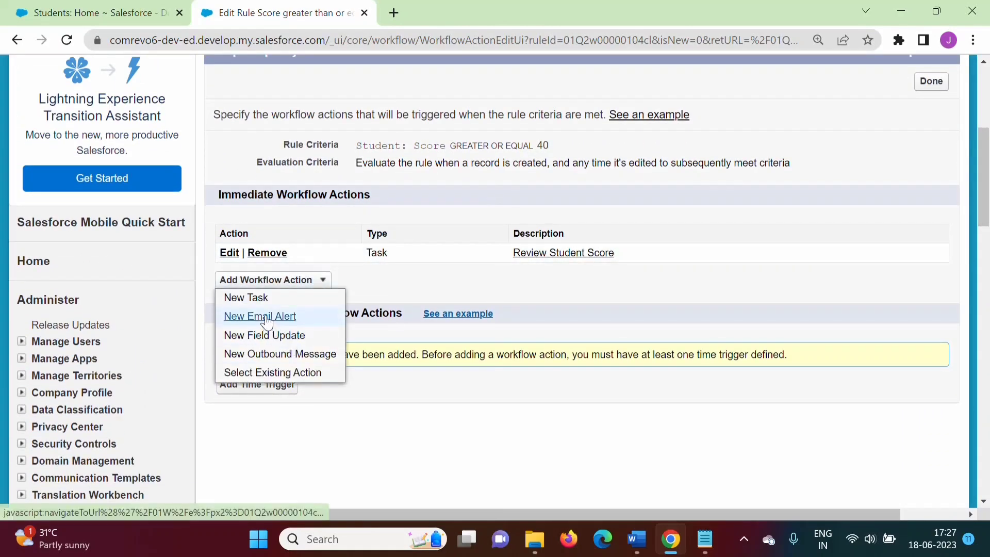
{"action": "left_click", "coordinate": [266, 317]}
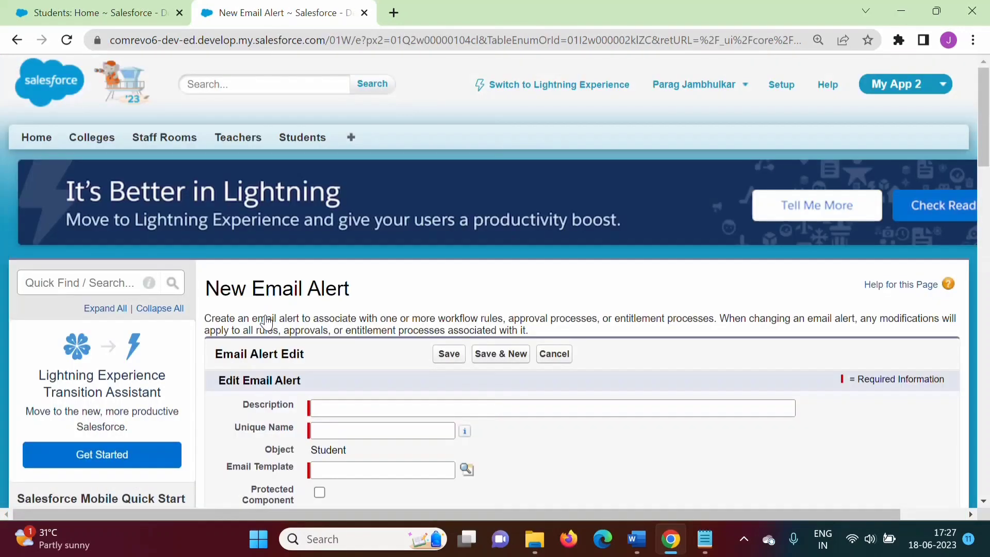
Set the alert description to Email Alert and the unique name to Email_Alert_Student_score
{"action": "scroll", "coordinate": [984, 131], "scroll_direction": "down", "scroll_amount": 3}
{"action": "left_click", "coordinate": [344, 243]}
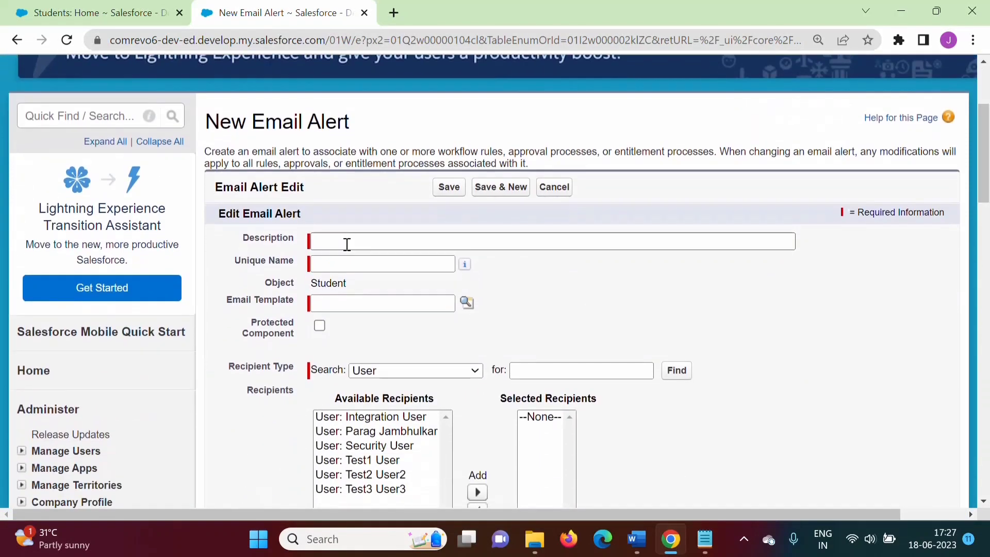
{"action": "left_click", "coordinate": [420, 278]}
{"action": "left_click", "coordinate": [356, 265]}
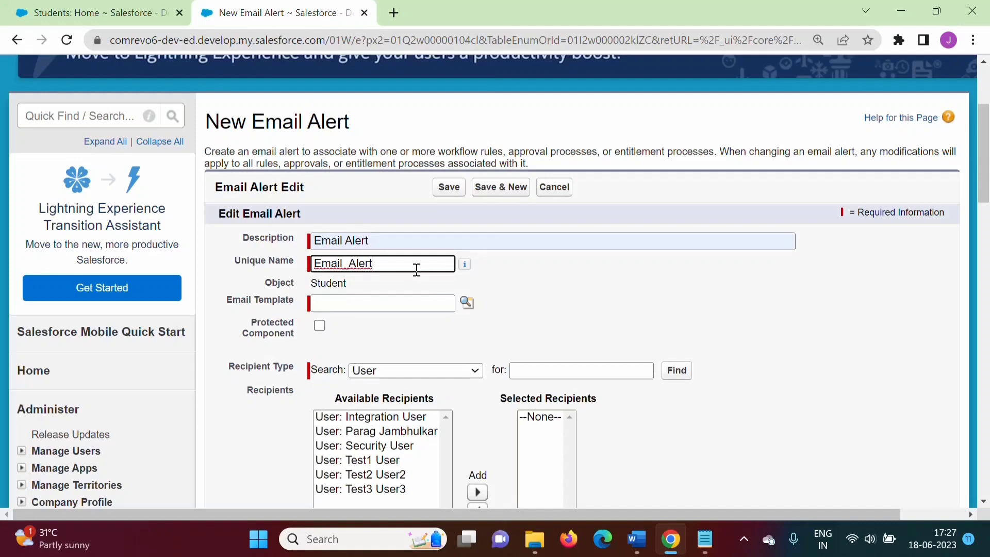
{"action": "type", "text": "_Student_score"}
Choose the Test for Workflow Rule template from My Email Templates as the alert's email template
{"action": "left_click", "coordinate": [394, 298]}
{"action": "left_click", "coordinate": [466, 302]}
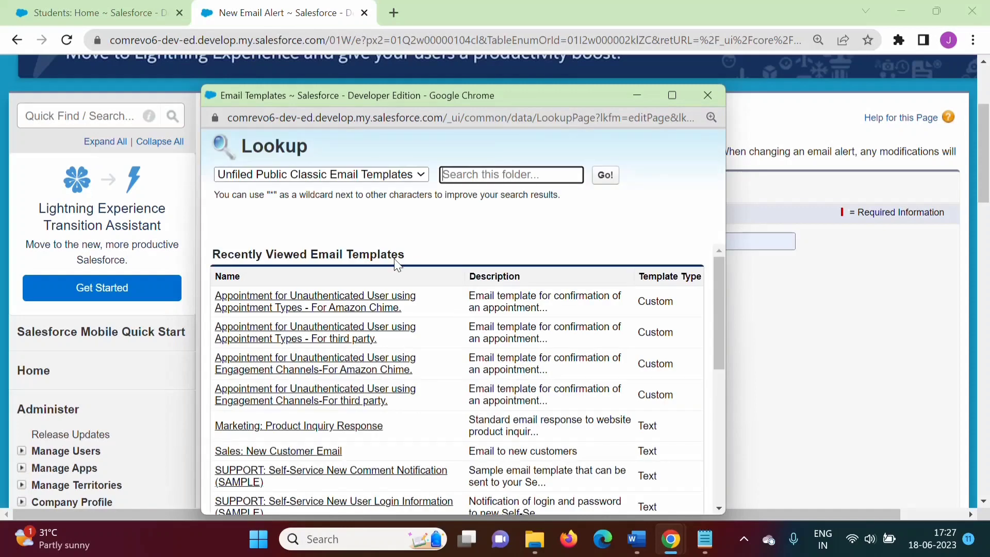
{"action": "left_click", "coordinate": [394, 177]}
{"action": "left_click", "coordinate": [319, 204]}
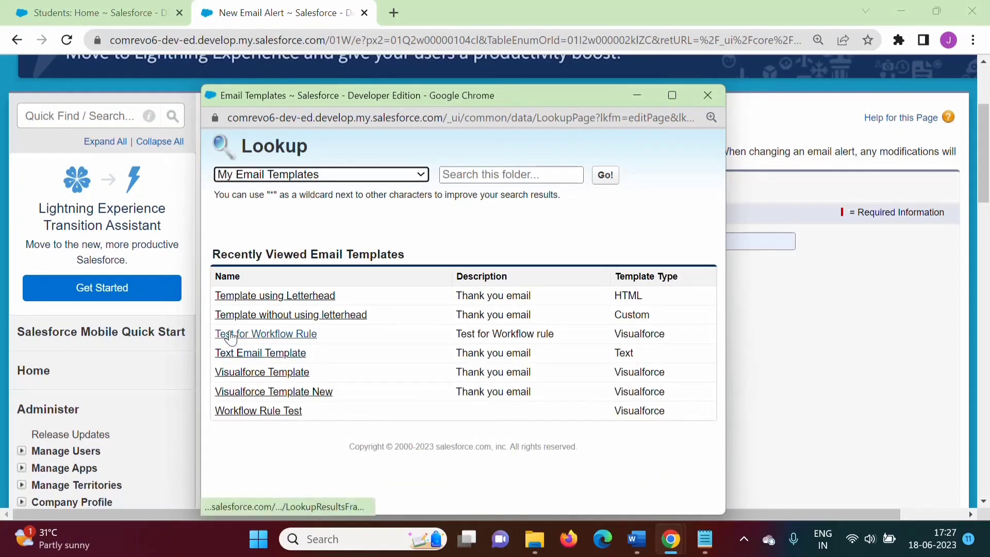
{"action": "left_click", "coordinate": [278, 335]}
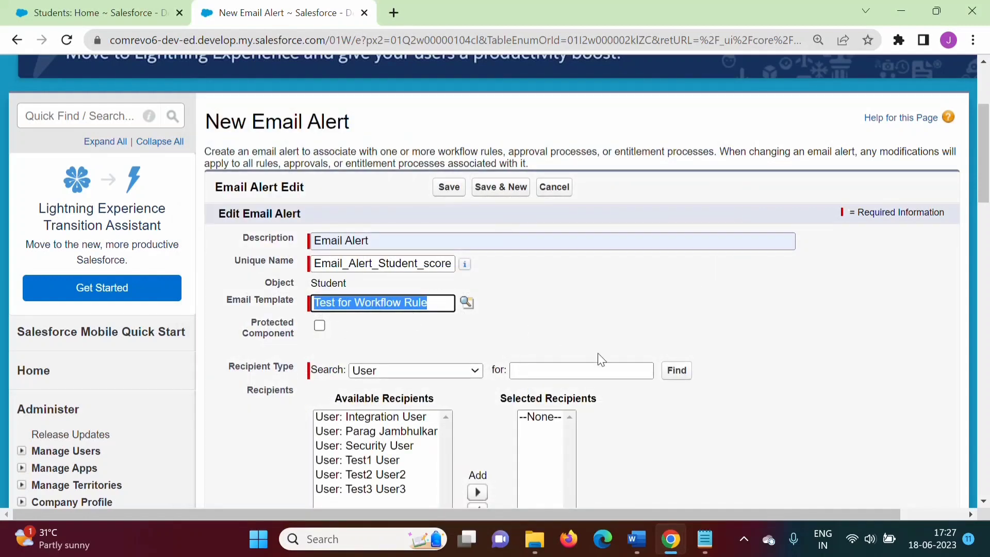
Add the current user as a selected recipient and save the email alert
{"action": "scroll", "coordinate": [986, 214], "scroll_direction": "down", "scroll_amount": 1}
{"action": "scroll", "coordinate": [985, 214], "scroll_direction": "down", "scroll_amount": 1}
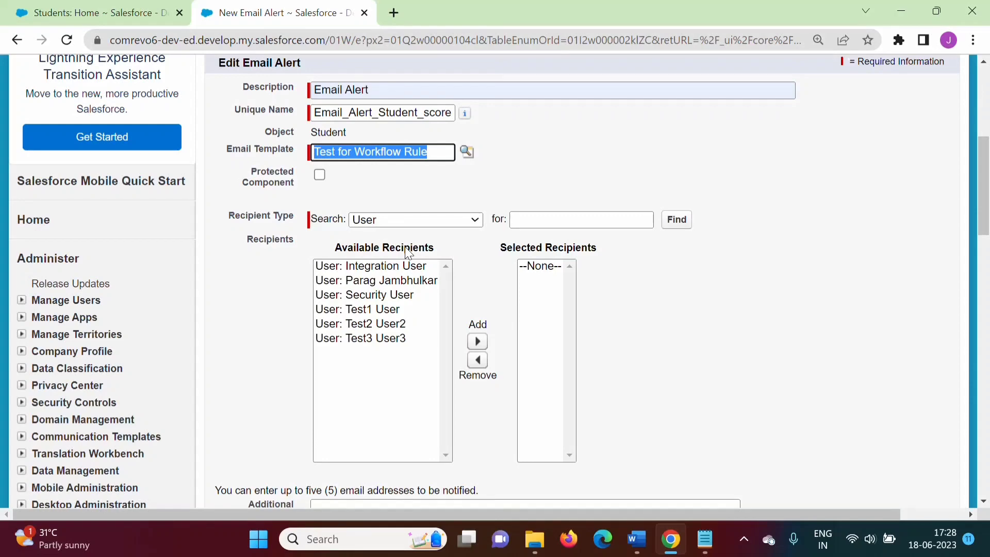
{"action": "left_click", "coordinate": [387, 281]}
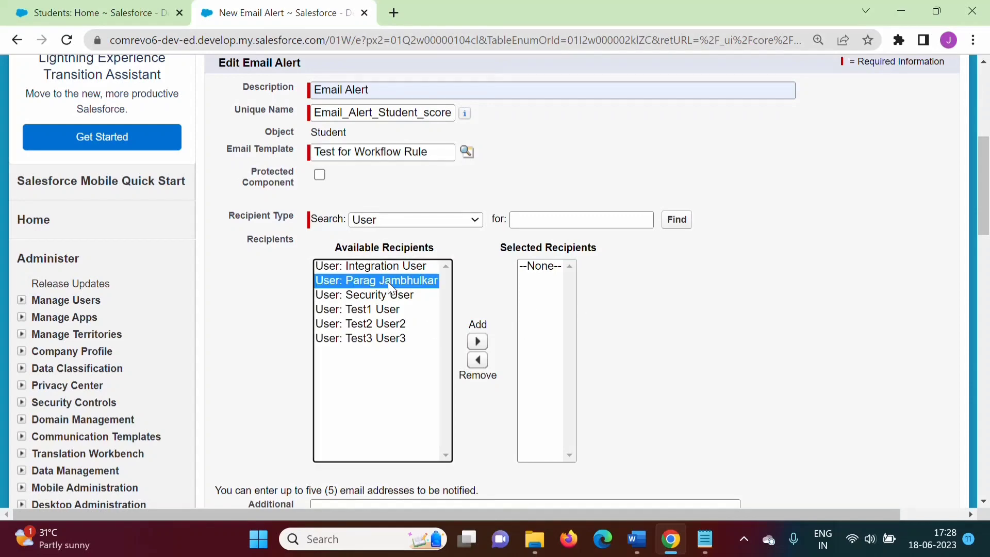
{"action": "left_click", "coordinate": [476, 342]}
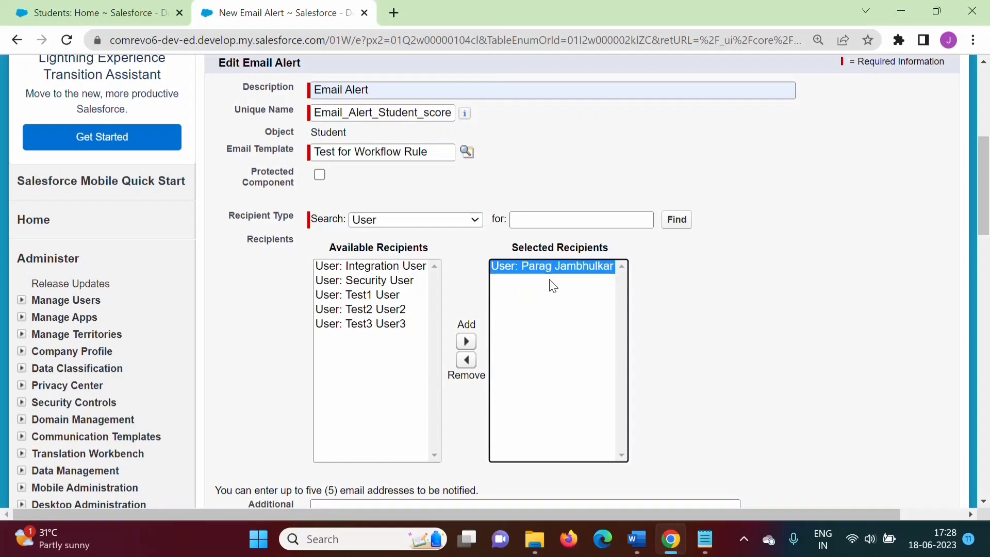
{"action": "left_click_drag", "start_coordinate": [988, 213], "coordinate": [988, 284]}
{"action": "left_click", "coordinate": [444, 405]}
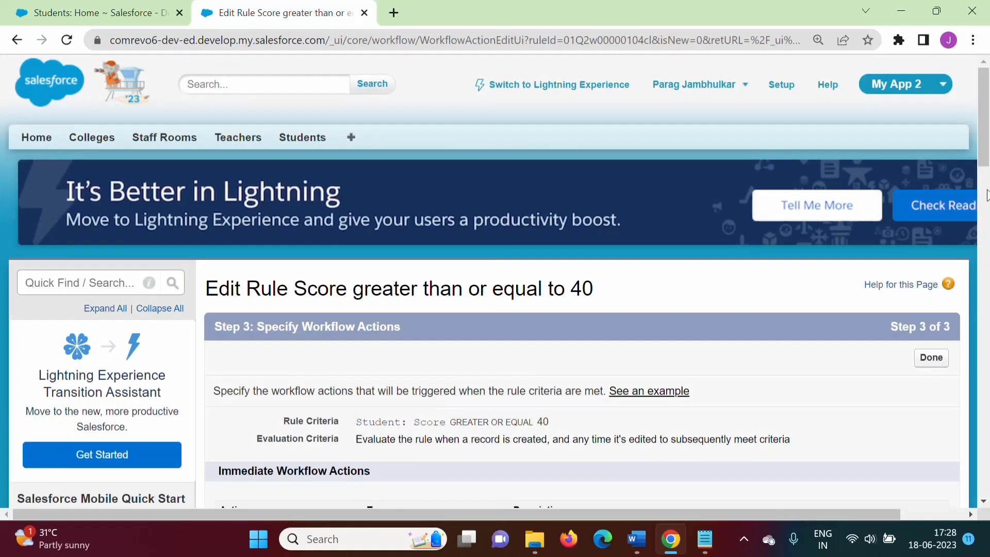
Add a new field update as an immediate workflow action of the rule
{"action": "scroll", "coordinate": [511, 297], "scroll_direction": "down", "scroll_amount": 5}
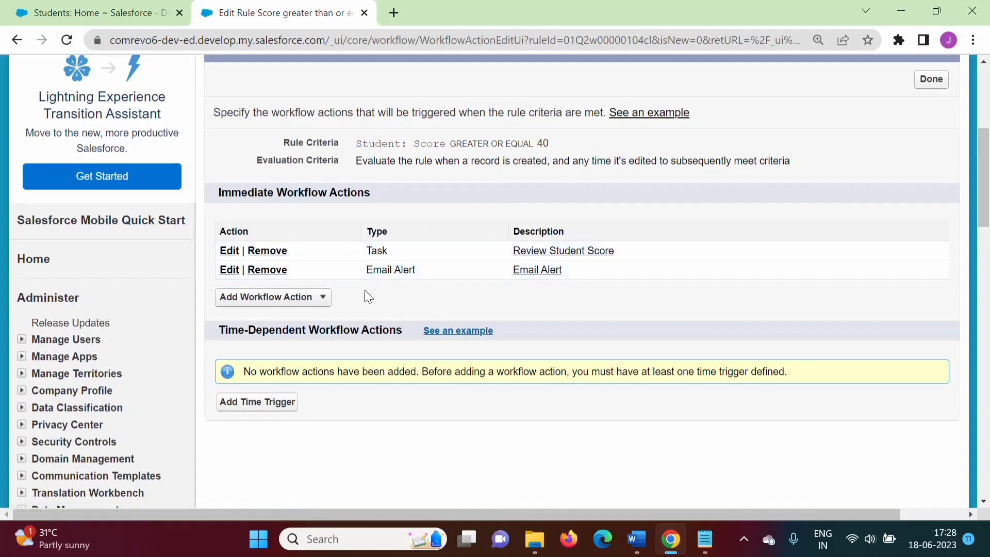
{"action": "left_click", "coordinate": [307, 298]}
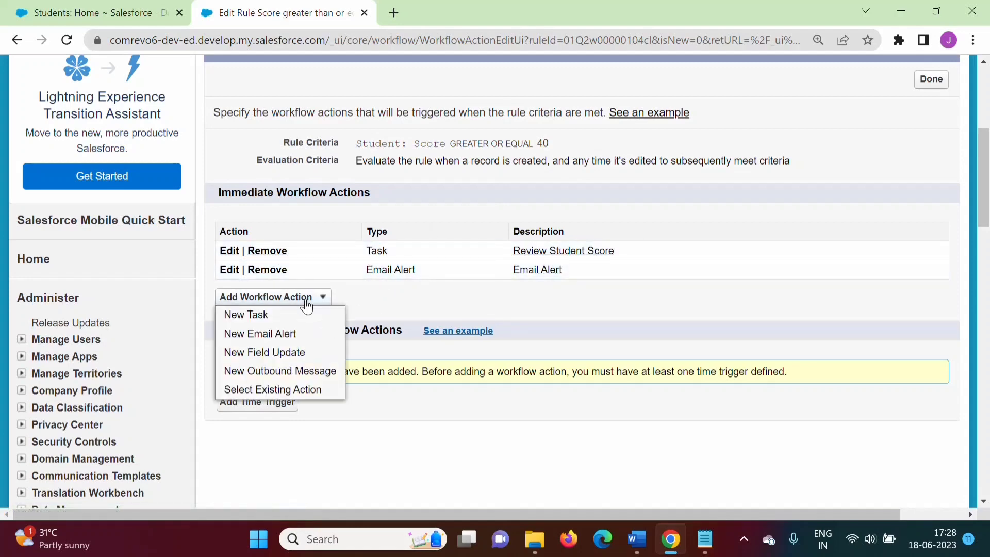
{"action": "left_click", "coordinate": [285, 355]}
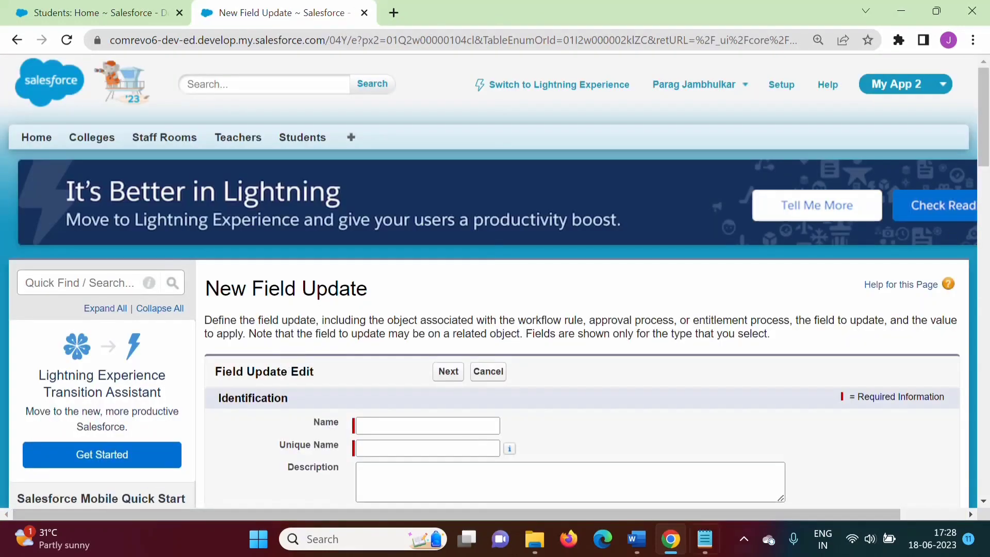
Check the requirement document for which Student field the field update should mark
{"action": "left_click", "coordinate": [636, 538]}
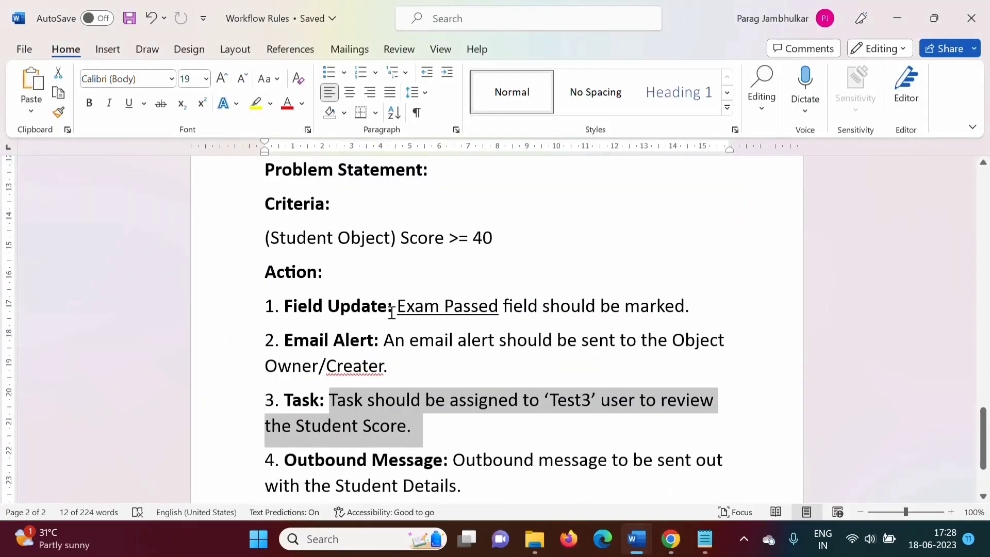
{"action": "left_click_drag", "start_coordinate": [400, 307], "coordinate": [498, 310]}
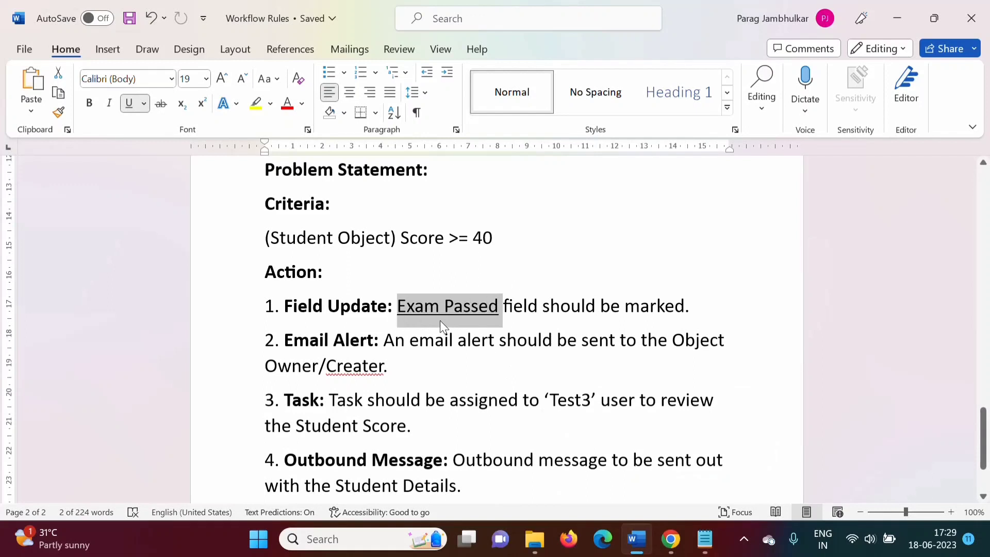
{"action": "left_click", "coordinate": [670, 539]}
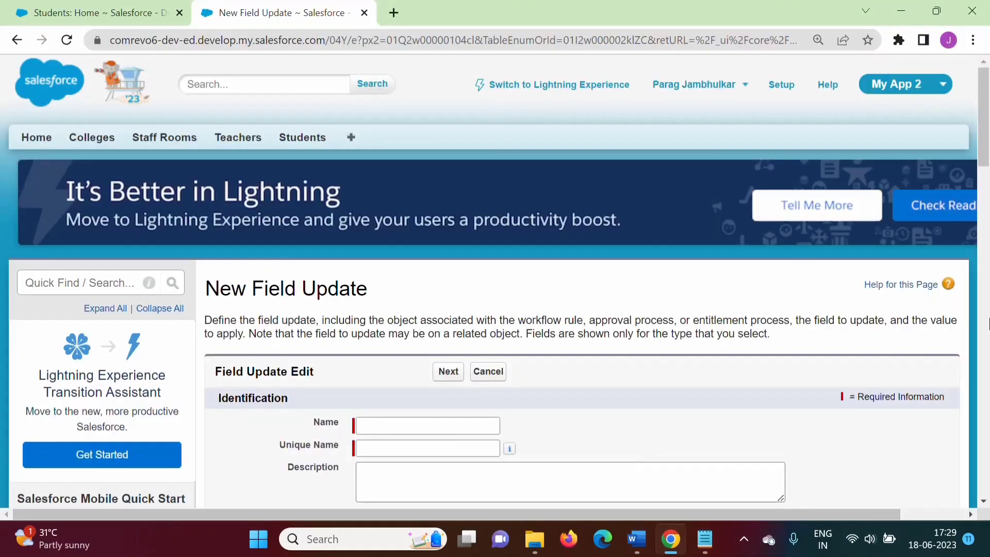
Name the field update Test for Workflow Rule with unique name Test_for_Workflow_Rule_Student
{"action": "scroll", "coordinate": [459, 222], "scroll_direction": "down", "scroll_amount": 3}
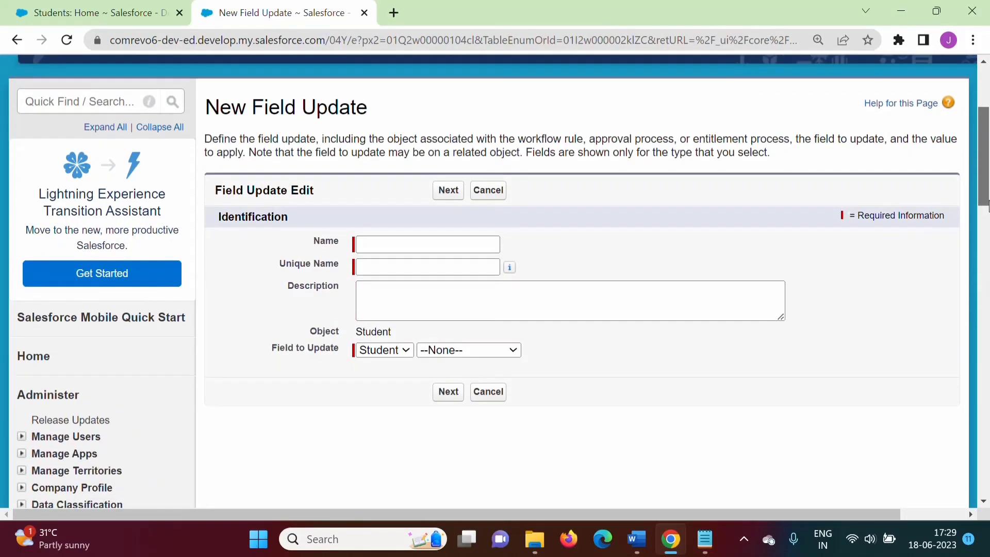
{"action": "left_click", "coordinate": [382, 242]}
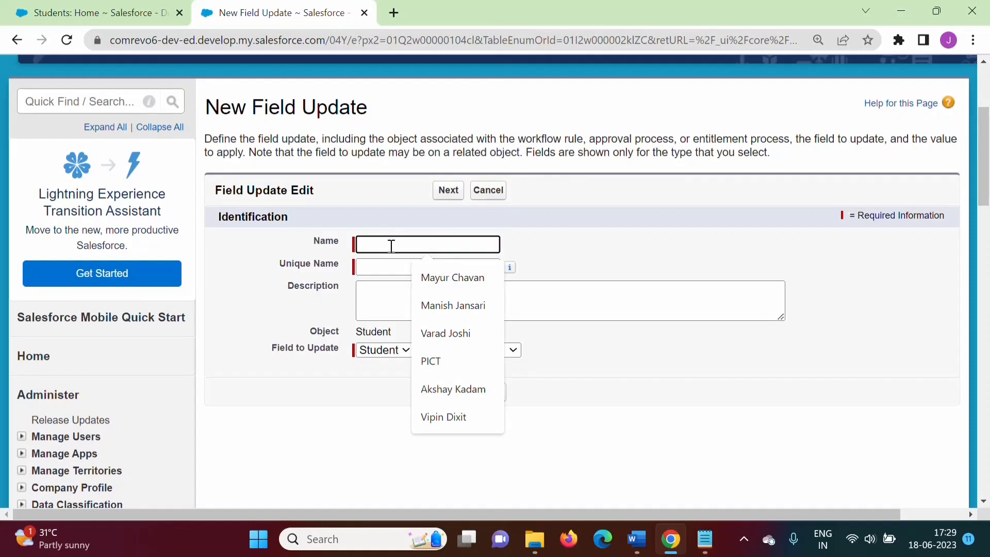
{"action": "type", "text": "Test"}
{"action": "left_click", "coordinate": [470, 278]}
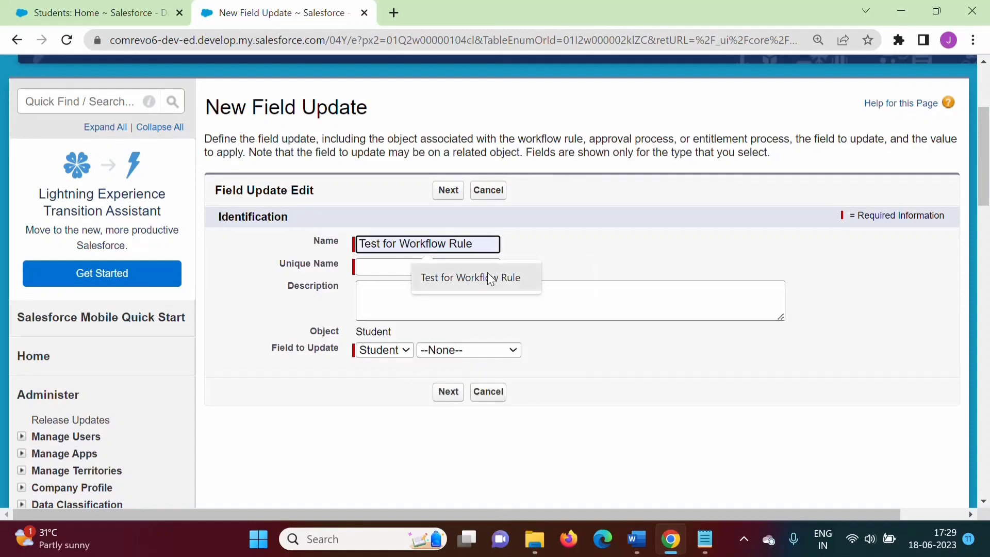
{"action": "left_click", "coordinate": [411, 268]}
{"action": "left_click", "coordinate": [490, 266]}
{"action": "type", "text": "_Student"}
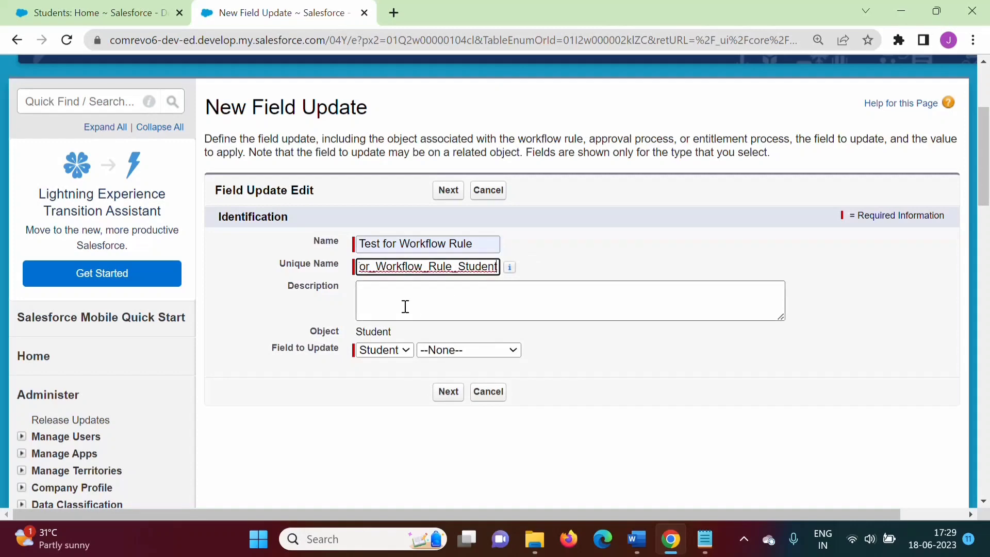
{"action": "left_click", "coordinate": [327, 358]}
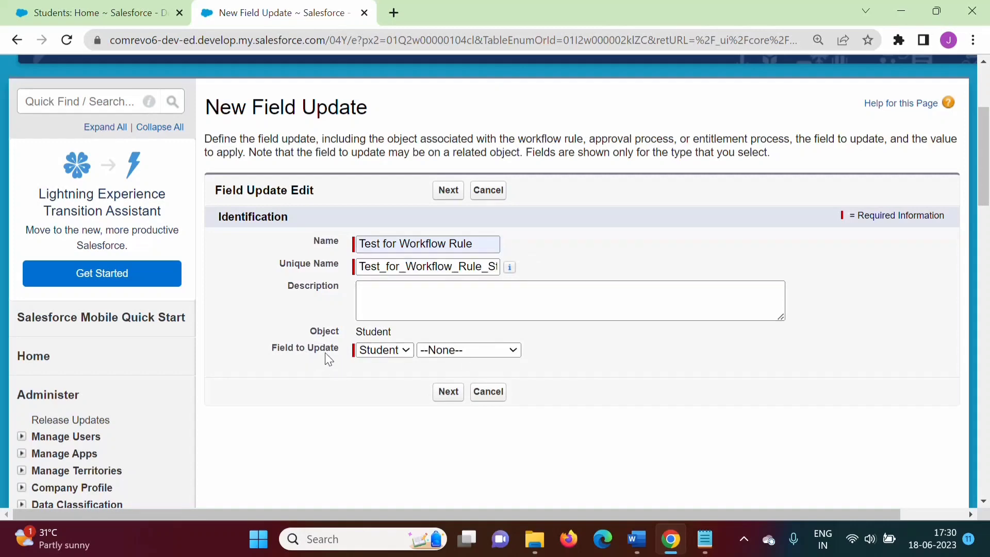
Set the field to update to the Student's Exam Passed field with value True and save the field update
{"action": "left_click", "coordinate": [383, 350]}
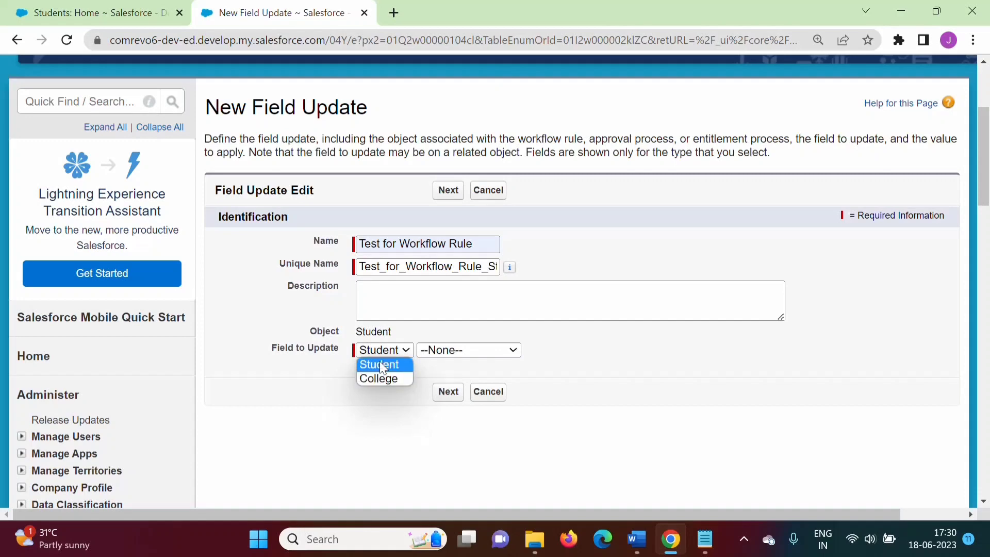
{"action": "left_click", "coordinate": [378, 366]}
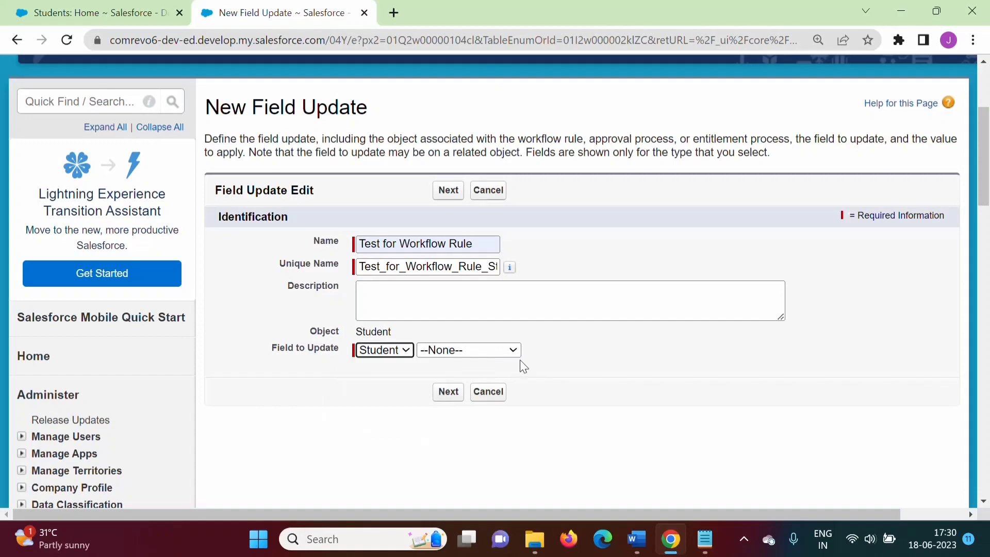
{"action": "left_click", "coordinate": [488, 352]}
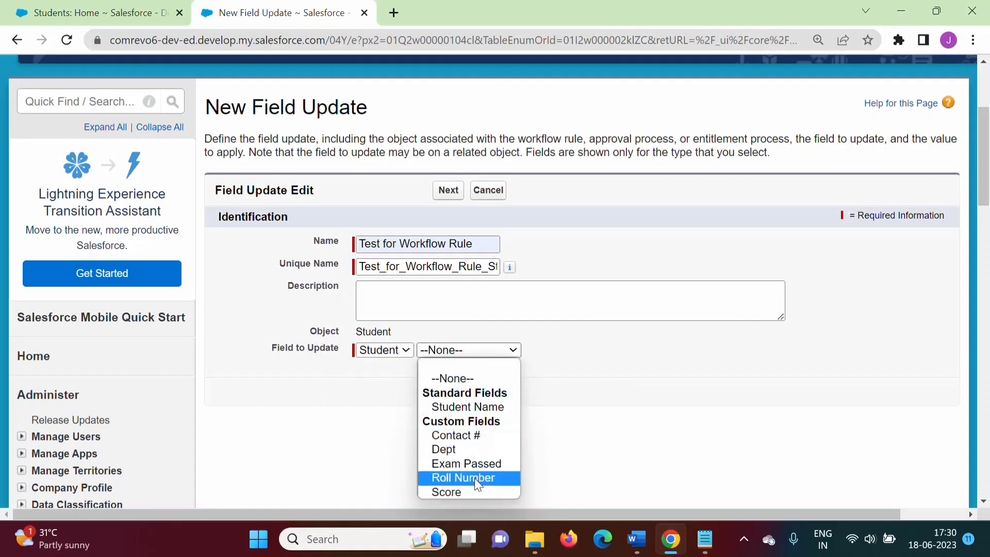
{"action": "left_click", "coordinate": [457, 463]}
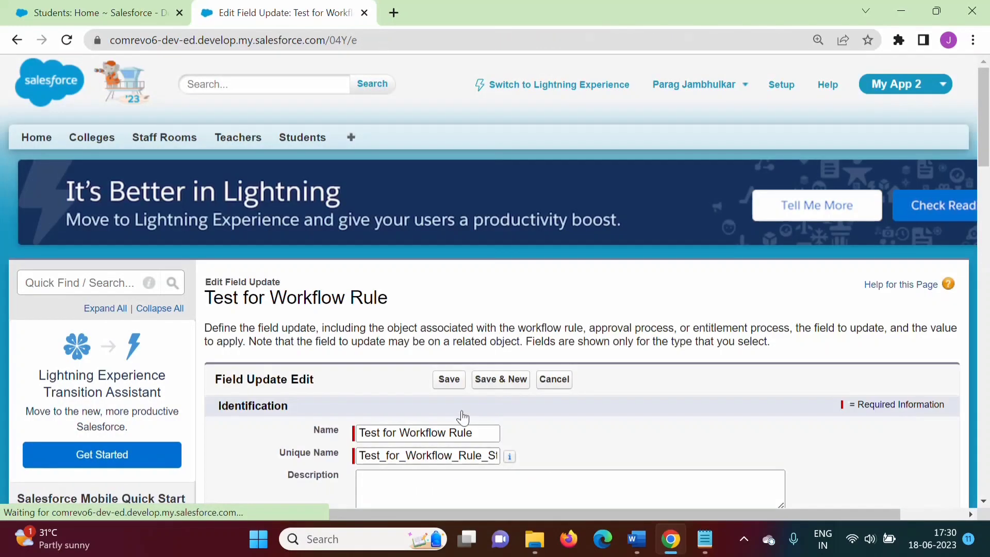
{"action": "scroll", "coordinate": [466, 238], "scroll_direction": "down", "scroll_amount": 5}
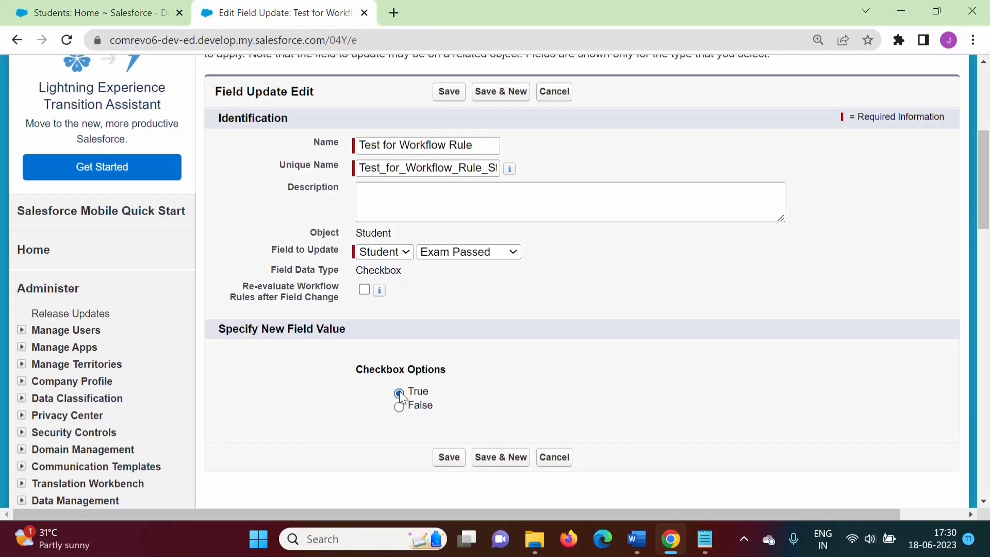
{"action": "left_click", "coordinate": [448, 457]}
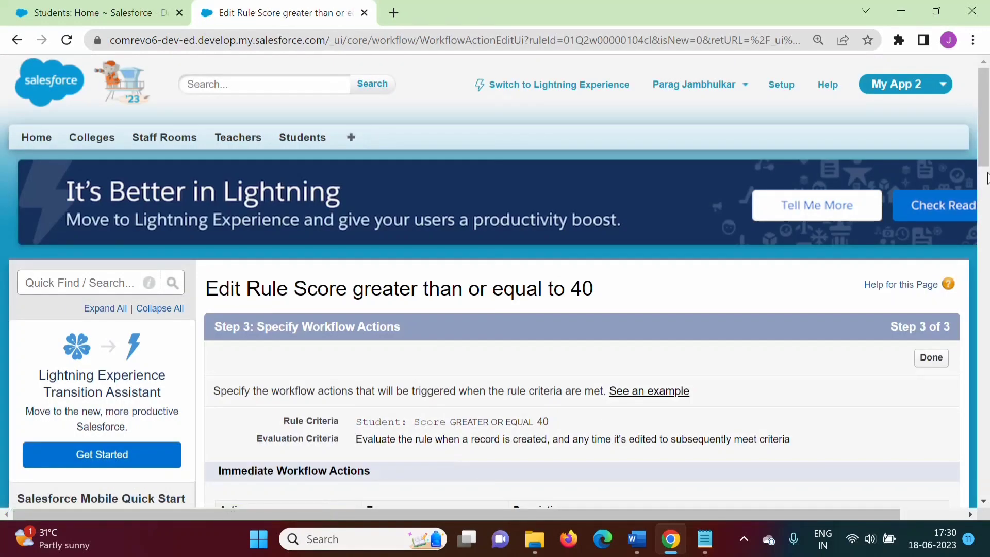
Check the requirement document for the outbound message action to add next
{"action": "scroll", "coordinate": [987, 181], "scroll_direction": "down", "scroll_amount": 5}
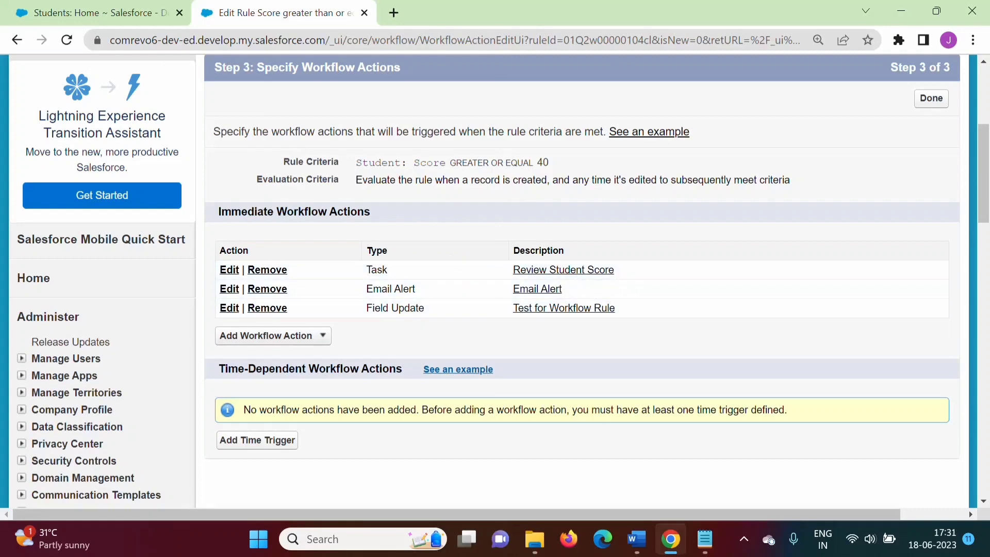
{"action": "left_click", "coordinate": [636, 539]}
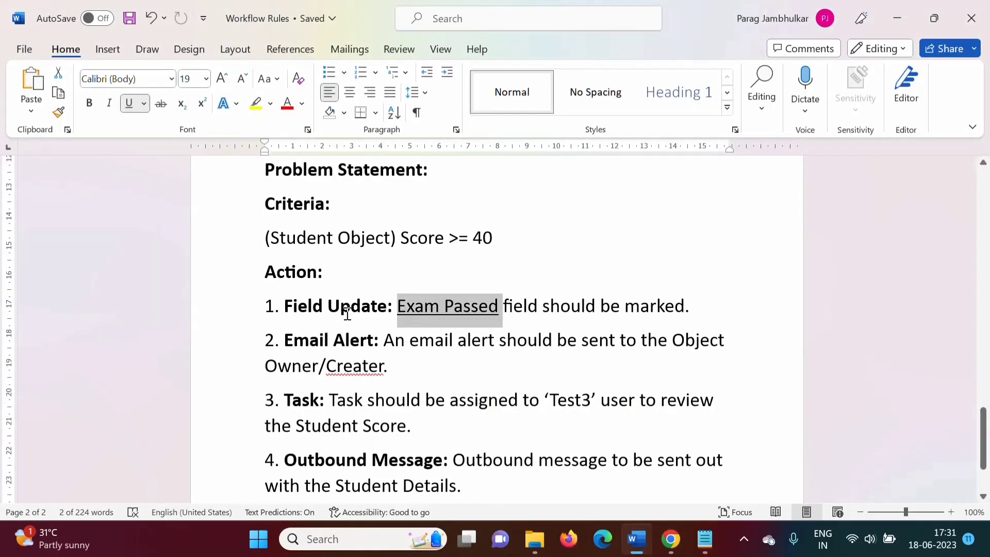
{"action": "left_click_drag", "start_coordinate": [285, 460], "coordinate": [447, 466]}
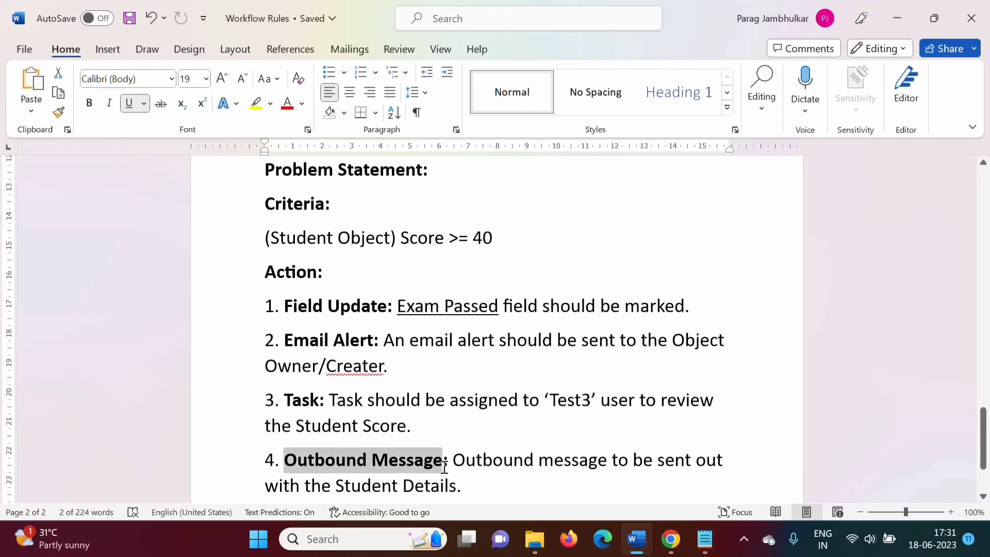
{"action": "left_click", "coordinate": [670, 539]}
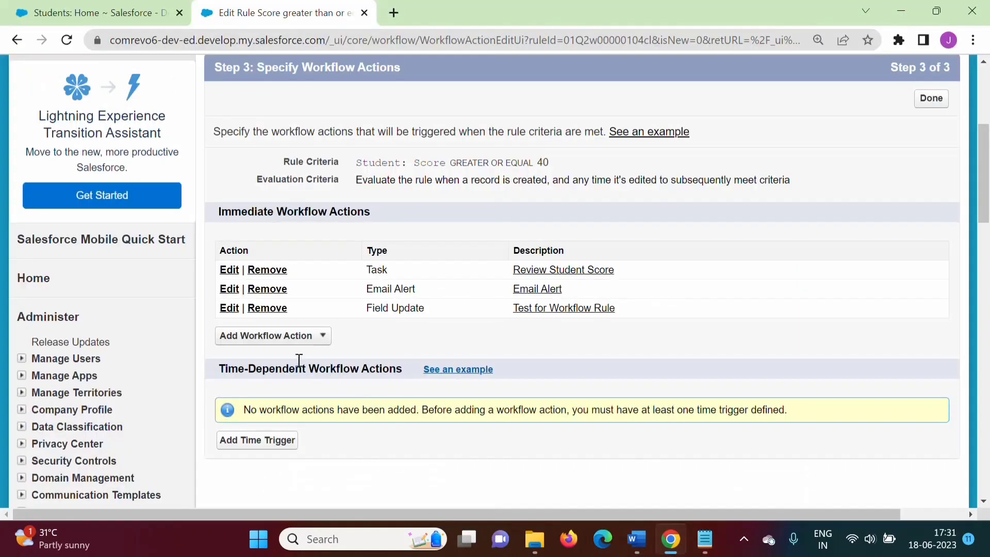
Add a new outbound message action named Test for Workflow Rule with unique name Test_for_Workflow_Rule_Message
{"action": "left_click", "coordinate": [287, 339]}
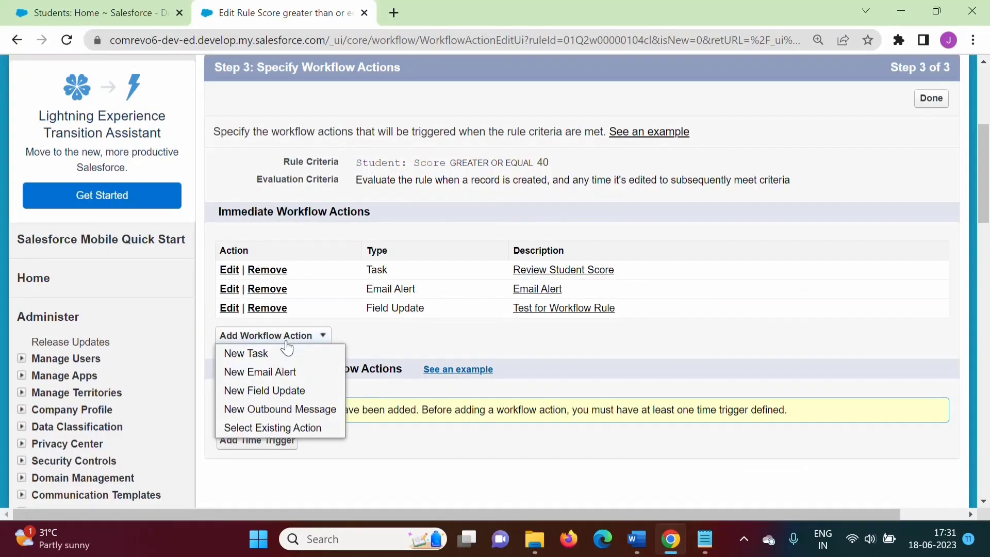
{"action": "left_click", "coordinate": [284, 412]}
{"action": "scroll", "coordinate": [398, 162], "scroll_direction": "down", "scroll_amount": 6}
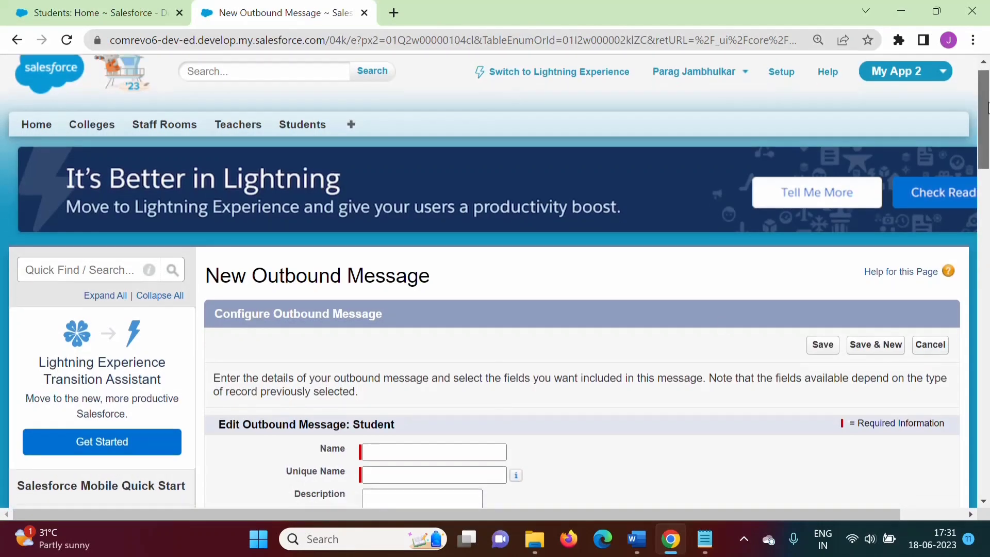
{"action": "left_click", "coordinate": [398, 163]}
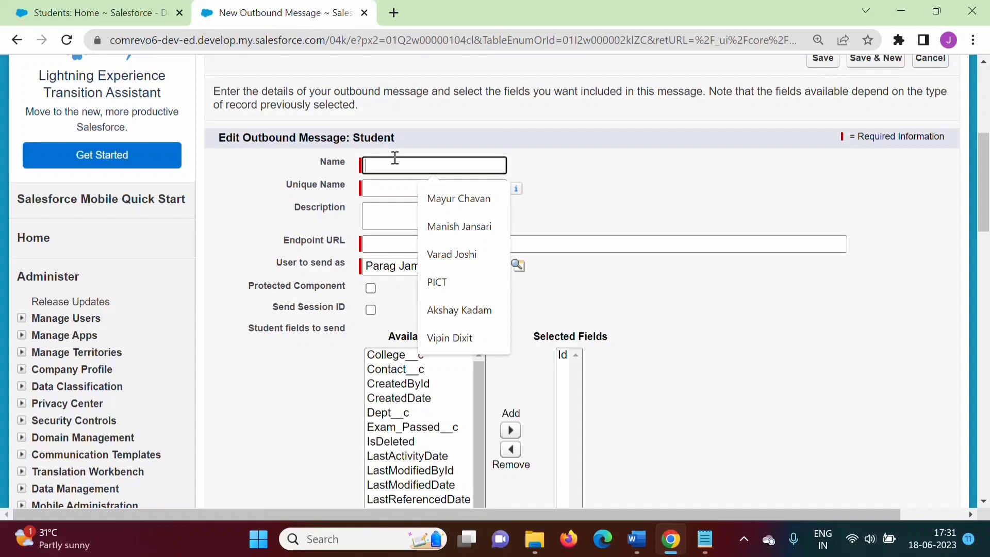
{"action": "type", "text": "Test for Workflow Rule"}
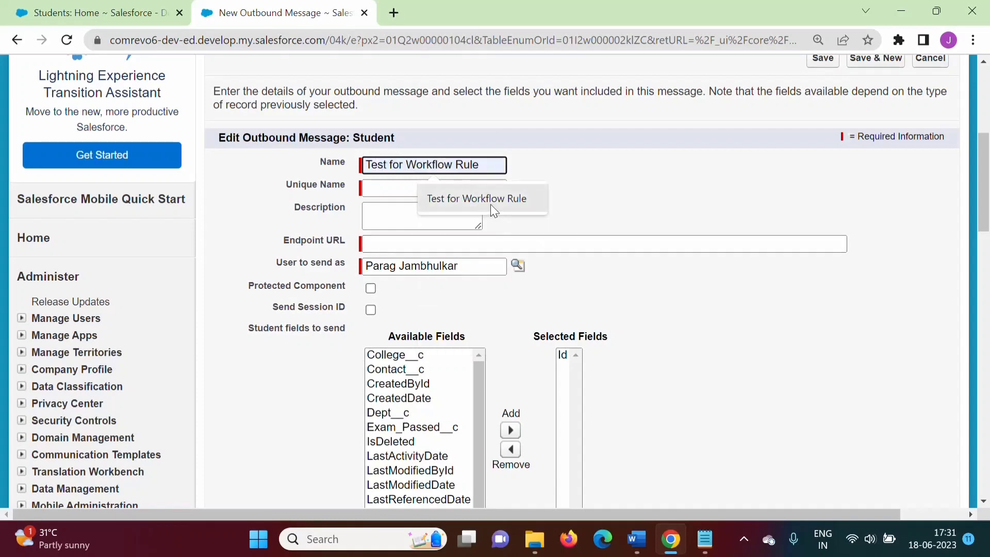
{"action": "left_click", "coordinate": [491, 204]}
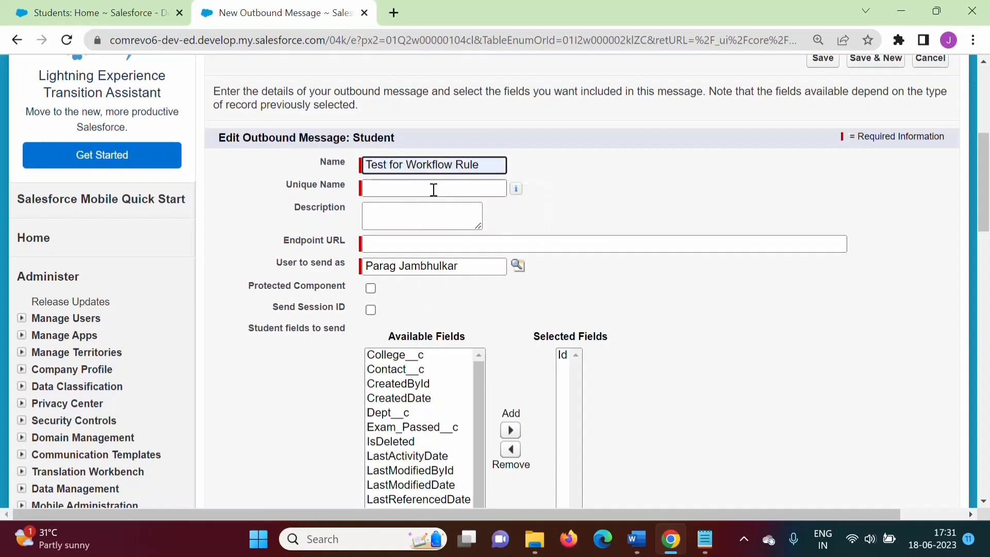
{"action": "left_click", "coordinate": [434, 188]}
{"action": "type", "text": "_Message"}
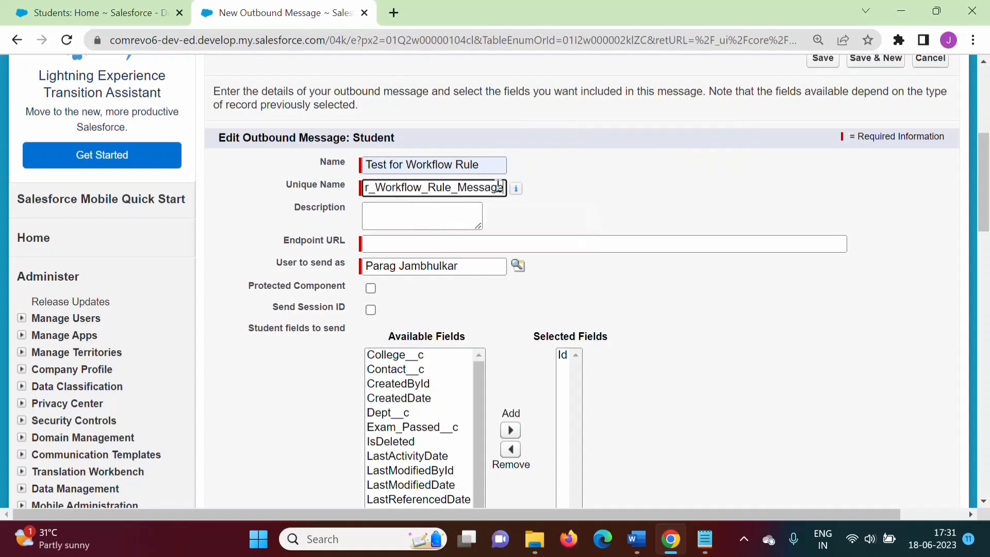
{"action": "left_click", "coordinate": [419, 207]}
{"action": "left_click", "coordinate": [589, 197]}
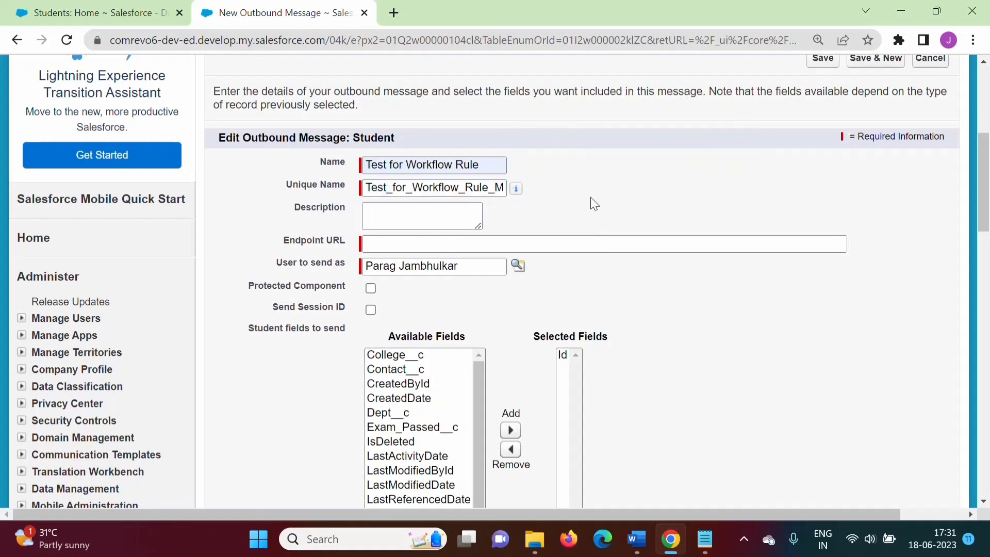
{"action": "left_click", "coordinate": [416, 250]}
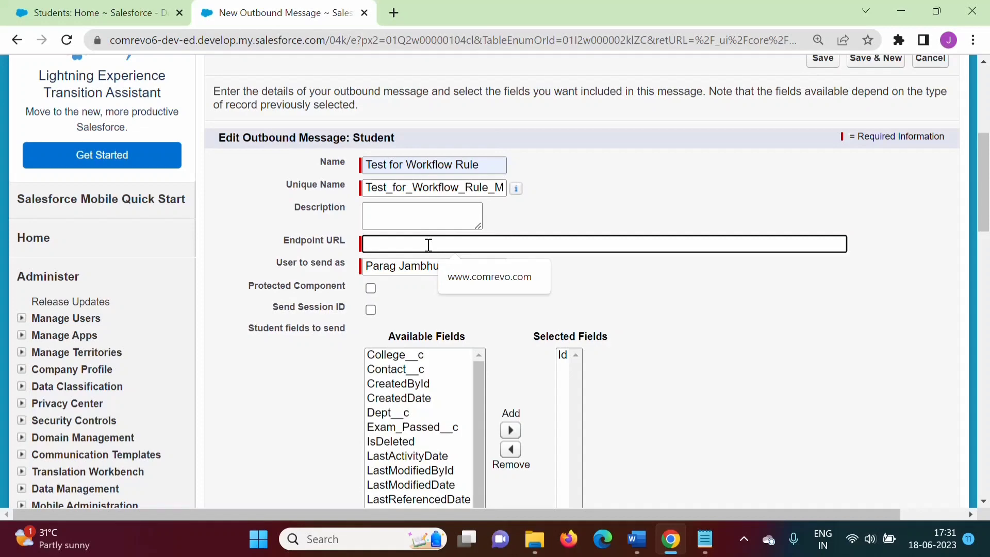
{"action": "left_click", "coordinate": [493, 277]}
{"action": "left_click_drag", "start_coordinate": [461, 243], "coordinate": [382, 235]}
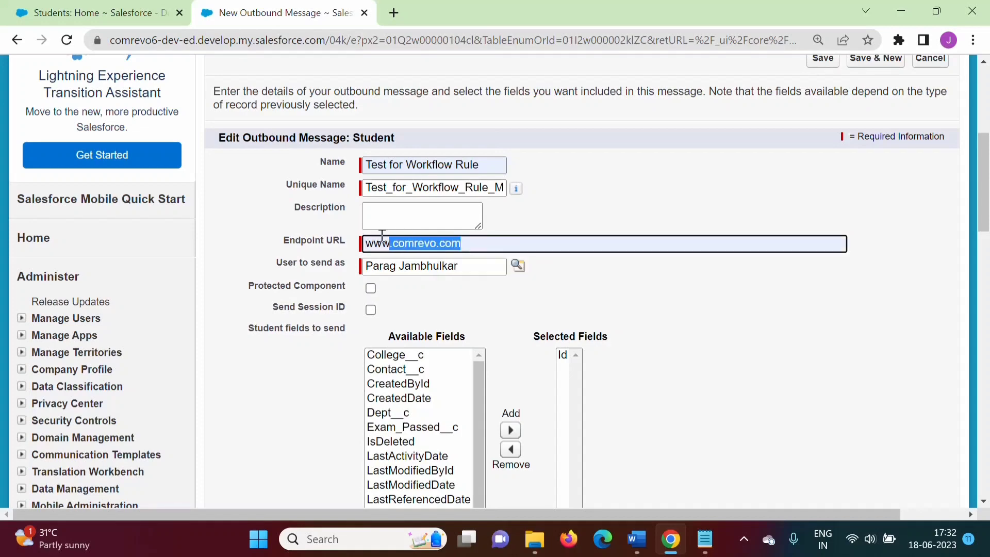
{"action": "left_click", "coordinate": [477, 307]}
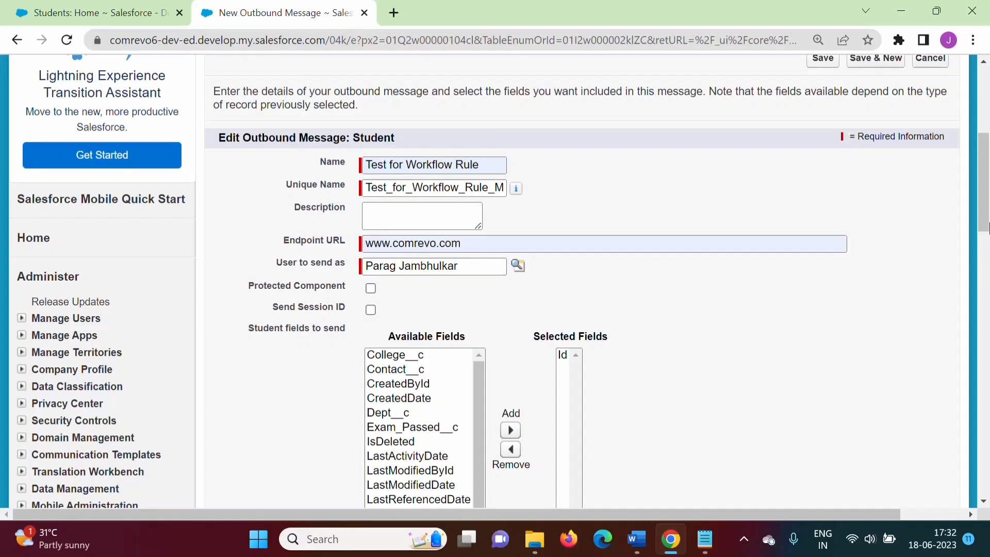
Add College__c, Contact__c, Dept__c, Exam_Passed__c, Name, Roll_Number__c and Score__c to the outbound message's selected Student fields
{"action": "left_click_drag", "start_coordinate": [985, 227], "coordinate": [986, 257]}
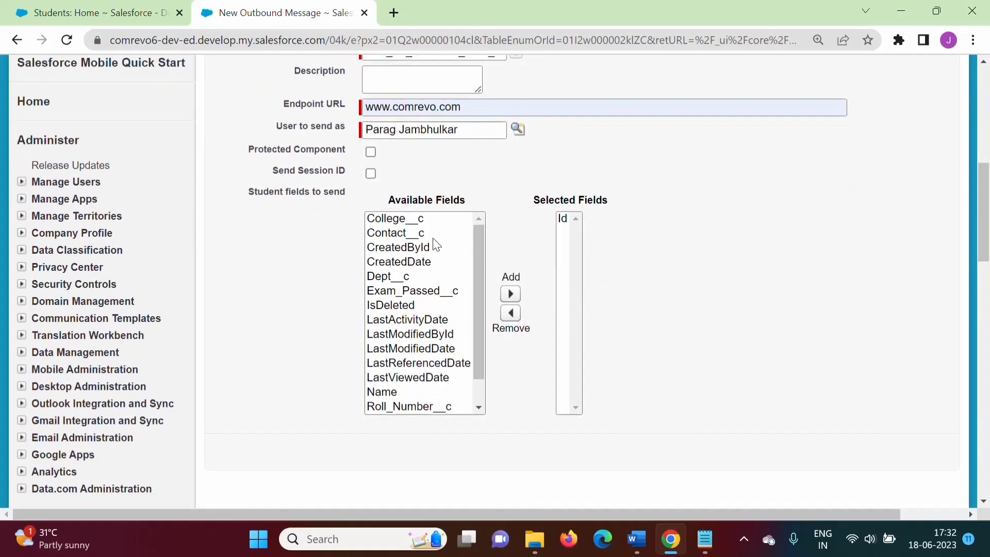
{"action": "left_click", "coordinate": [388, 277]}
{"action": "left_click", "coordinate": [406, 217]}
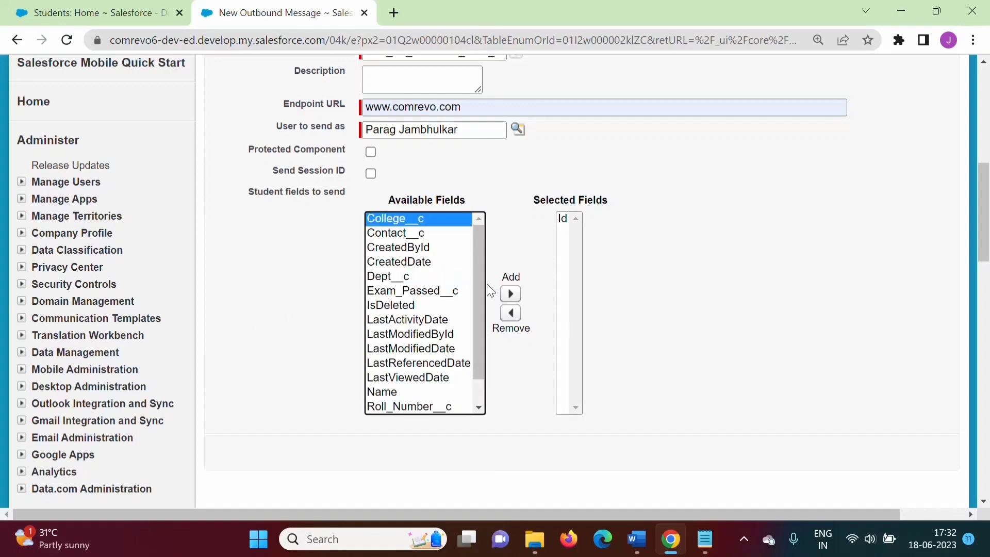
{"action": "left_click", "coordinate": [510, 294]}
{"action": "left_click", "coordinate": [418, 217]}
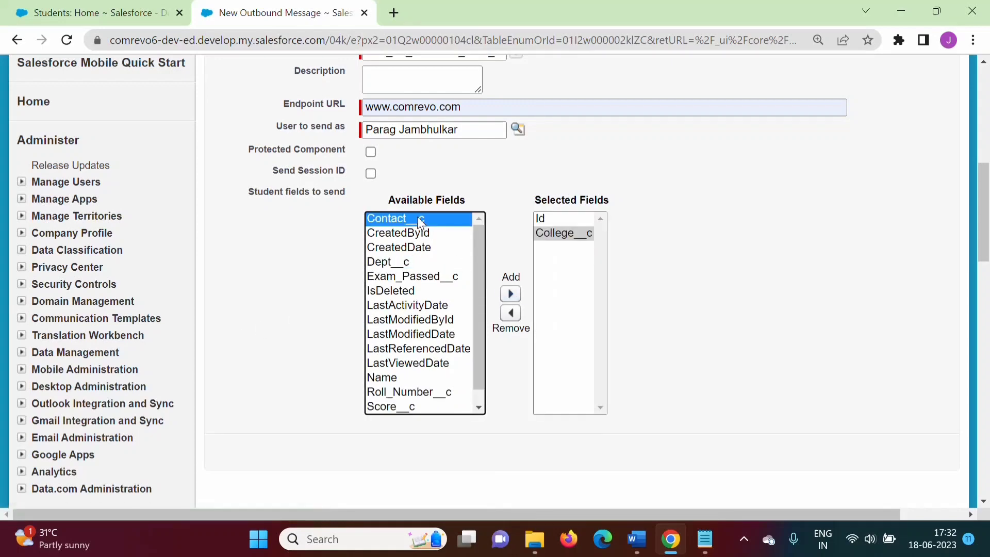
{"action": "left_click", "coordinate": [511, 293]}
{"action": "left_click", "coordinate": [405, 248]}
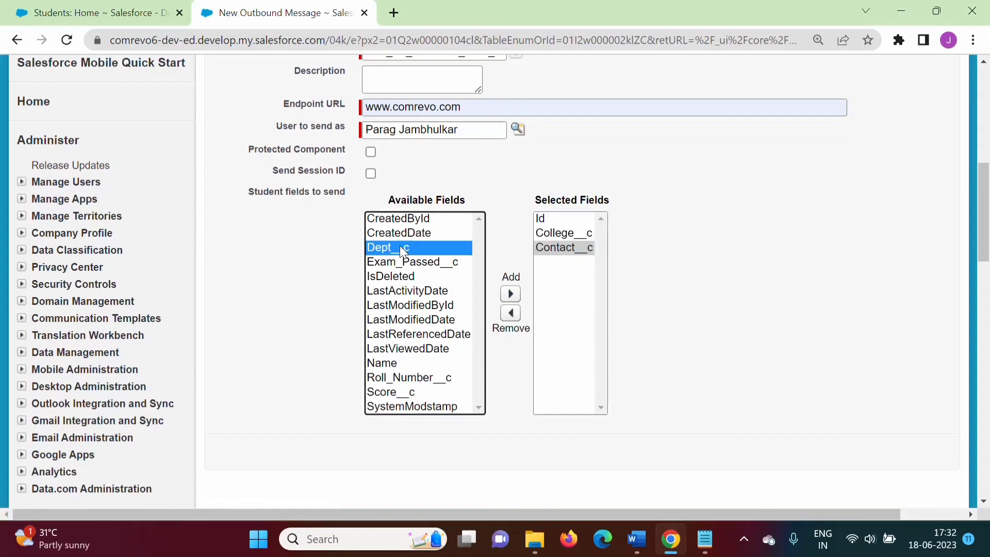
{"action": "left_click", "coordinate": [510, 293]}
{"action": "left_click", "coordinate": [412, 247]}
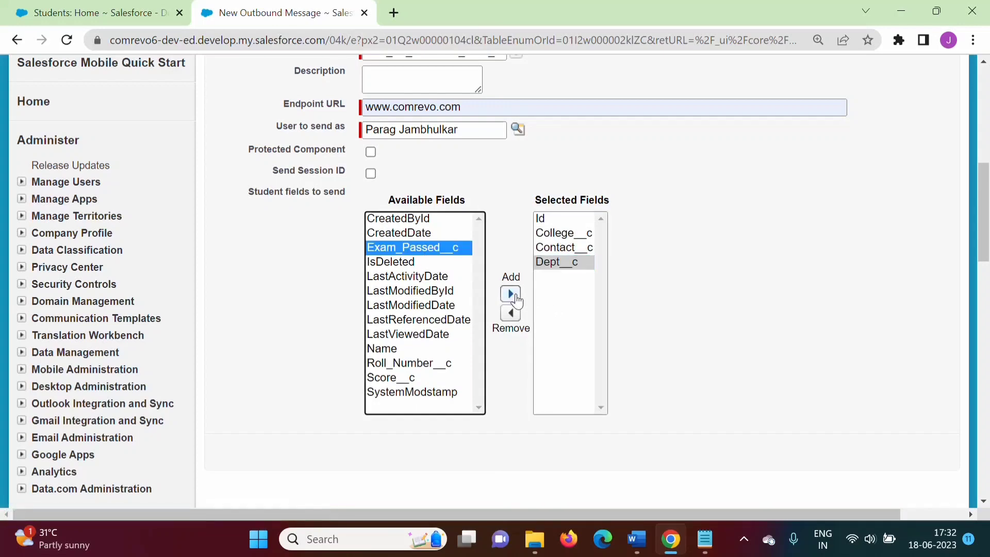
{"action": "left_click", "coordinate": [511, 294]}
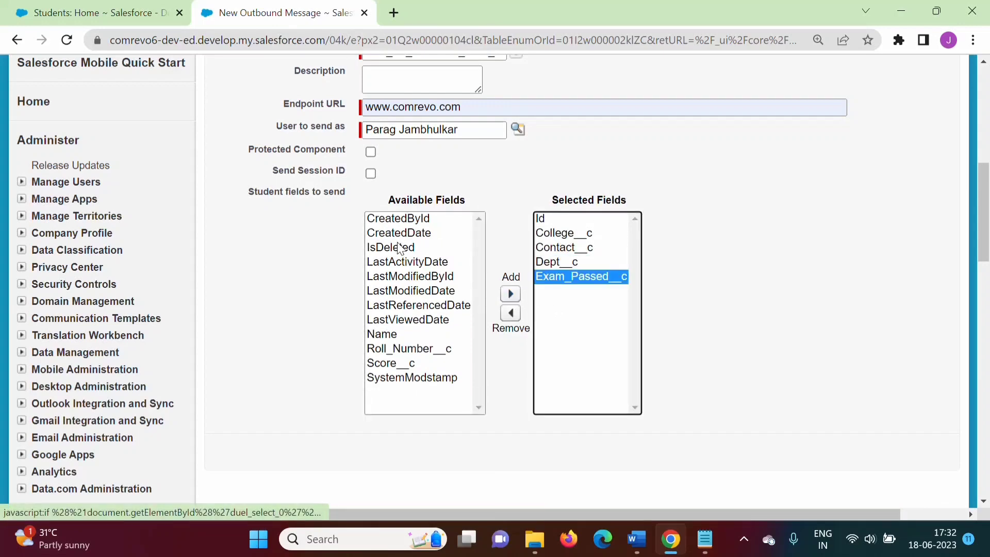
{"action": "left_click", "coordinate": [399, 336]}
{"action": "left_click", "coordinate": [515, 294]}
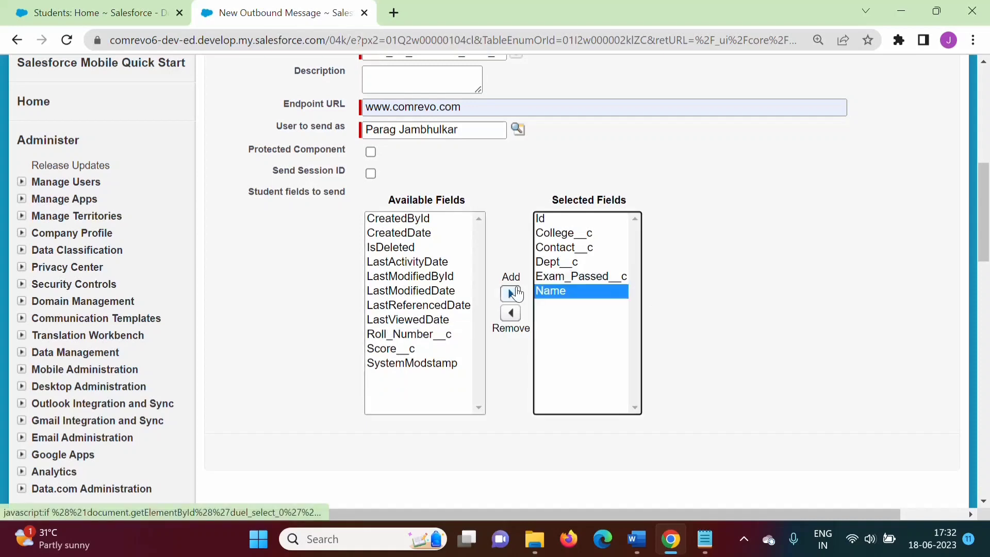
{"action": "left_click", "coordinate": [406, 334]}
{"action": "left_click", "coordinate": [507, 295]}
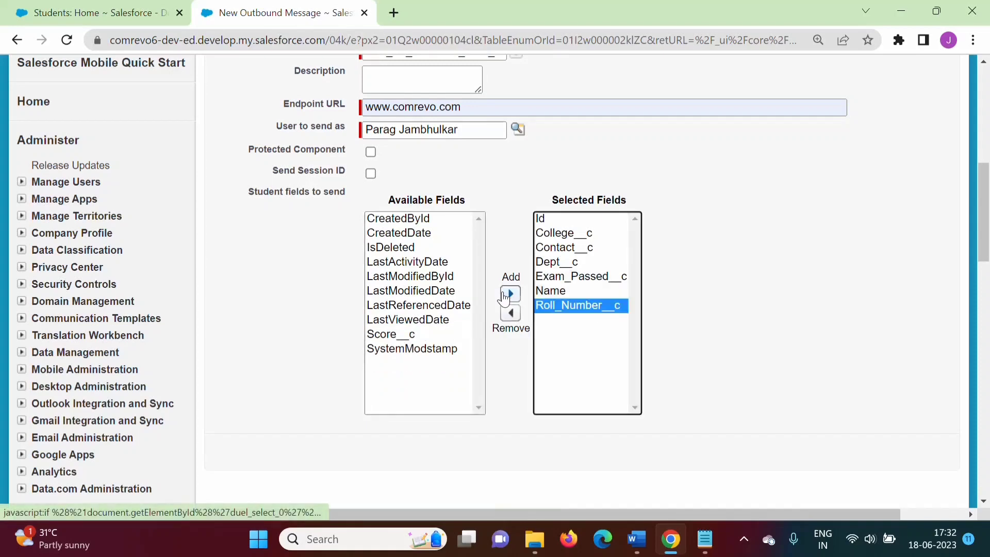
{"action": "left_click", "coordinate": [386, 334]}
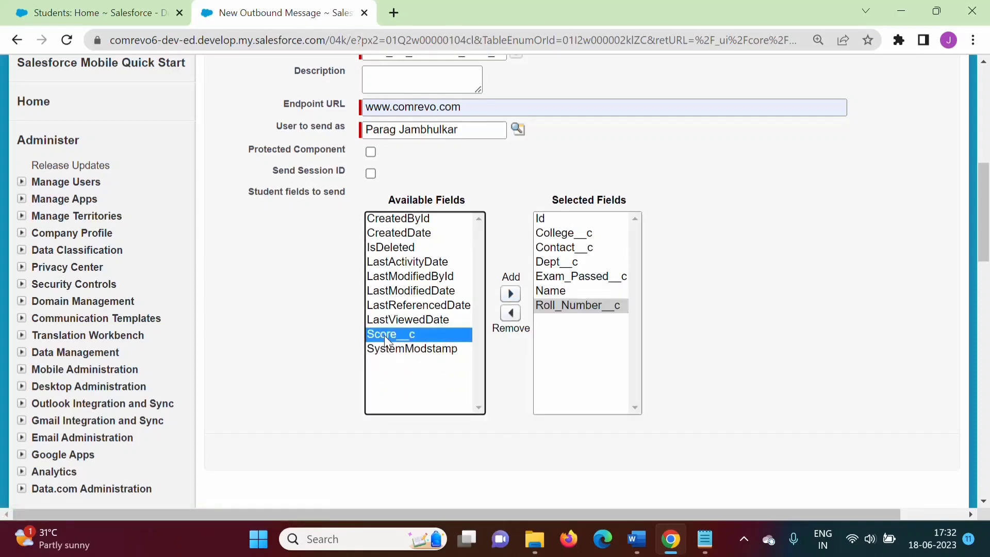
{"action": "left_click", "coordinate": [510, 295]}
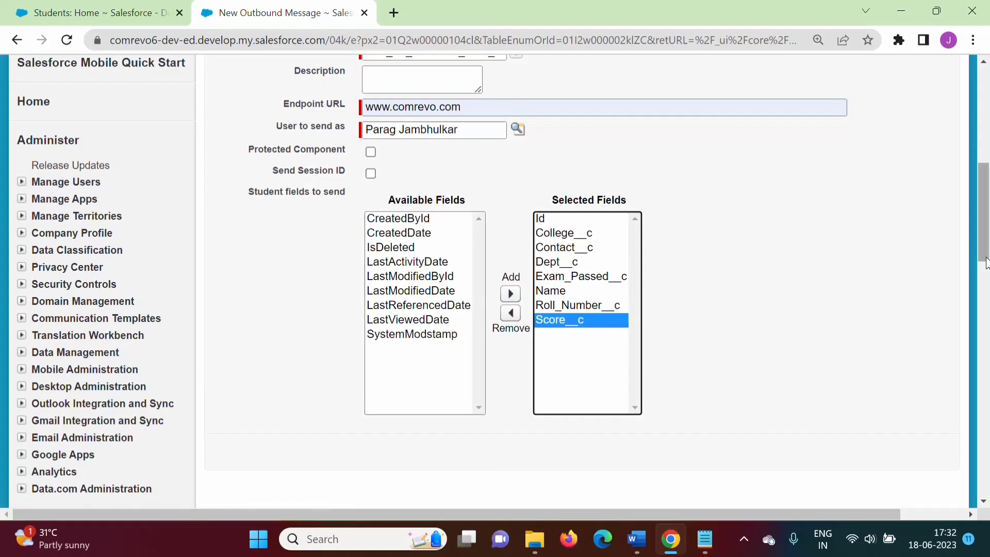
Save the outbound message and finish specifying the workflow rule's actions
{"action": "left_click_drag", "start_coordinate": [984, 258], "coordinate": [986, 214]}
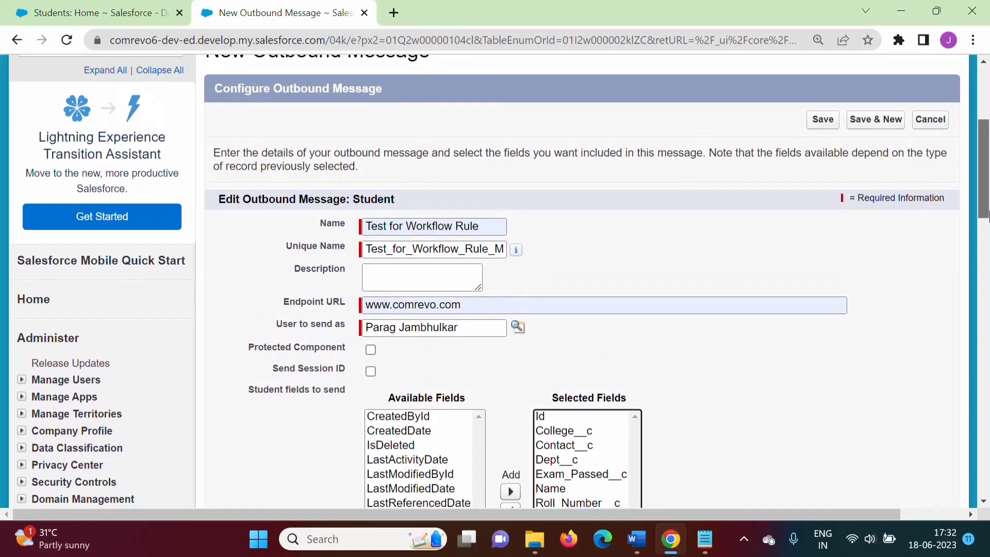
{"action": "left_click", "coordinate": [812, 124]}
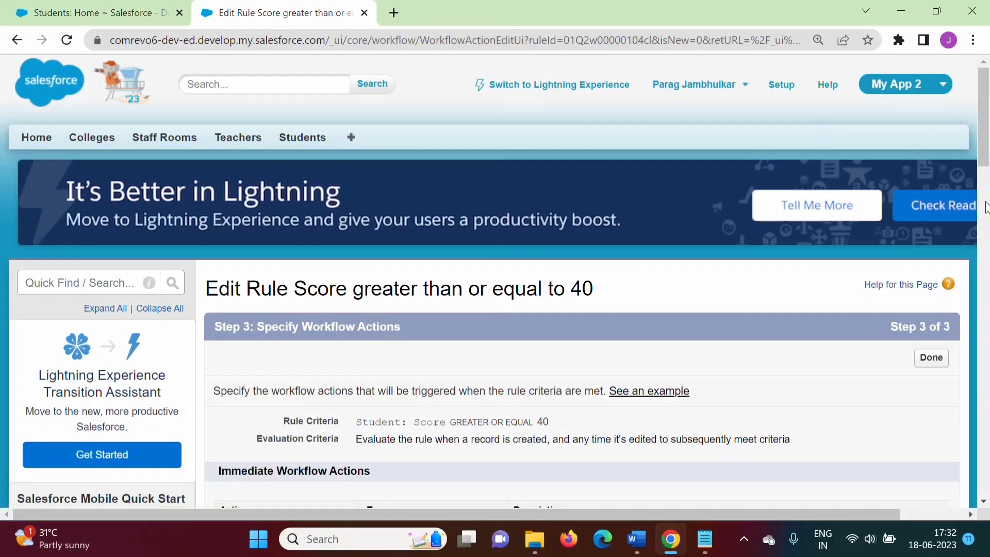
{"action": "scroll", "coordinate": [986, 208], "scroll_direction": "down", "scroll_amount": 5}
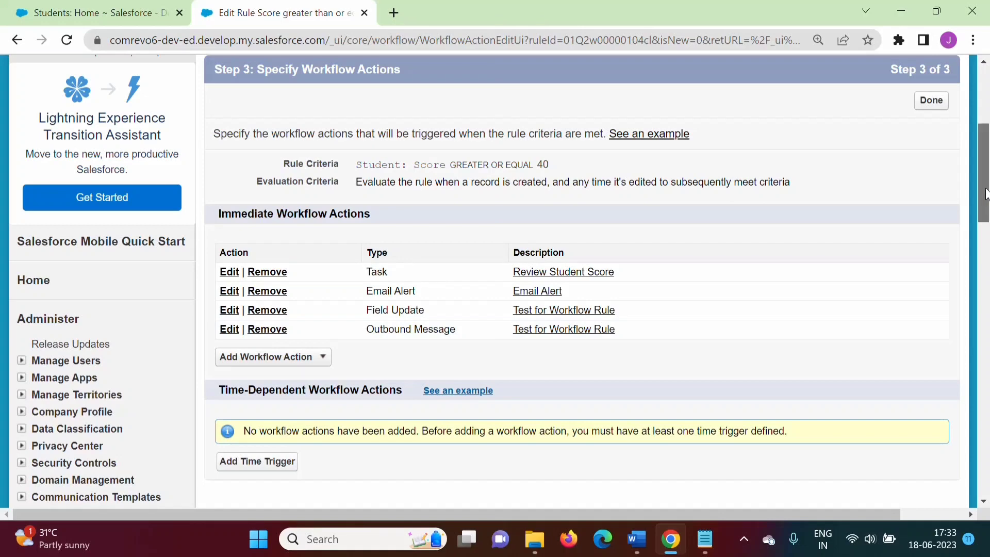
{"action": "left_click_drag", "start_coordinate": [985, 193], "coordinate": [985, 176]}
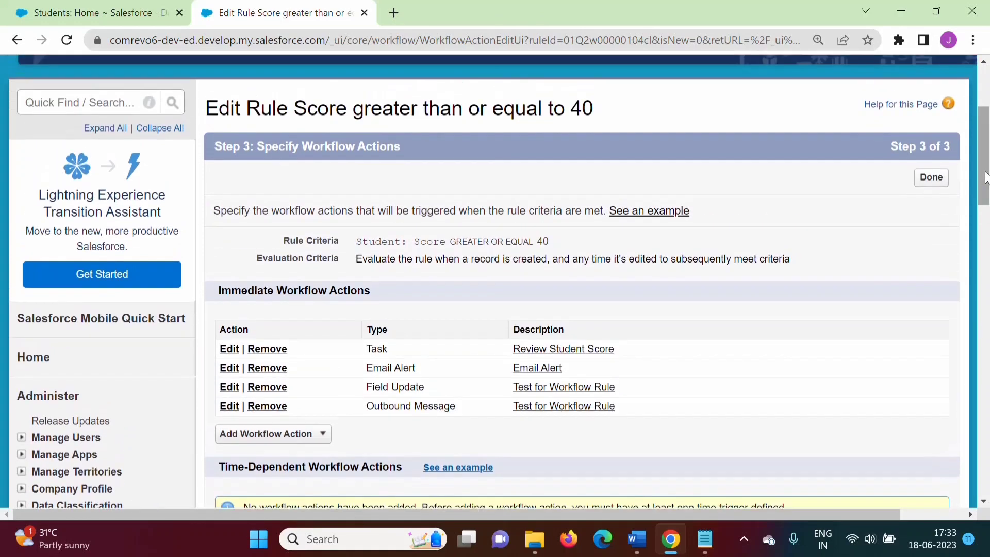
{"action": "left_click", "coordinate": [930, 177]}
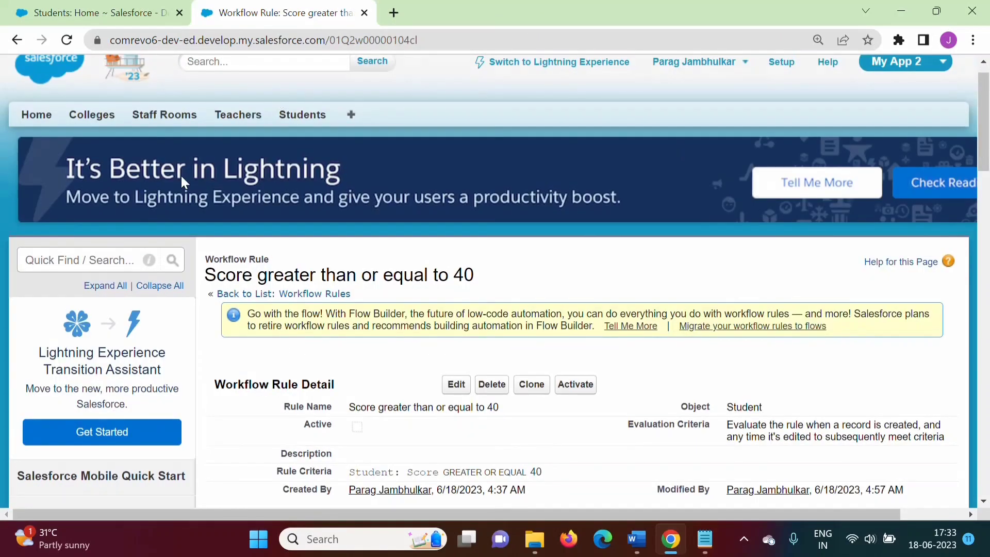
Set the second student record's Score to 47, save it, and open its detail page to check Exam Passed
{"action": "left_click_drag", "start_coordinate": [988, 136], "coordinate": [989, 116]}
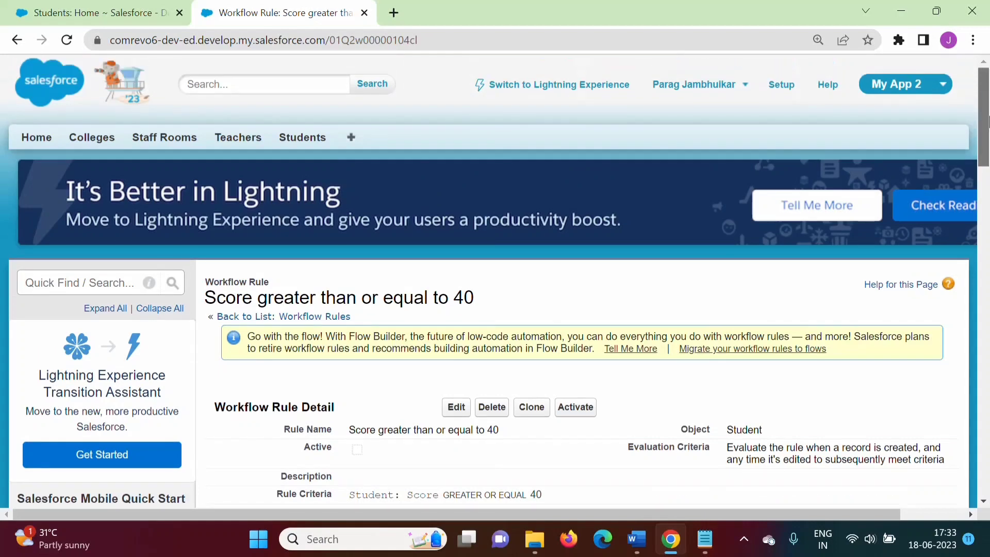
{"action": "left_click", "coordinate": [310, 144]}
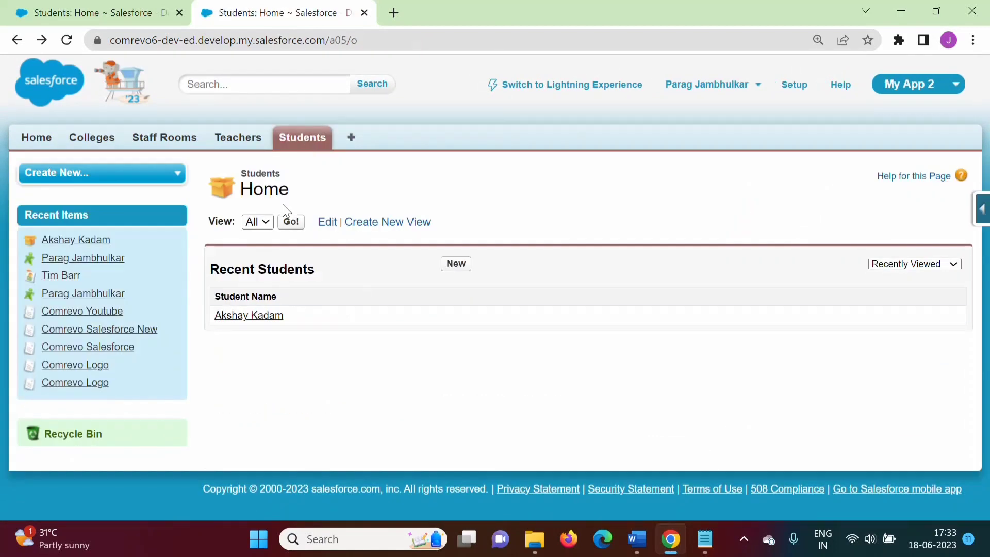
{"action": "left_click", "coordinate": [291, 223]}
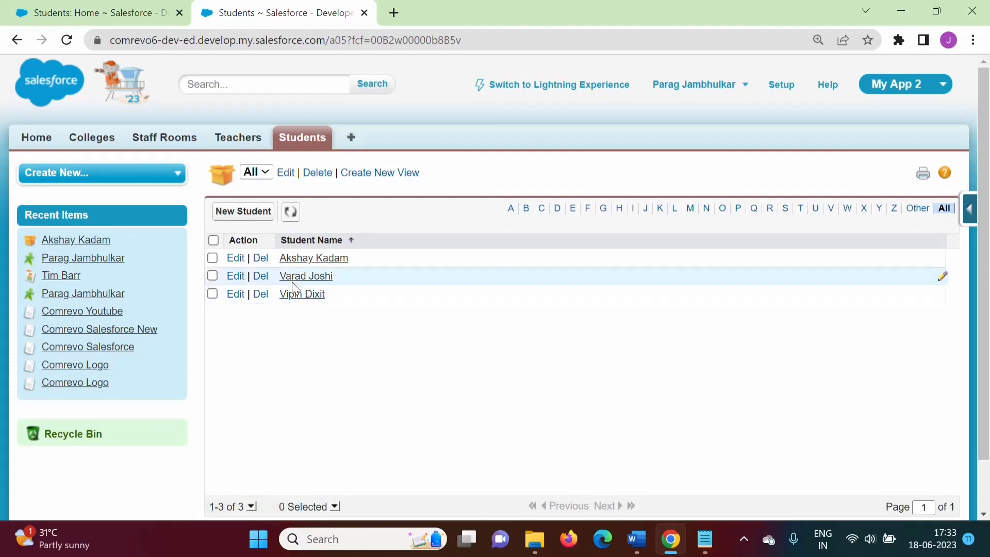
{"action": "left_click", "coordinate": [237, 276]}
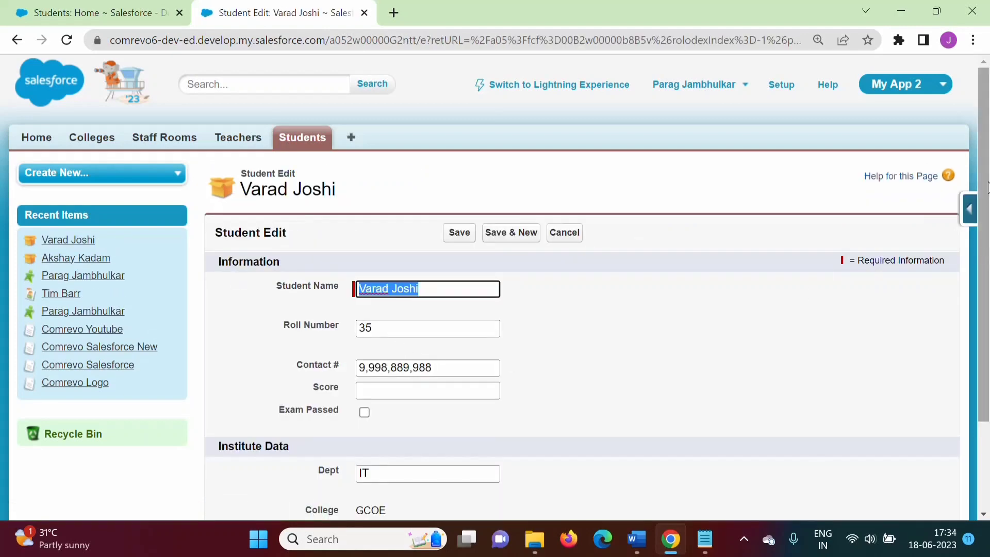
{"action": "left_click_drag", "start_coordinate": [987, 188], "coordinate": [987, 224]}
{"action": "left_click", "coordinate": [412, 342]}
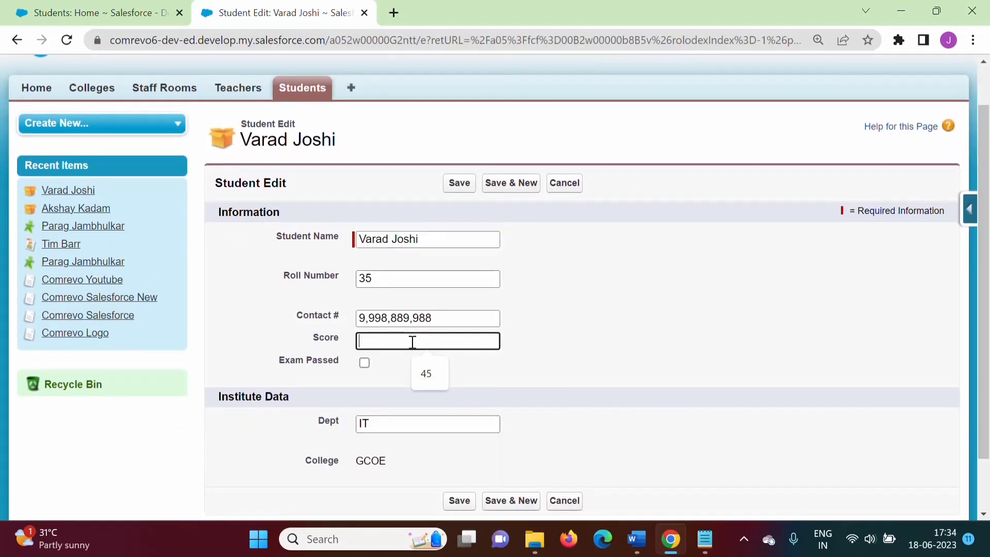
{"action": "type", "text": "47"}
{"action": "left_click", "coordinate": [597, 375]}
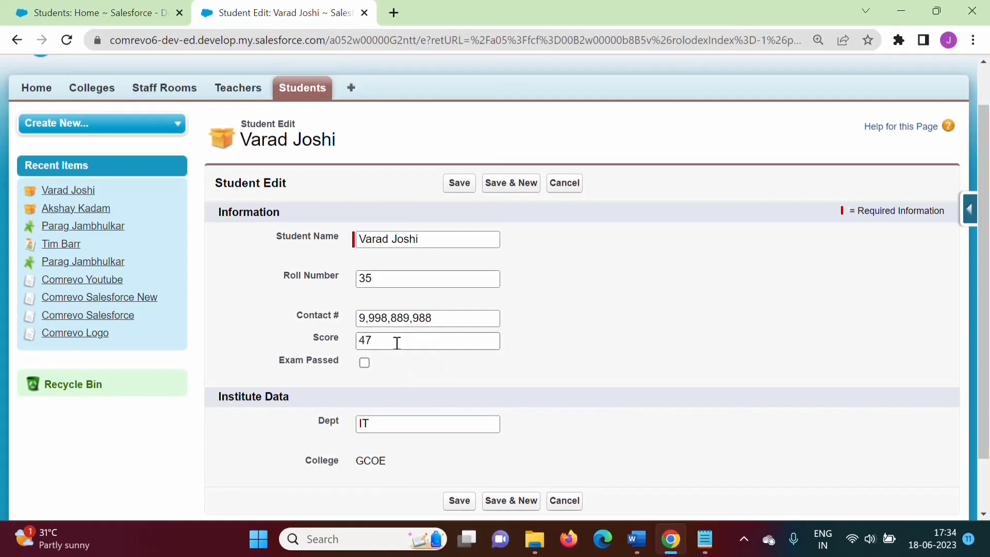
{"action": "left_click", "coordinate": [459, 187]}
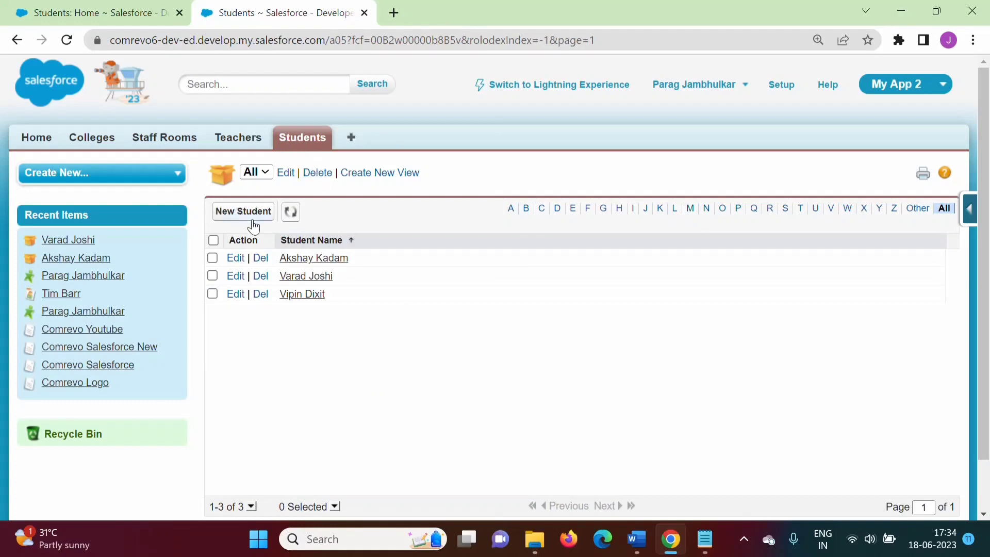
{"action": "left_click", "coordinate": [304, 278]}
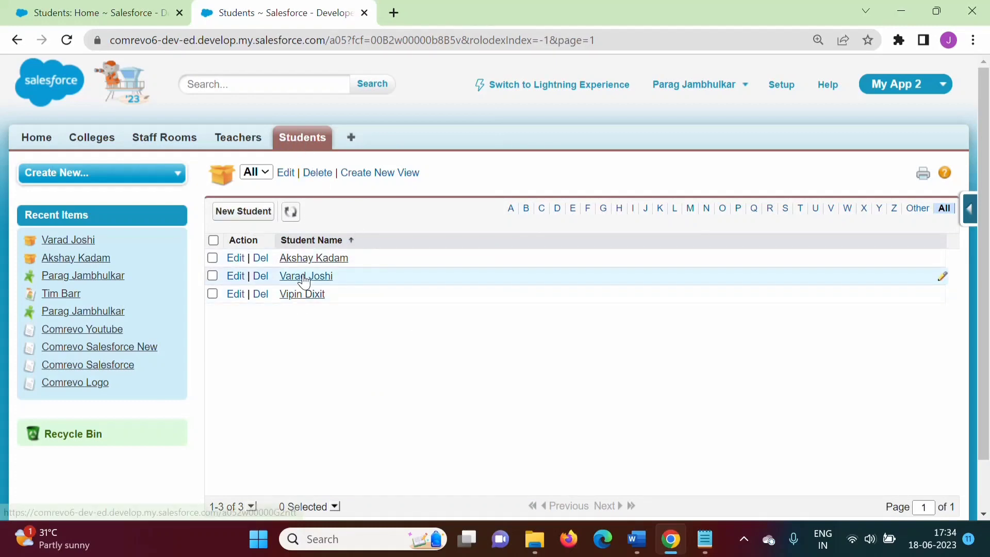
{"action": "scroll", "coordinate": [302, 281], "scroll_direction": "down", "scroll_amount": 1}
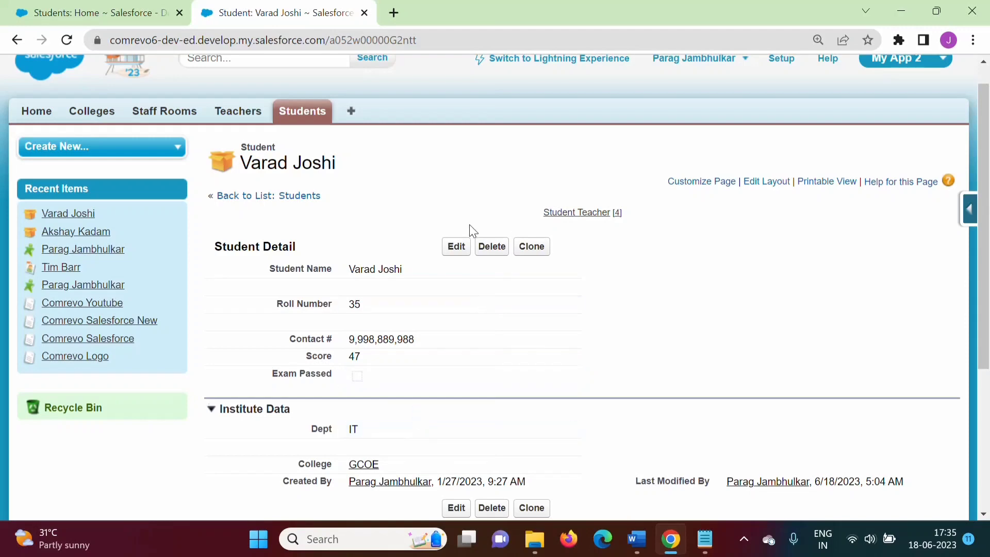
Clear the second student's Score field and save the record
{"action": "left_click", "coordinate": [453, 250]}
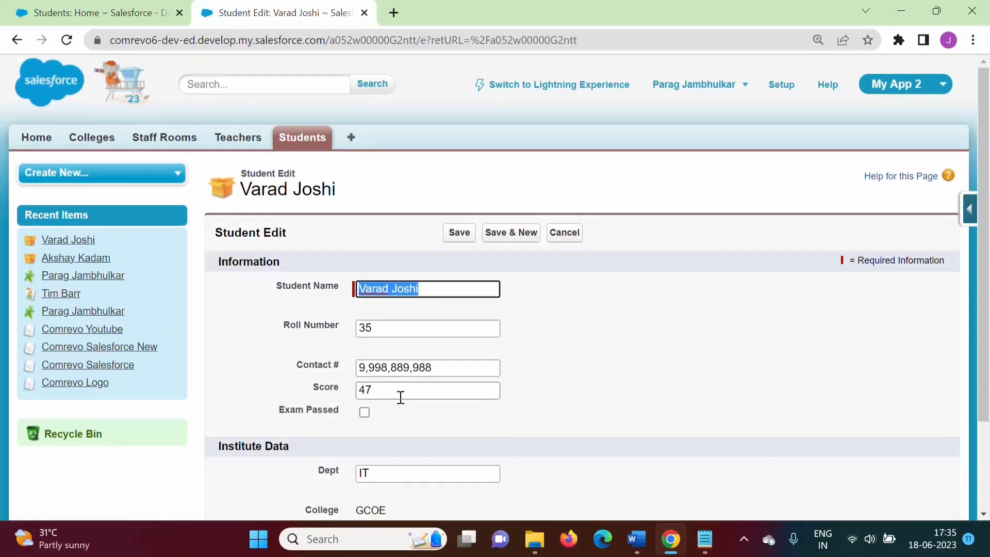
{"action": "left_click", "coordinate": [401, 396]}
{"action": "key", "text": "BackSpace"}
{"action": "key", "text": "BackSpace"}
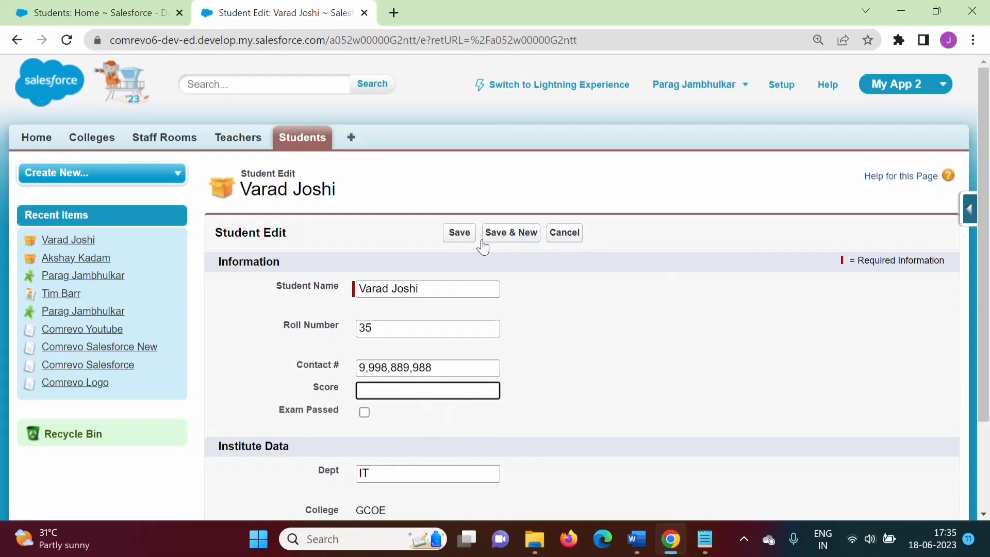
{"action": "left_click", "coordinate": [448, 233]}
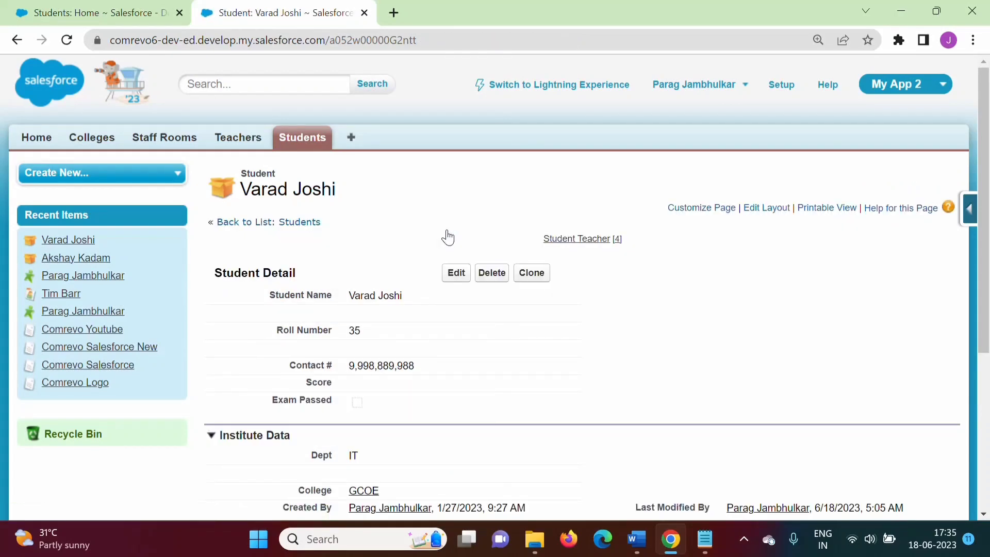
Open Workflow Rules from Setup and activate the 'Score greater than or equal to 40' rule
{"action": "left_click", "coordinate": [782, 86]}
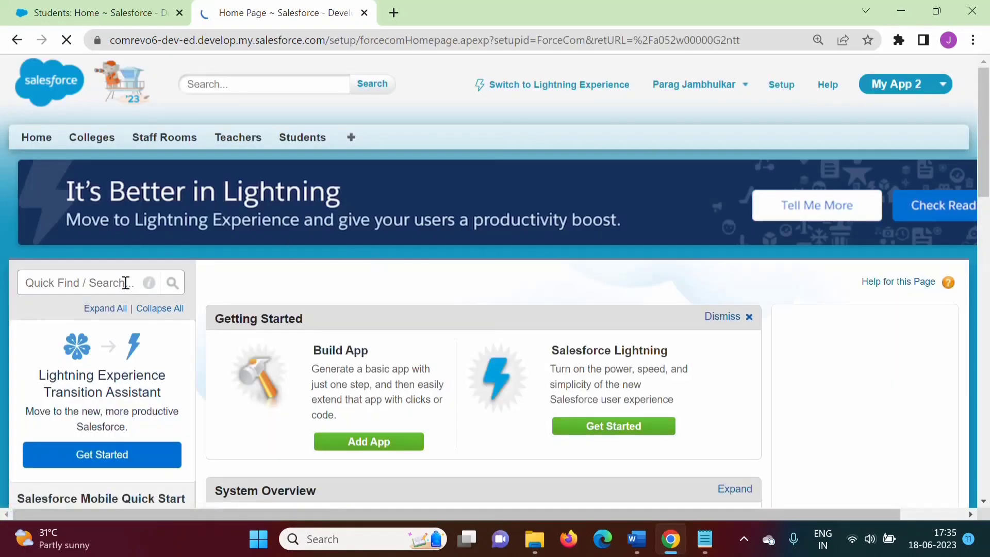
{"action": "left_click", "coordinate": [119, 282]}
{"action": "type", "text": "W"}
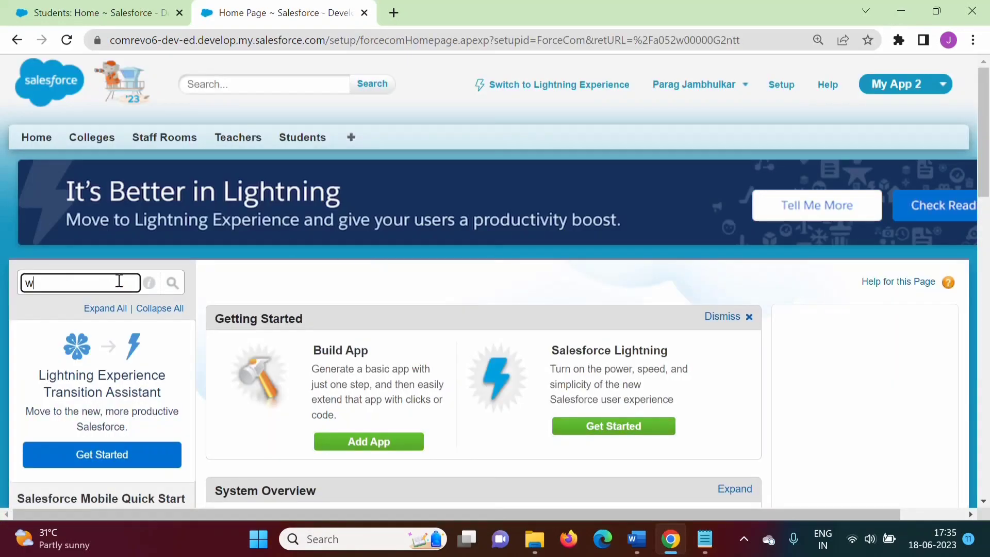
{"action": "type", "text": "orkflow"}
{"action": "left_click", "coordinate": [111, 414]}
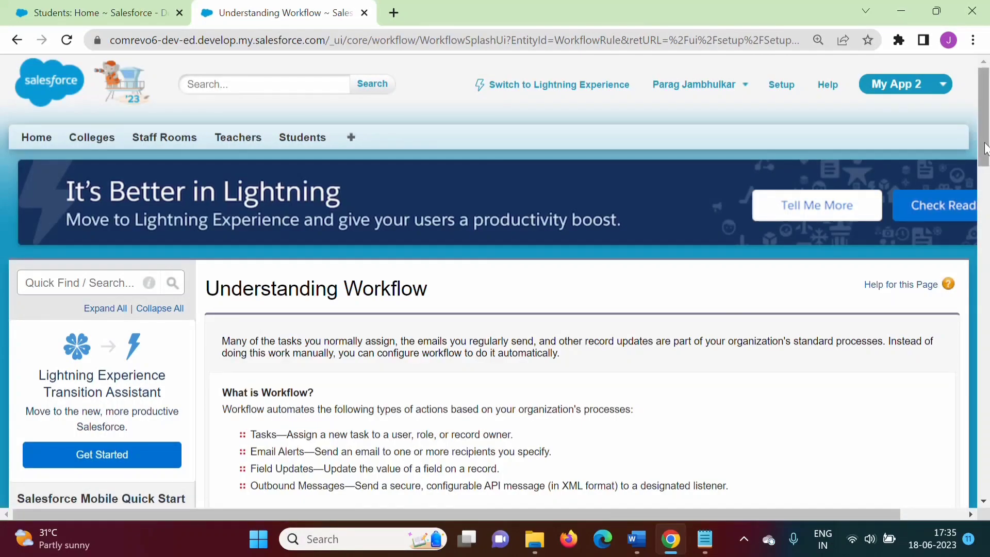
{"action": "scroll", "coordinate": [987, 186], "scroll_direction": "down", "scroll_amount": 6}
{"action": "scroll", "coordinate": [987, 227], "scroll_direction": "down", "scroll_amount": 3}
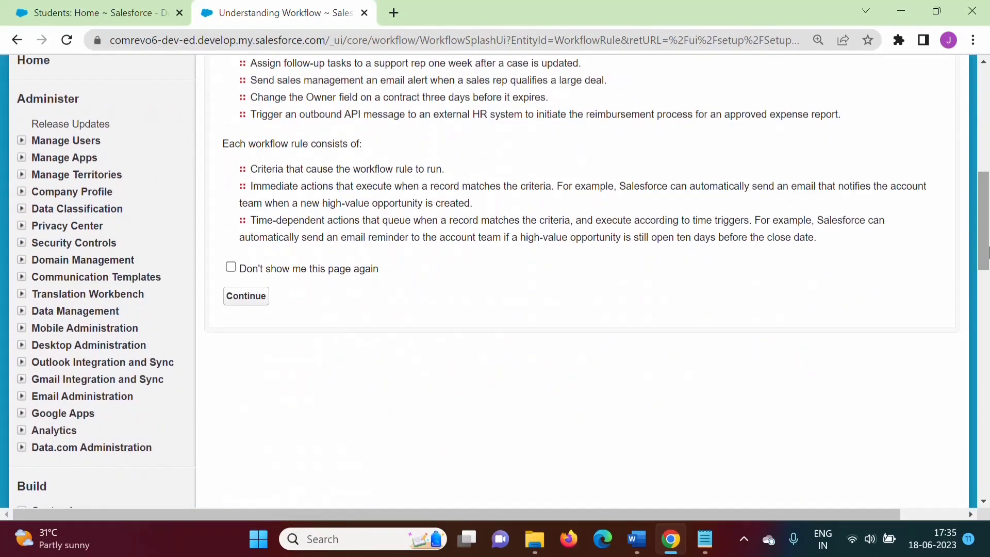
{"action": "left_click", "coordinate": [246, 301]}
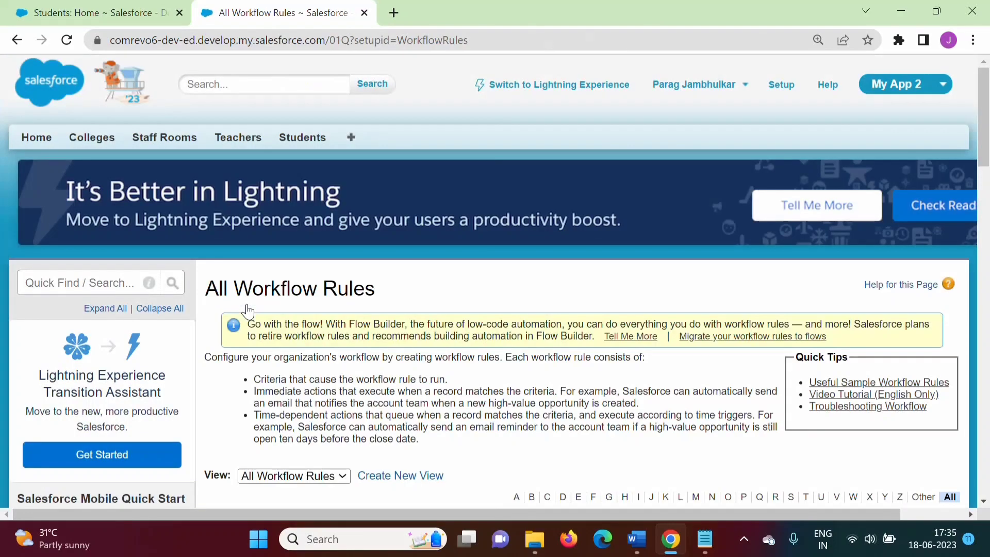
{"action": "scroll", "coordinate": [986, 110], "scroll_direction": "down", "scroll_amount": 6}
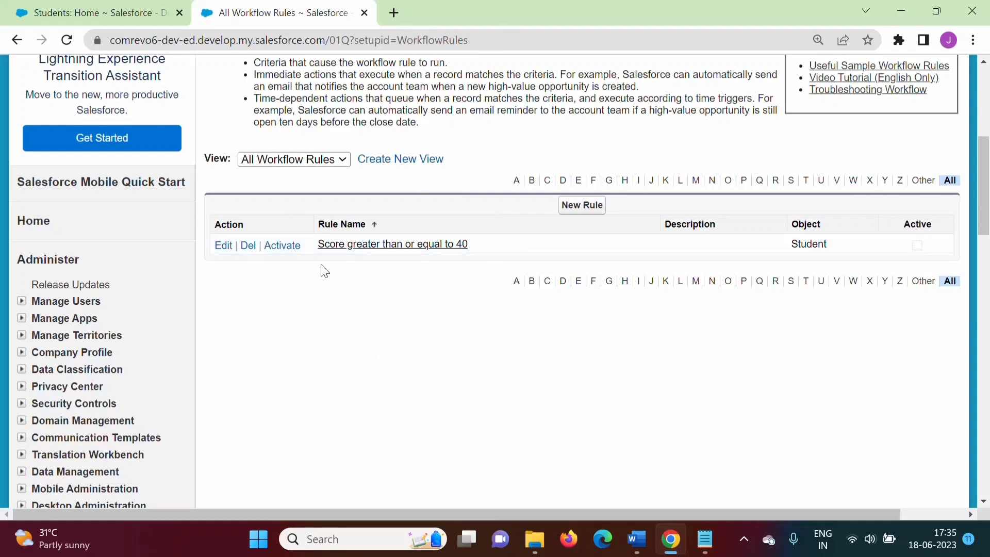
{"action": "left_click", "coordinate": [281, 247]}
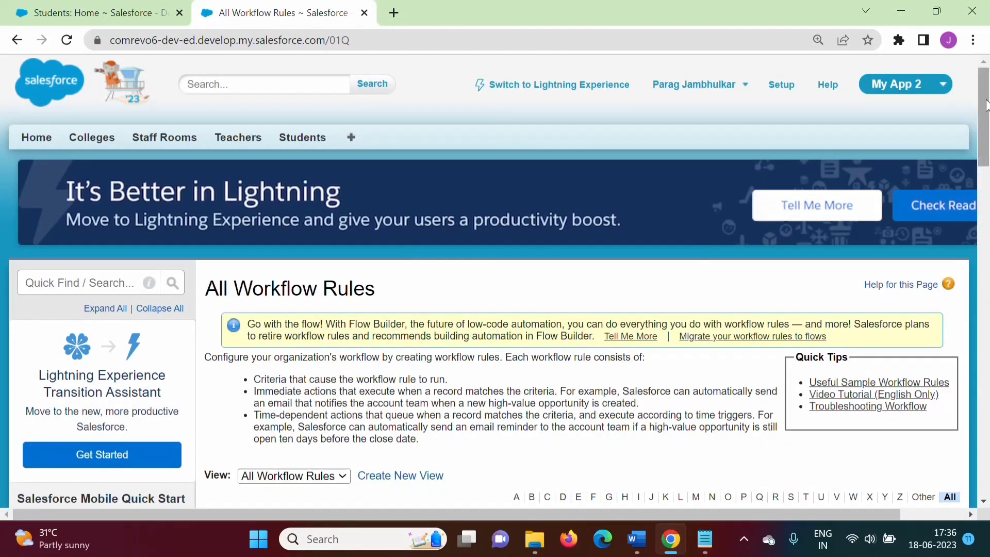
Set the second student's Score to 47 from the Students list, save it, and open its detail page
{"action": "left_click_drag", "start_coordinate": [984, 102], "coordinate": [984, 140]}
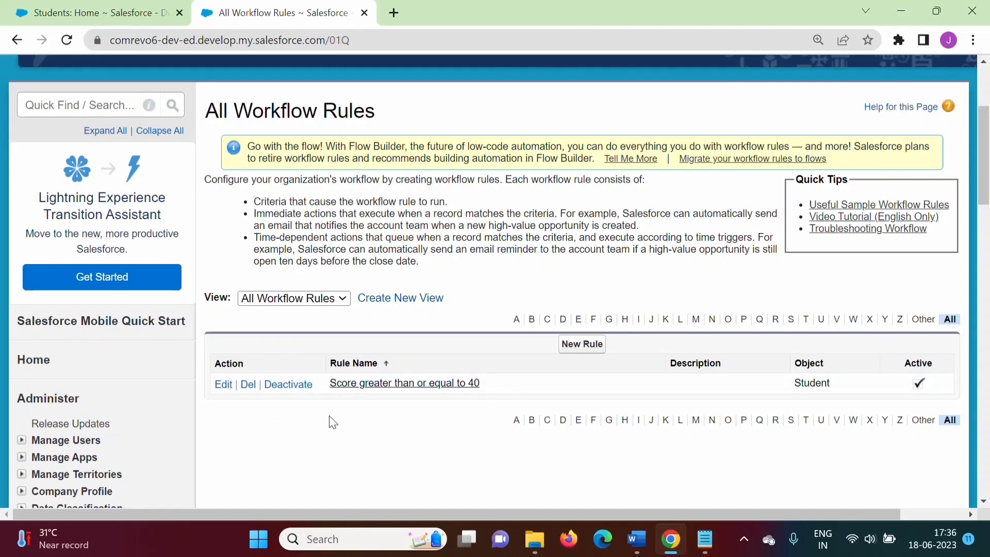
{"action": "scroll", "coordinate": [714, 122], "scroll_direction": "up", "scroll_amount": 3}
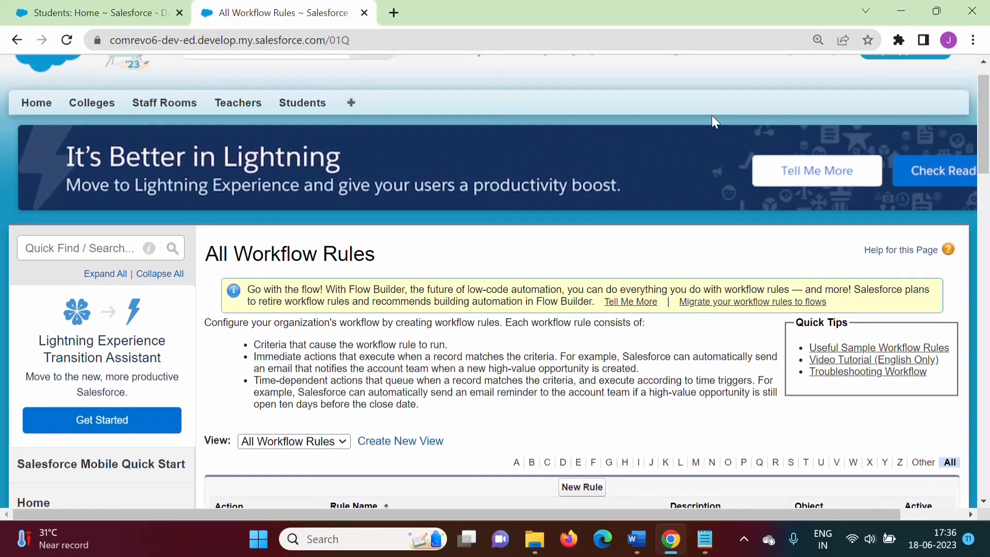
{"action": "left_click", "coordinate": [298, 101]}
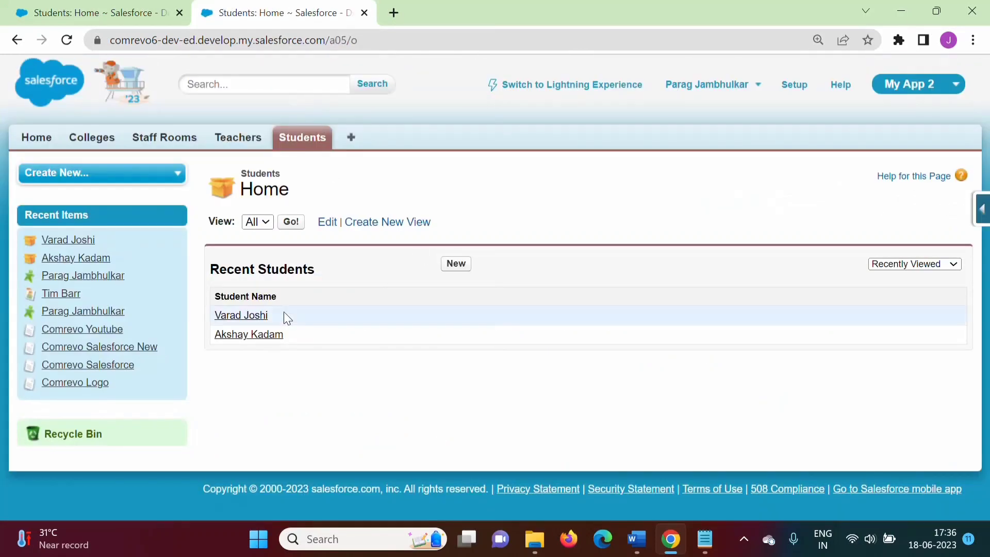
{"action": "left_click", "coordinate": [291, 222]}
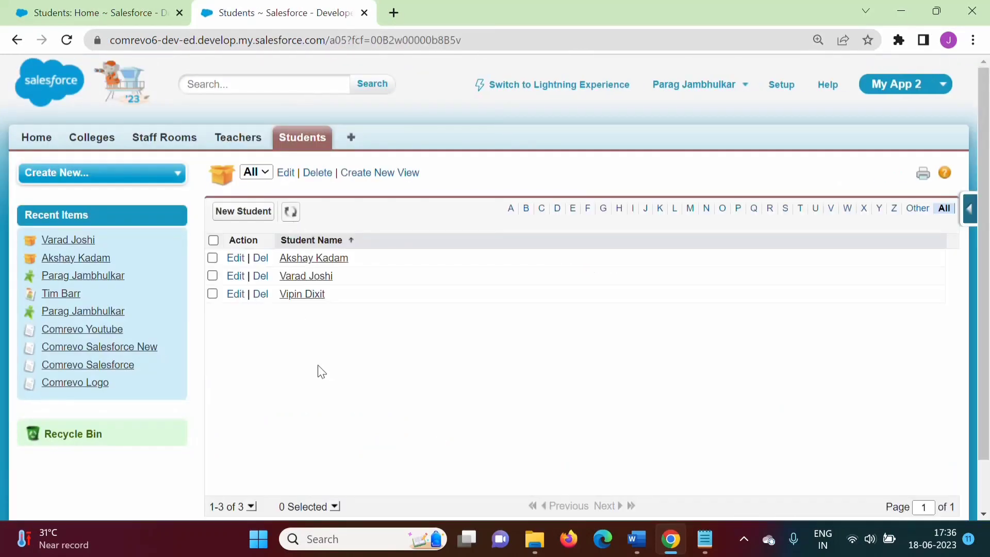
{"action": "left_click", "coordinate": [236, 277]}
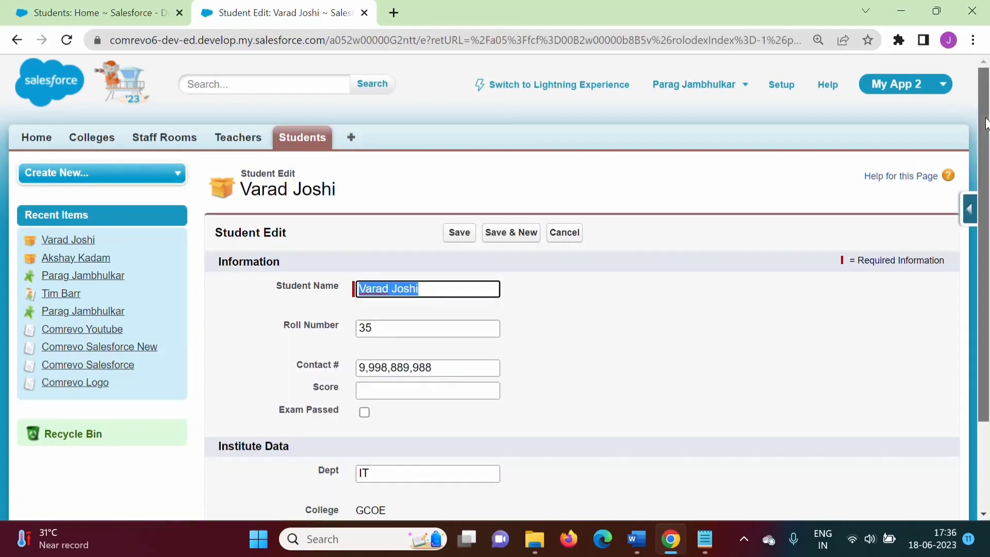
{"action": "scroll", "coordinate": [496, 385], "scroll_direction": "down", "scroll_amount": 1}
{"action": "left_click", "coordinate": [387, 347]}
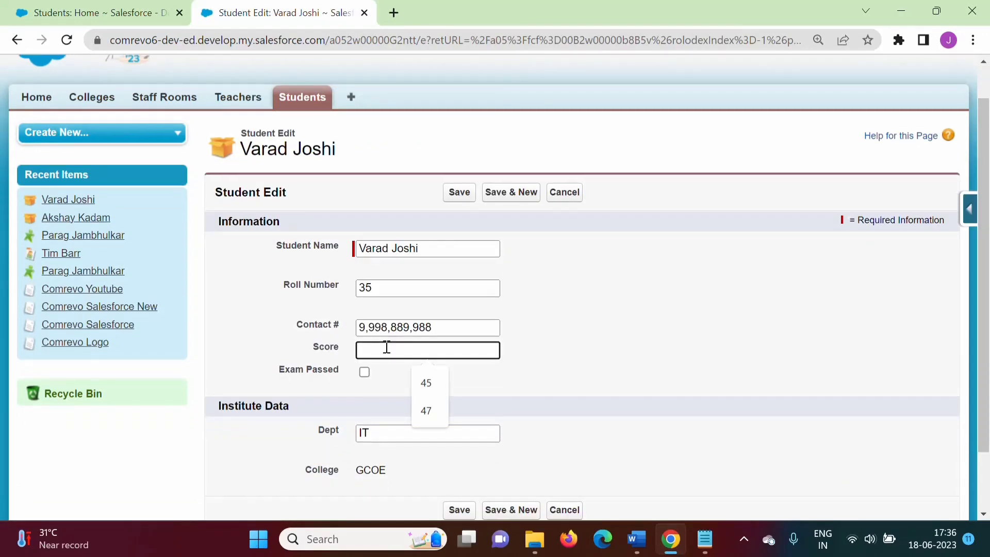
{"action": "type", "text": "47"}
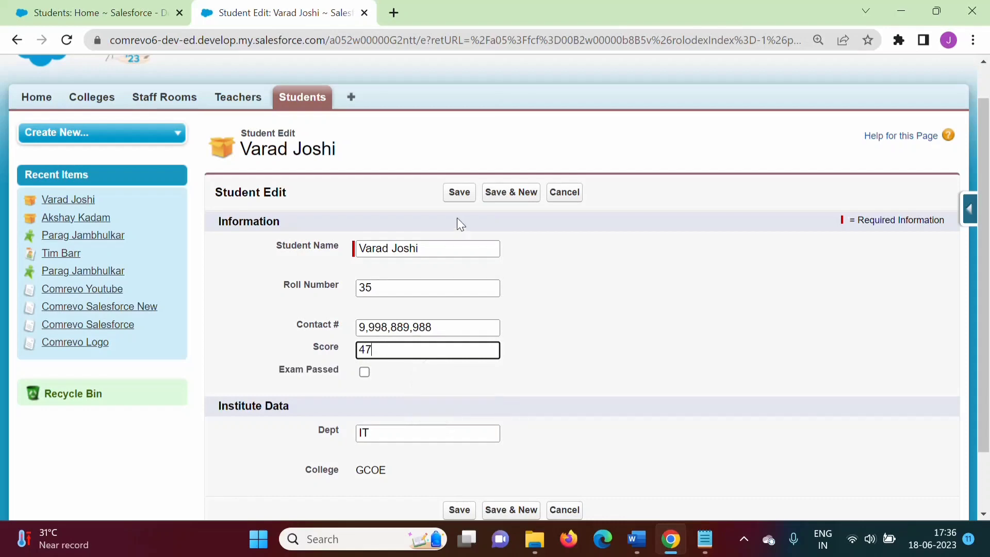
{"action": "left_click", "coordinate": [460, 192]}
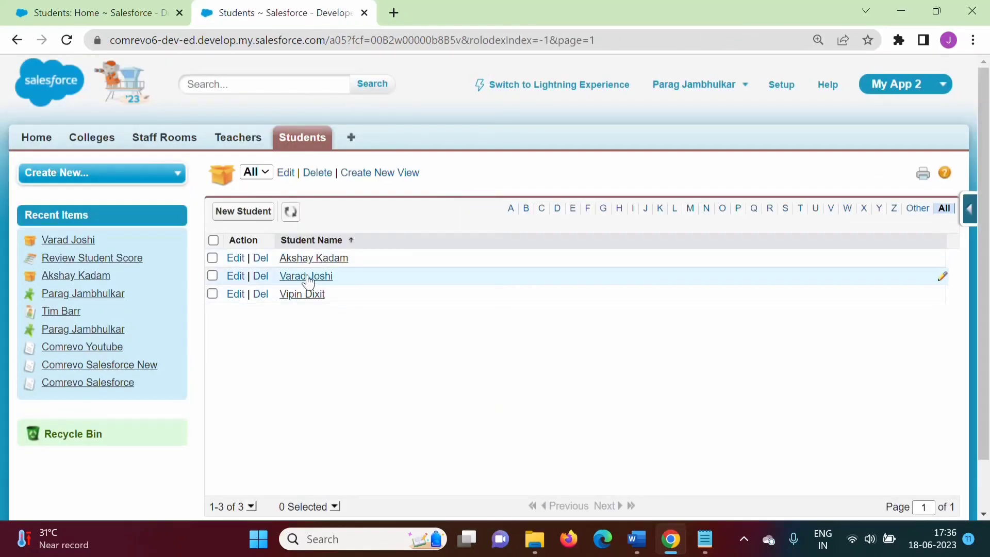
{"action": "left_click", "coordinate": [308, 277]}
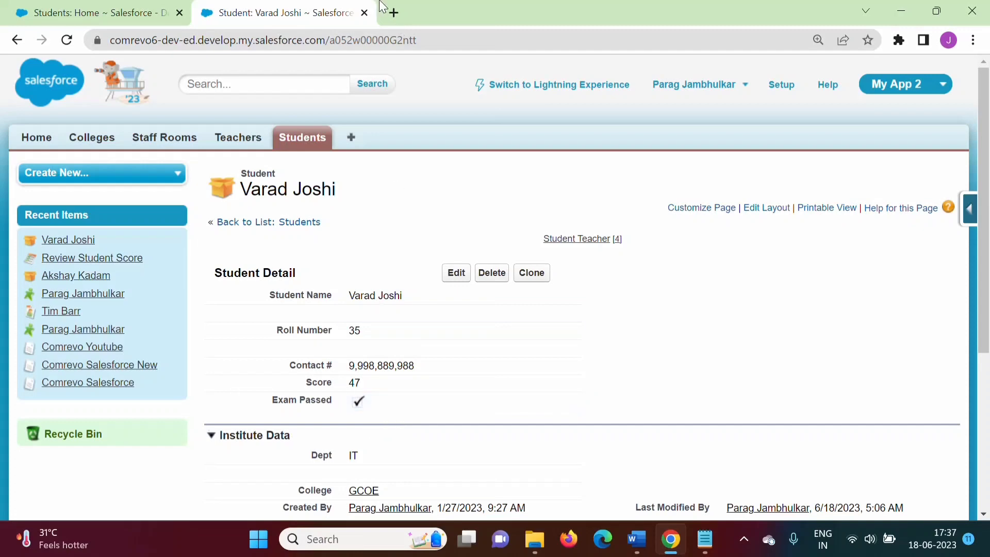
Open gmail.com in a new tab, mark the 'Regarding Student Score Details' email as safe, and review its student details
{"action": "left_click", "coordinate": [394, 12]}
{"action": "type", "text": "gmail"}
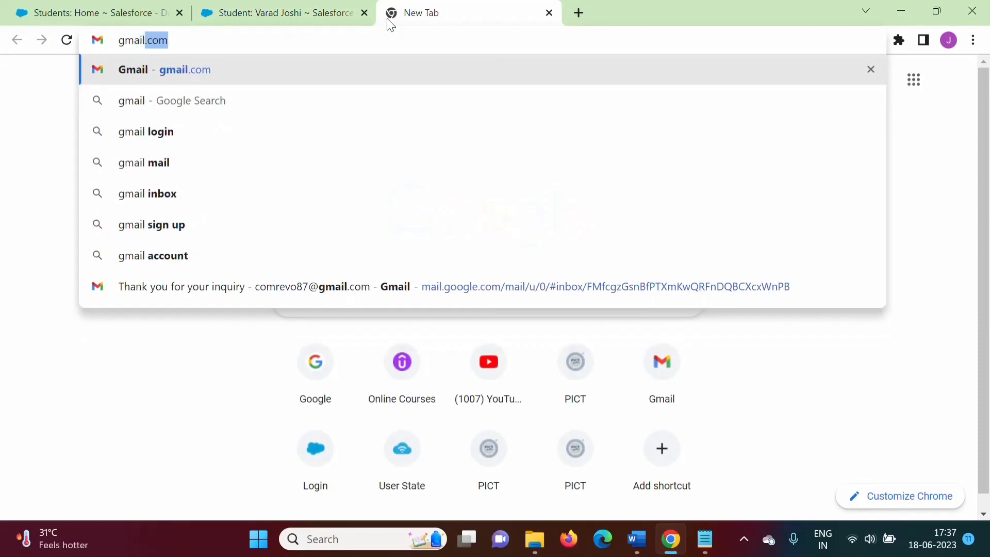
{"action": "type", "text": ".co"}
{"action": "key", "text": "Return"}
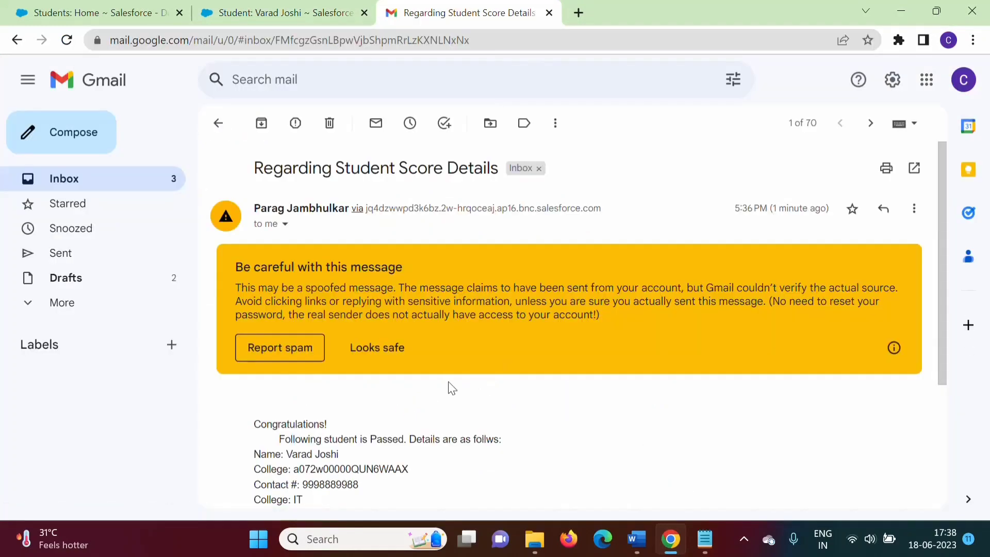
{"action": "left_click", "coordinate": [392, 349]}
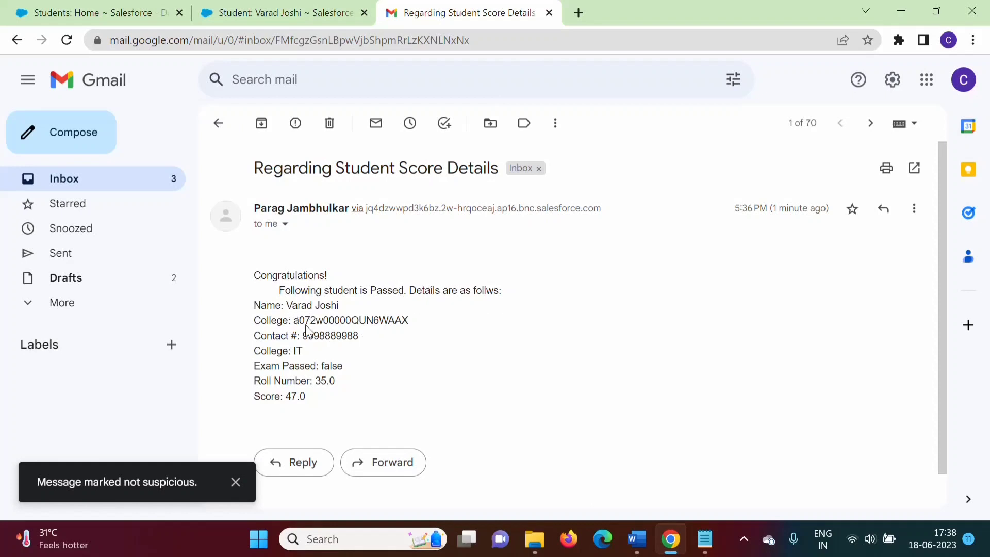
{"action": "left_click_drag", "start_coordinate": [294, 323], "coordinate": [423, 333]}
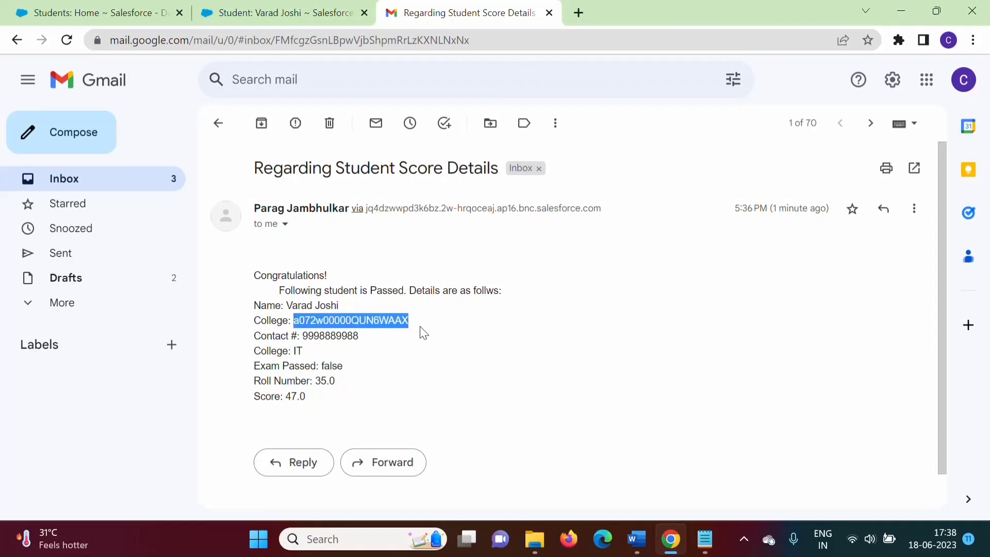
{"action": "left_click_drag", "start_coordinate": [301, 335], "coordinate": [365, 346]}
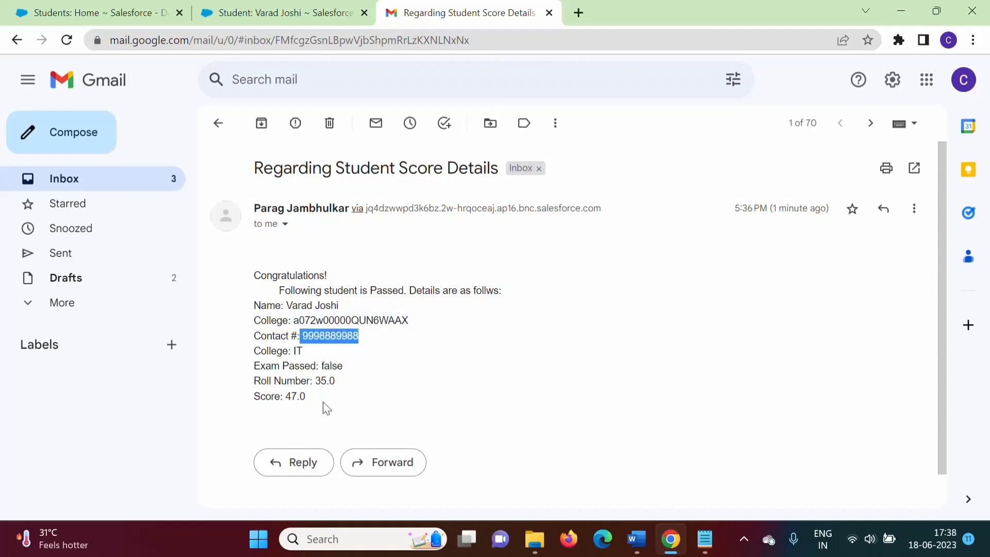
{"action": "left_click_drag", "start_coordinate": [256, 280], "coordinate": [327, 410]}
{"action": "left_click", "coordinate": [258, 287]}
{"action": "left_click_drag", "start_coordinate": [256, 275], "coordinate": [315, 398]}
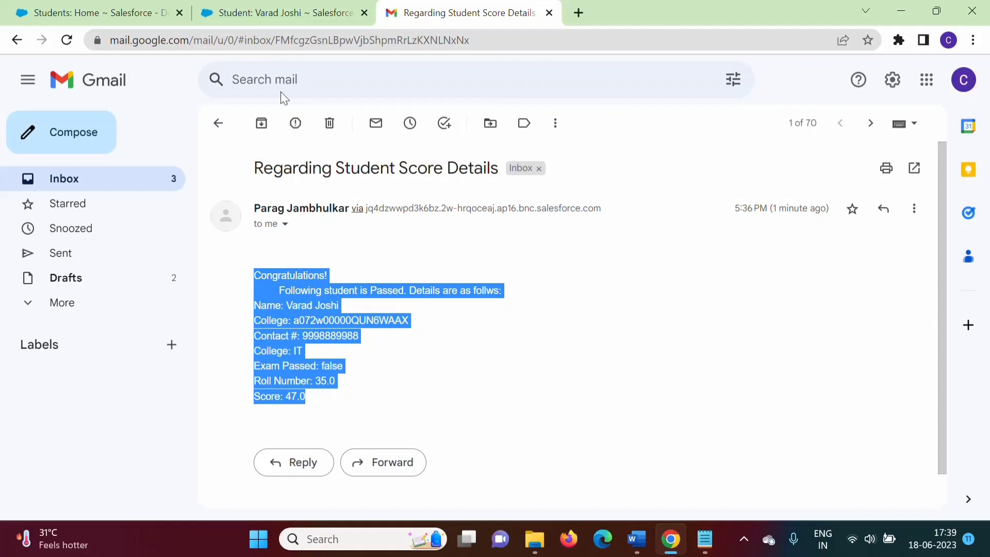
Log out of Salesforce and log back in as the task's assigned user, skipping mobile phone registration
{"action": "left_click", "coordinate": [254, 16]}
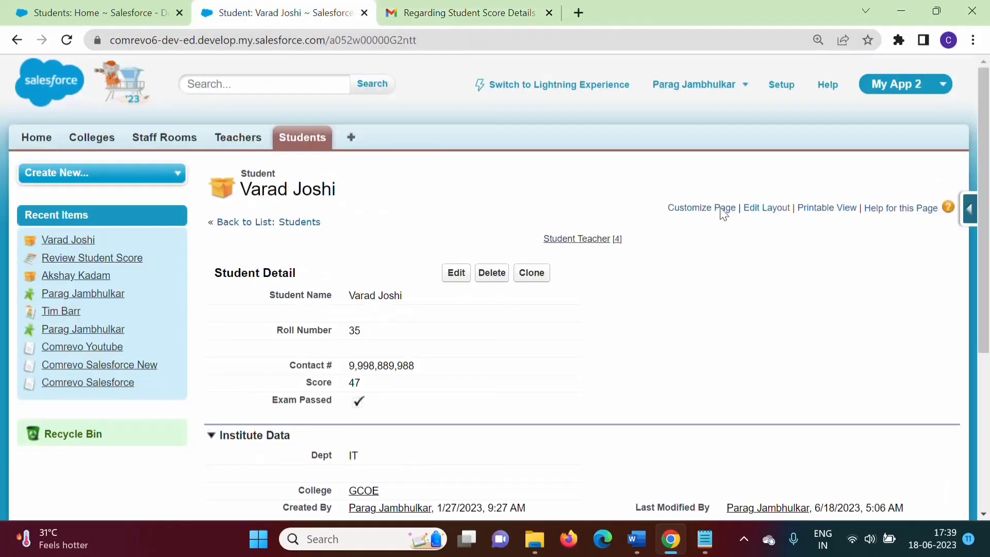
{"action": "left_click", "coordinate": [746, 84]}
{"action": "left_click", "coordinate": [617, 196]}
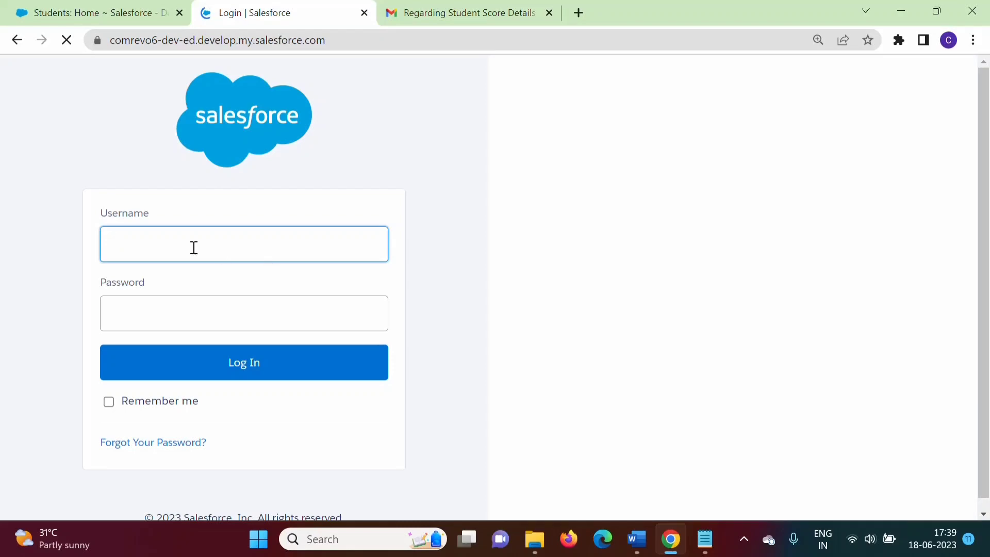
{"action": "left_click", "coordinate": [147, 233]}
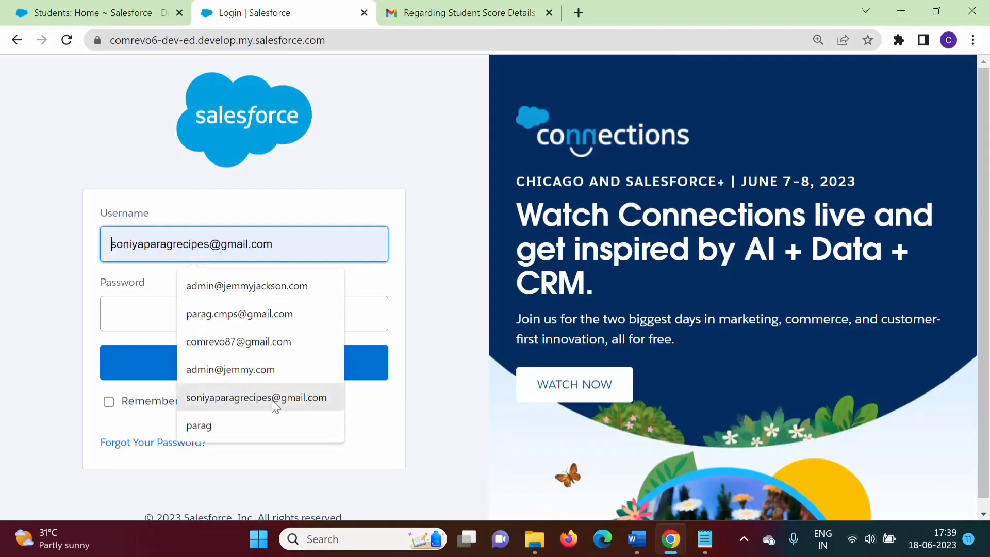
{"action": "left_click", "coordinate": [247, 398]}
{"action": "left_click", "coordinate": [229, 359]}
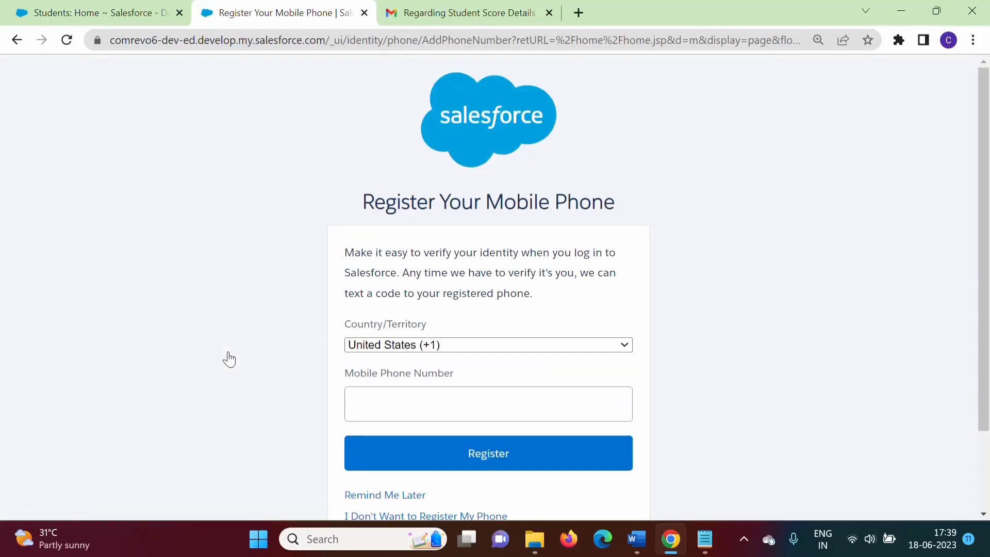
{"action": "left_click", "coordinate": [405, 498]}
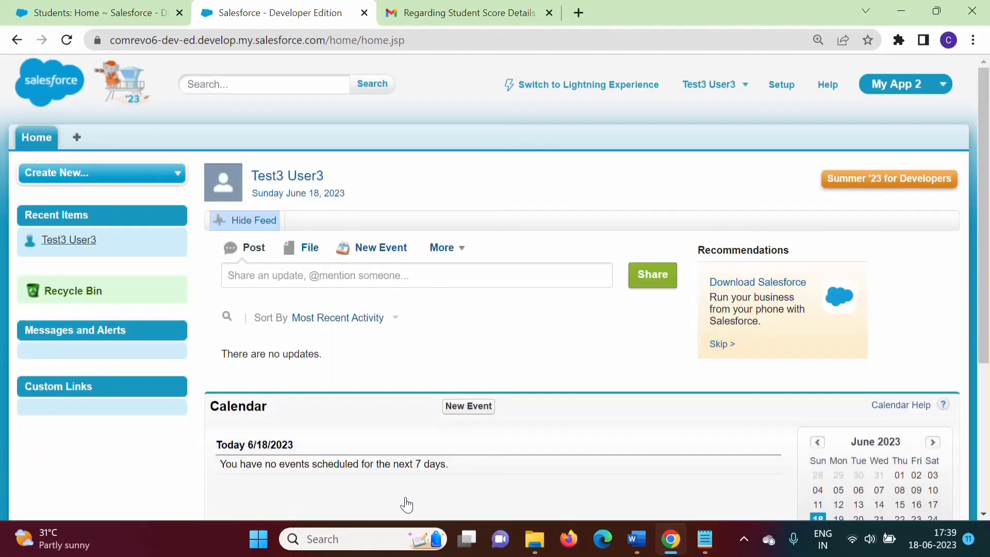
Review My Tasks on the home page, then open the task notification email in Gmail
{"action": "left_click_drag", "start_coordinate": [987, 241], "coordinate": [988, 464]}
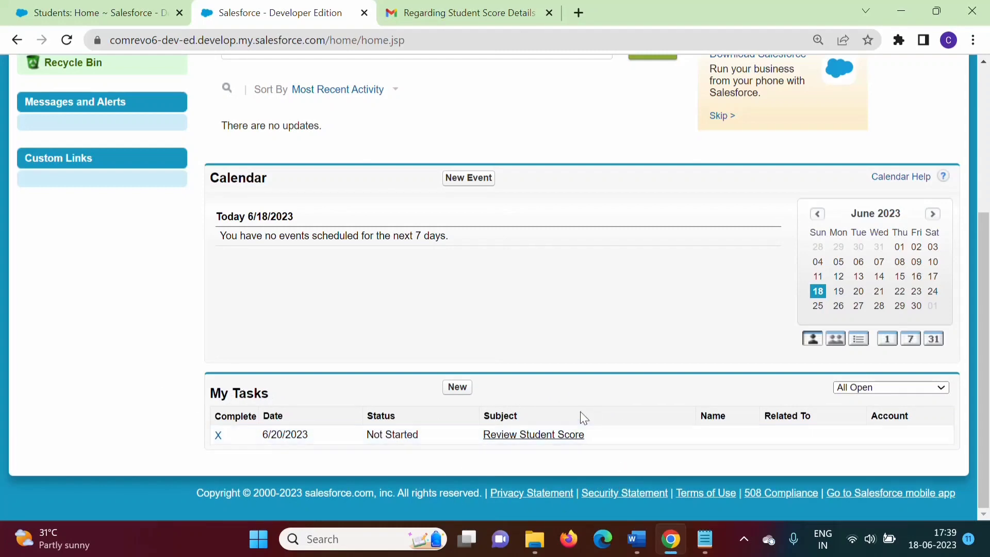
{"action": "left_click_drag", "start_coordinate": [987, 332], "coordinate": [986, 178]}
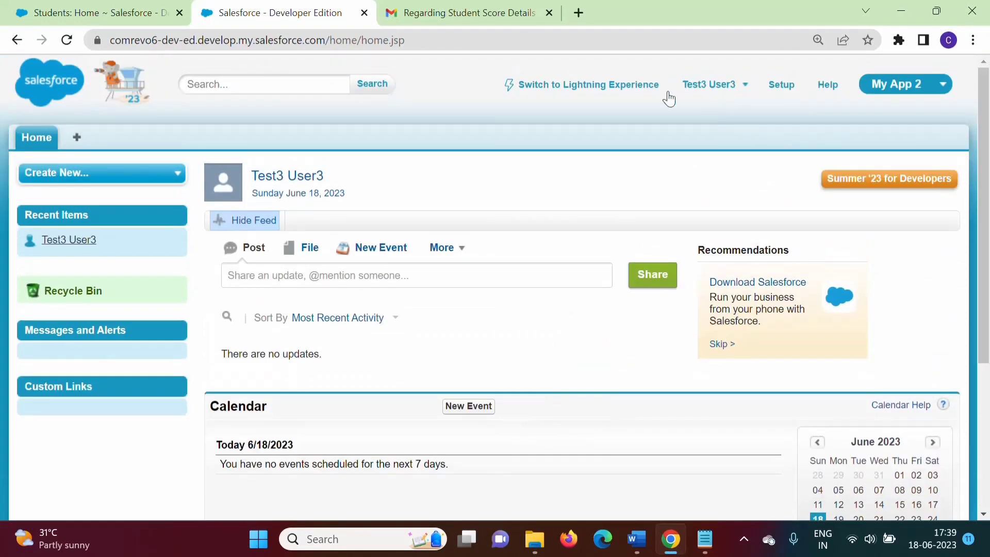
{"action": "scroll", "coordinate": [986, 277], "scroll_direction": "down", "scroll_amount": 4}
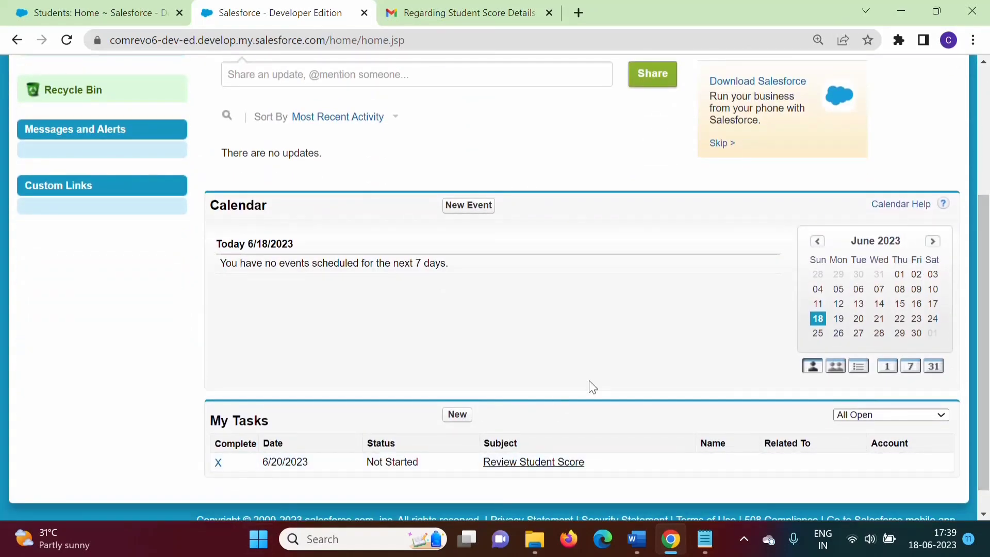
{"action": "scroll", "coordinate": [592, 386], "scroll_direction": "down", "scroll_amount": 1}
{"action": "scroll", "coordinate": [491, 420], "scroll_direction": "up", "scroll_amount": 5}
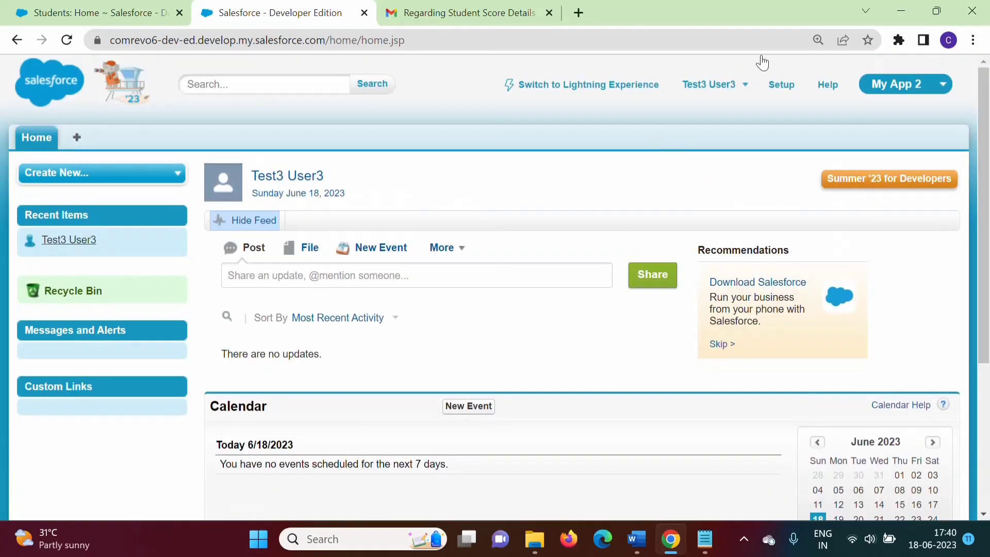
{"action": "left_click", "coordinate": [507, 2]}
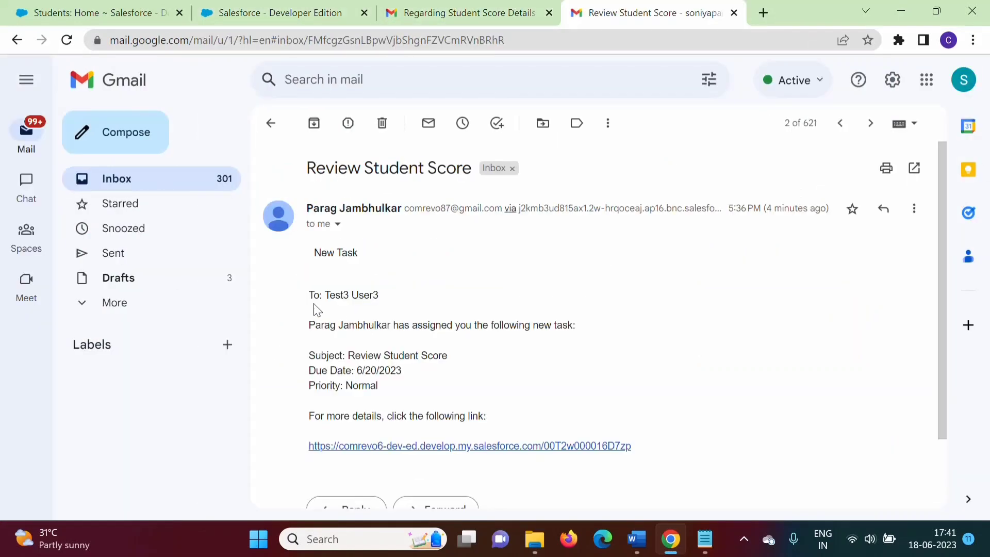
Highlight the task assignment details in the 'Review Student Score' notification email
{"action": "left_click_drag", "start_coordinate": [307, 298], "coordinate": [644, 452]}
{"action": "left_click", "coordinate": [645, 452]}
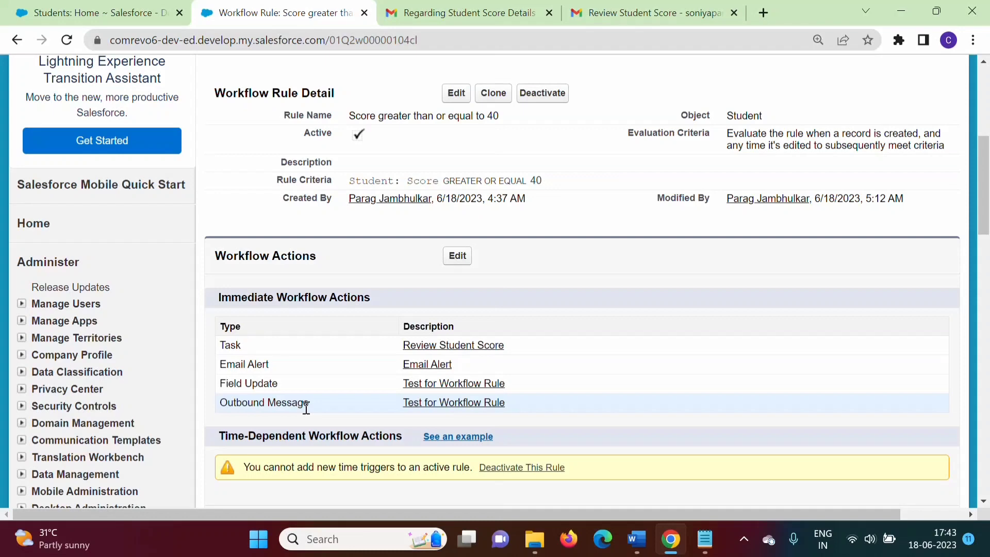
Open the rule's 'Test for Workflow Rule' outbound message and view its endpoint WSDL XML
{"action": "left_click", "coordinate": [464, 410]}
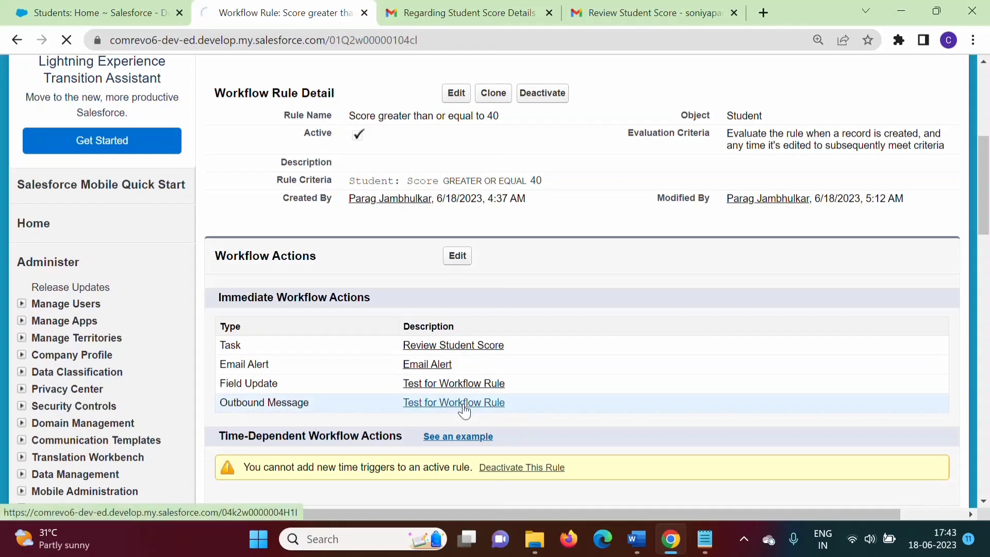
{"action": "left_click_drag", "start_coordinate": [985, 155], "coordinate": [989, 202]}
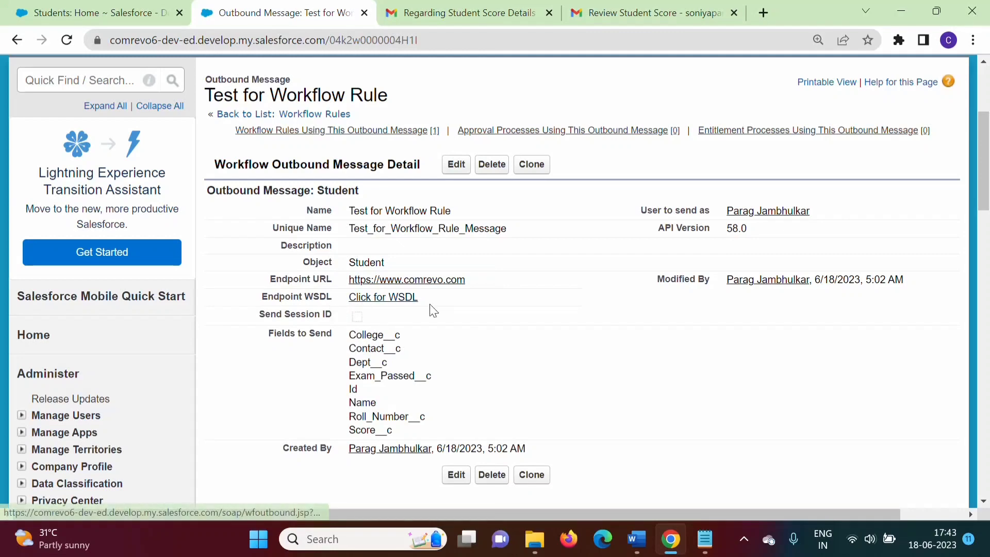
{"action": "left_click", "coordinate": [381, 296]}
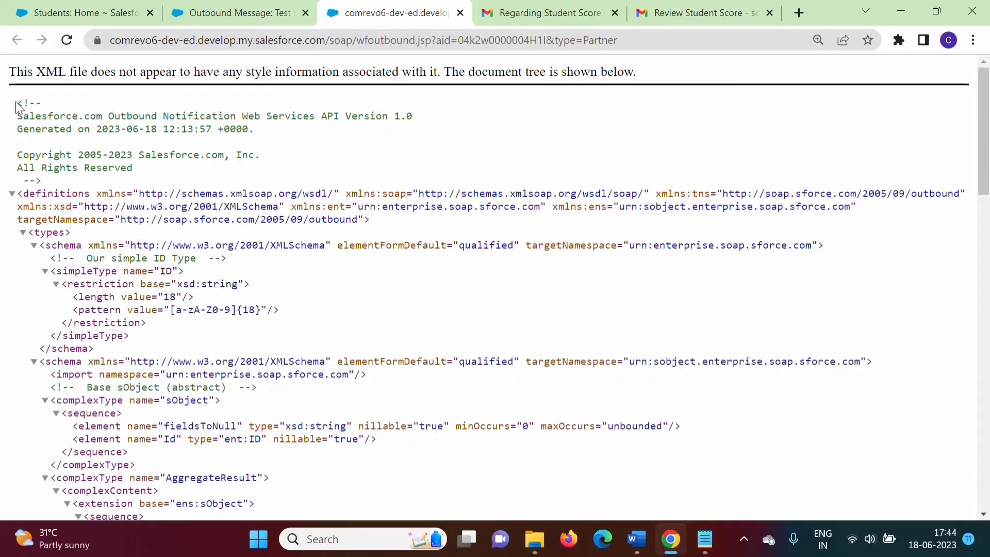
{"action": "left_click_drag", "start_coordinate": [17, 106], "coordinate": [365, 457]}
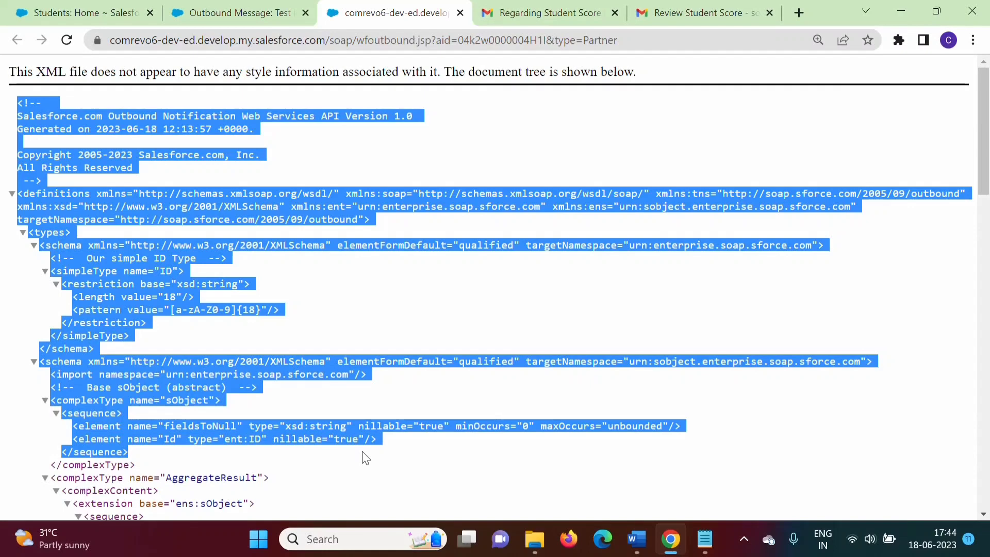
Switch to the Workflow Rules Word document and highlight its score criterion and four listed actions
{"action": "left_click", "coordinate": [278, 5]}
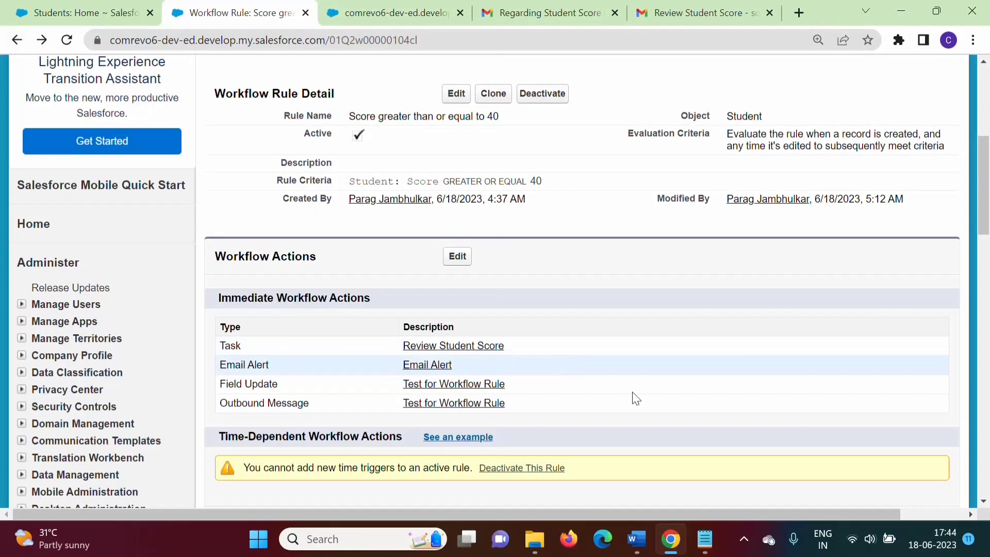
{"action": "left_click", "coordinate": [637, 539]}
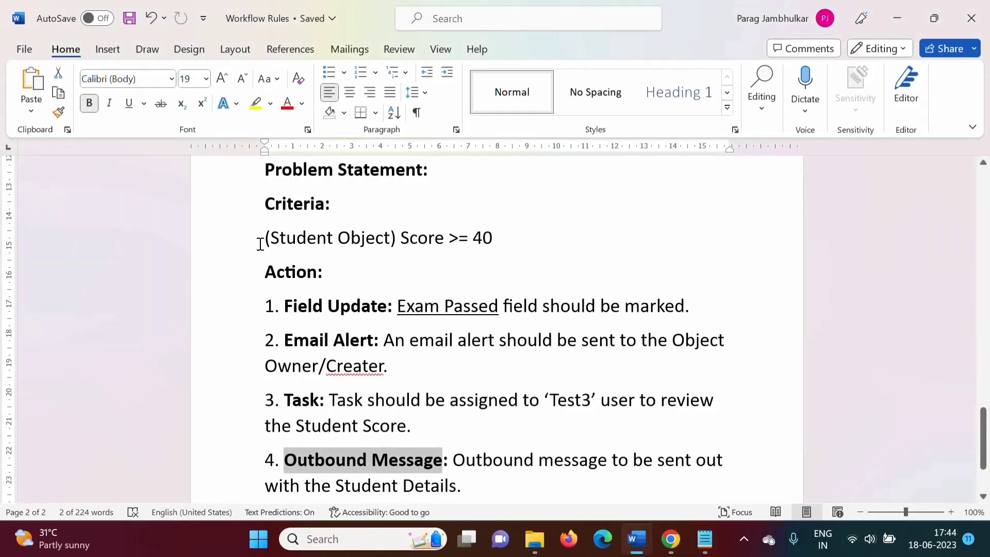
{"action": "left_click_drag", "start_coordinate": [260, 243], "coordinate": [523, 245]}
{"action": "left_click", "coordinate": [508, 482]}
{"action": "left_click_drag", "start_coordinate": [268, 304], "coordinate": [503, 486]}
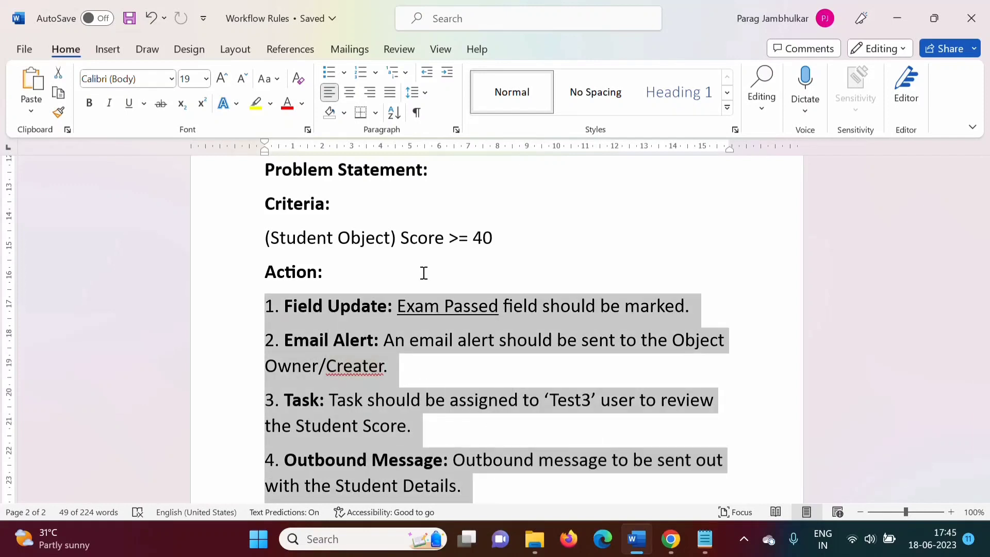